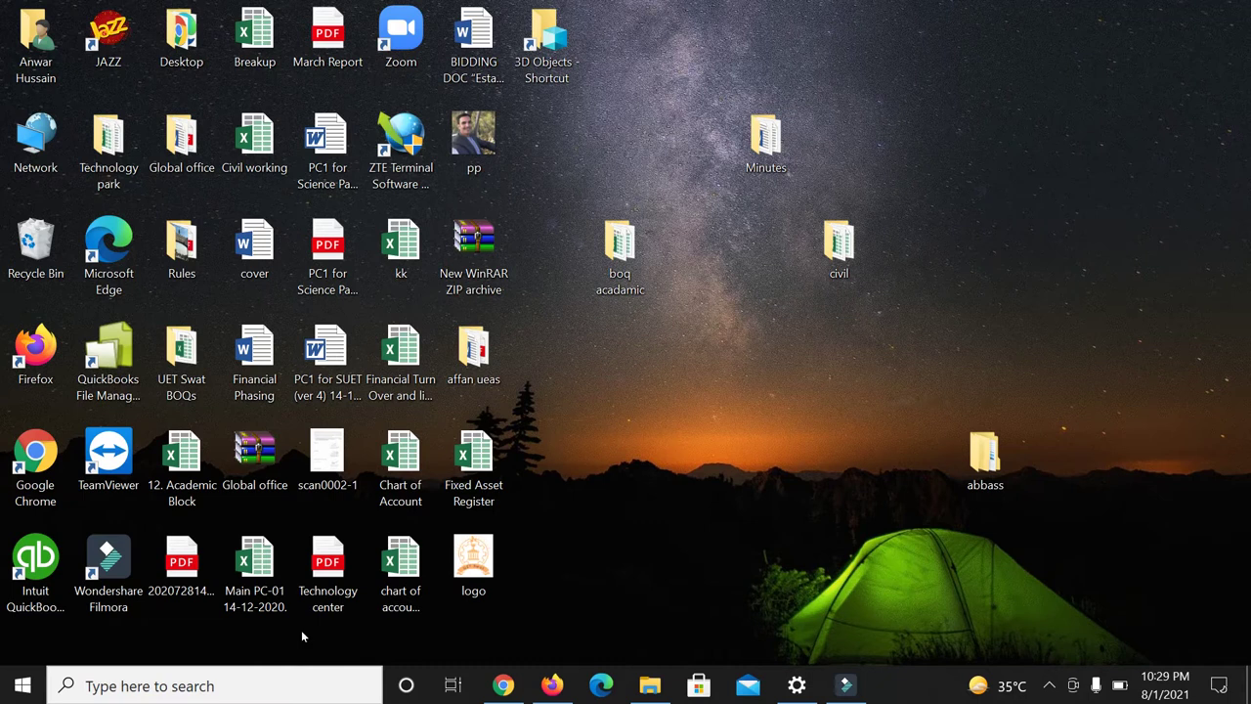
- Open Word 2016 through the Windows search and create a blank document
{"action": "left_click", "coordinate": [257, 685]}
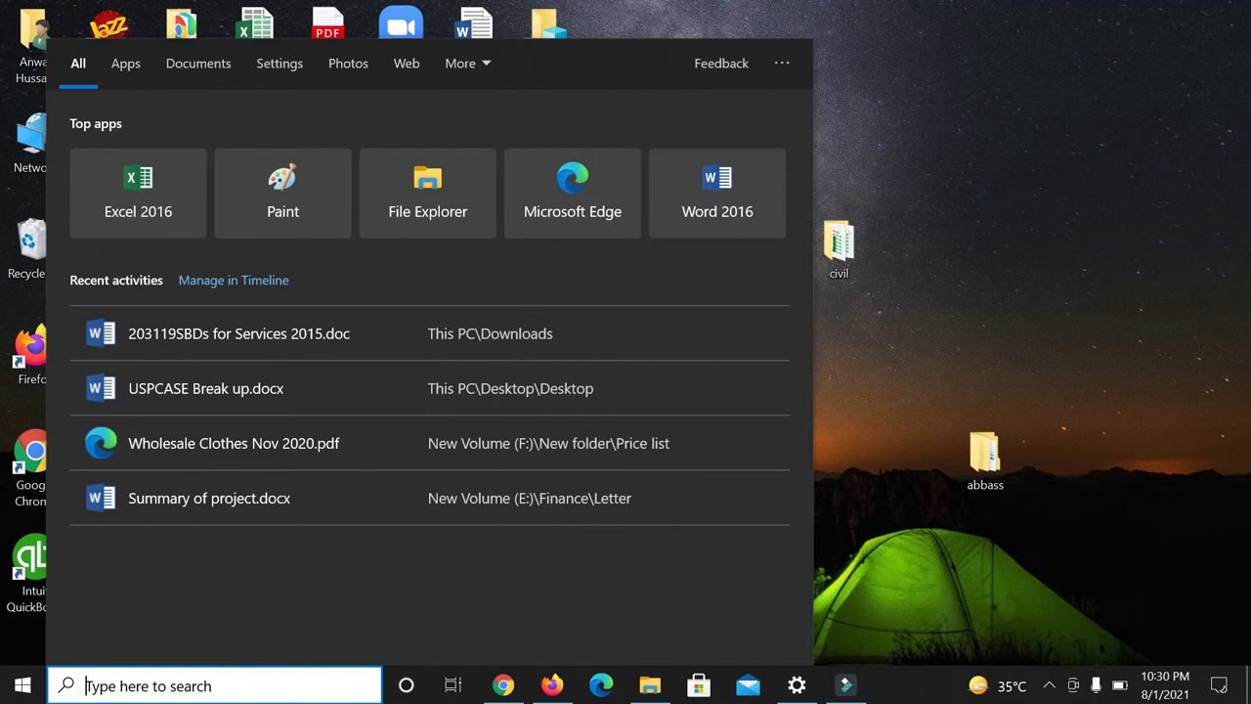
{"action": "type", "text": "wor"}
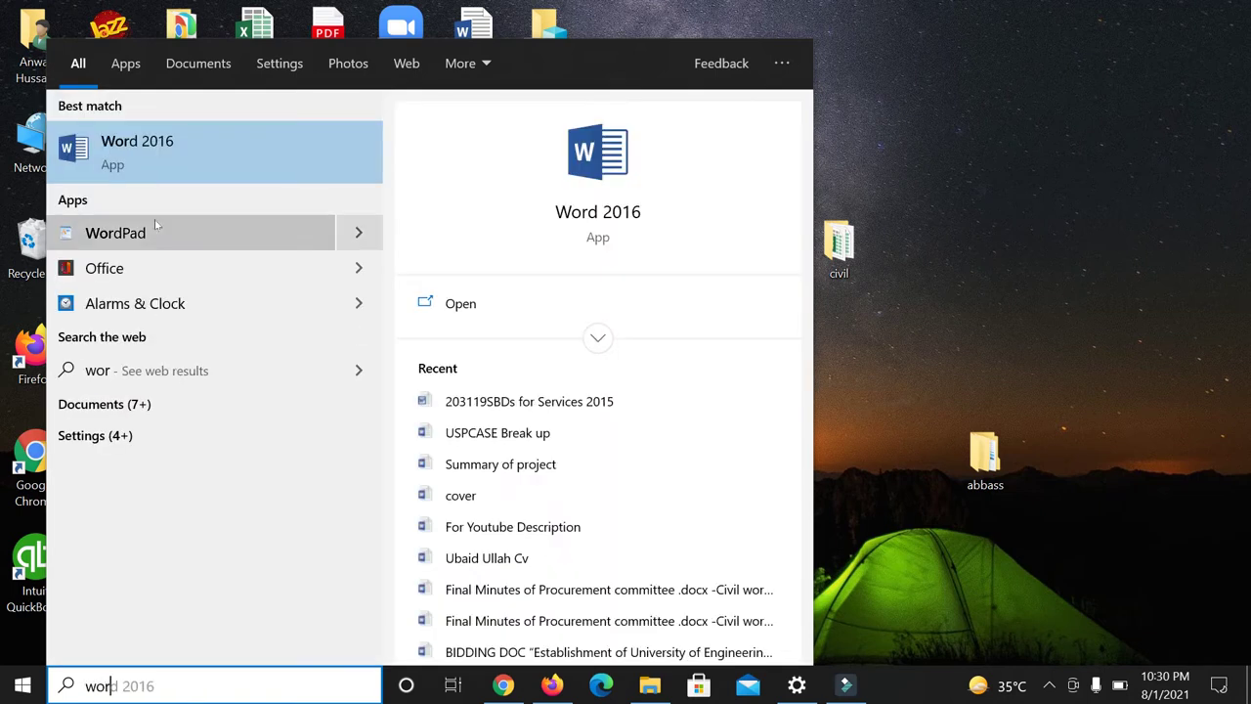
{"action": "left_click", "coordinate": [135, 143]}
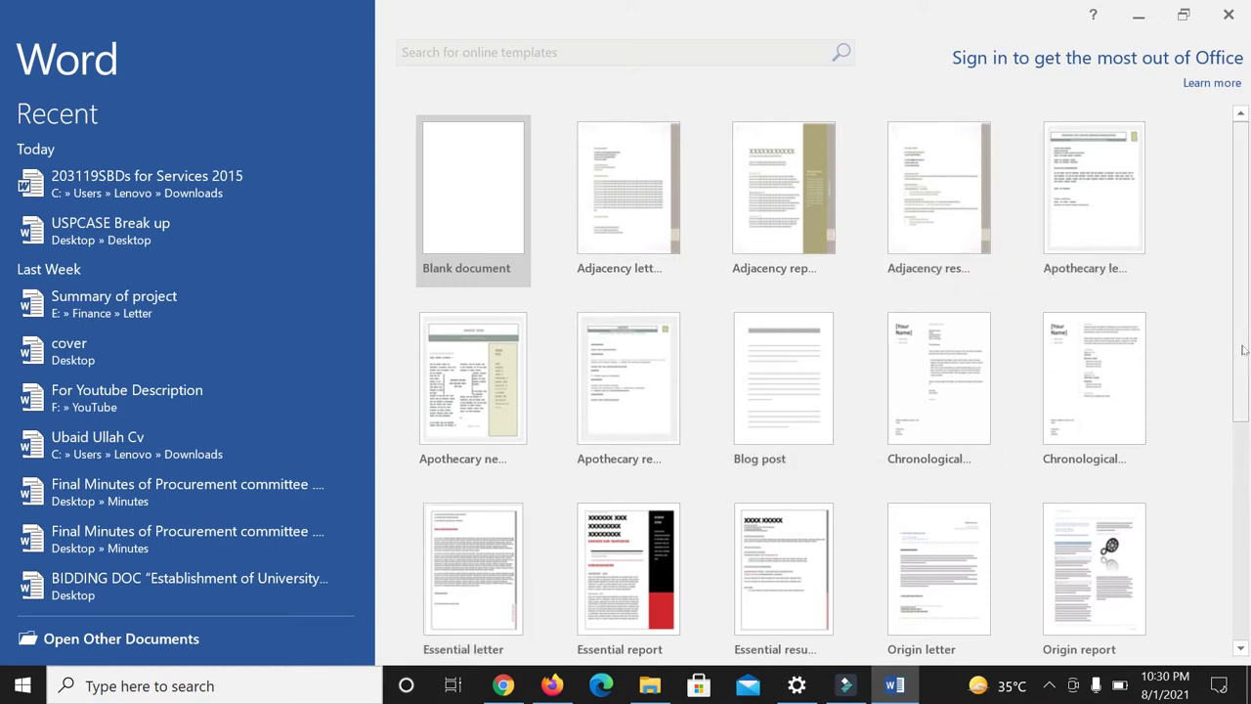
{"action": "scroll", "coordinate": [1244, 350], "scroll_direction": "down", "scroll_amount": 3}
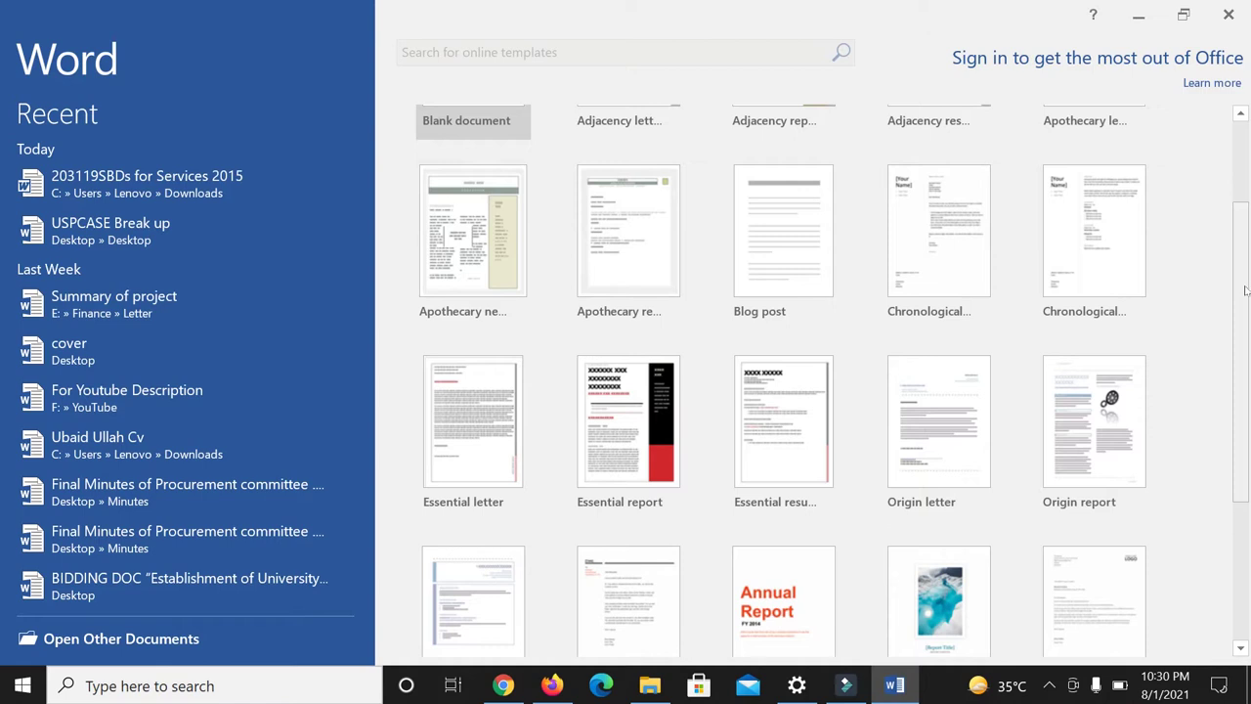
{"action": "scroll", "coordinate": [1244, 290], "scroll_direction": "up", "scroll_amount": 3}
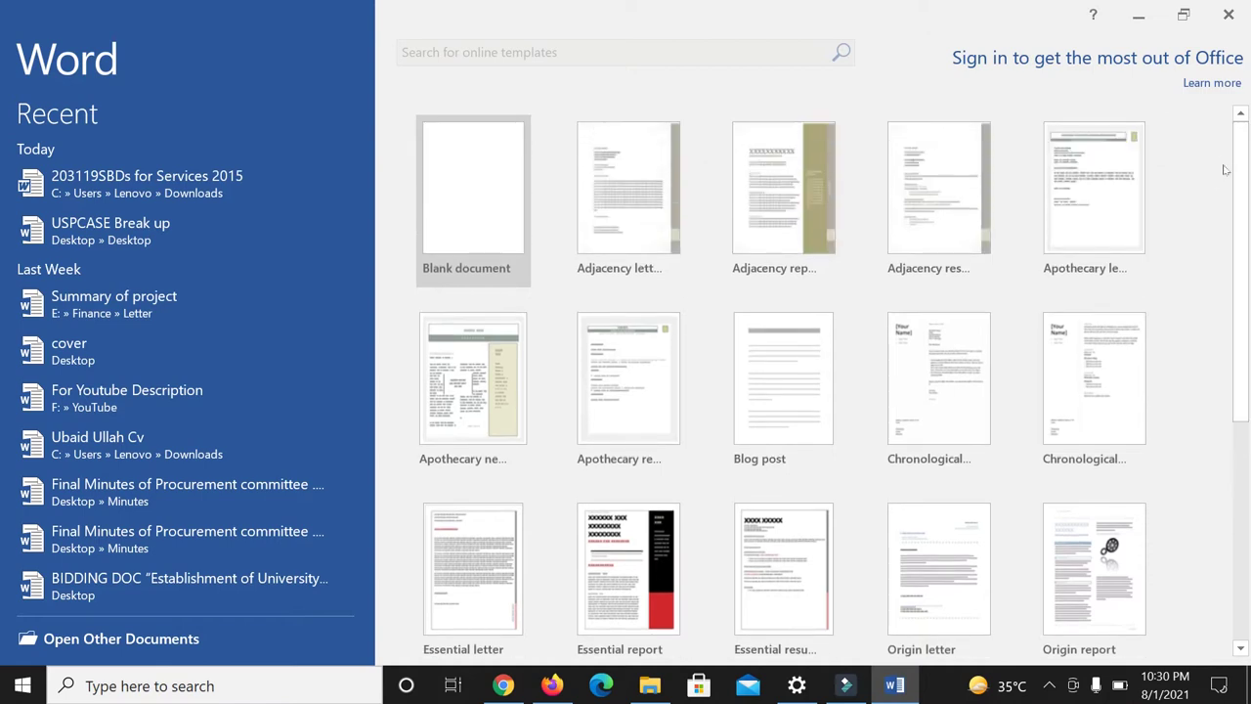
{"action": "left_click", "coordinate": [450, 235]}
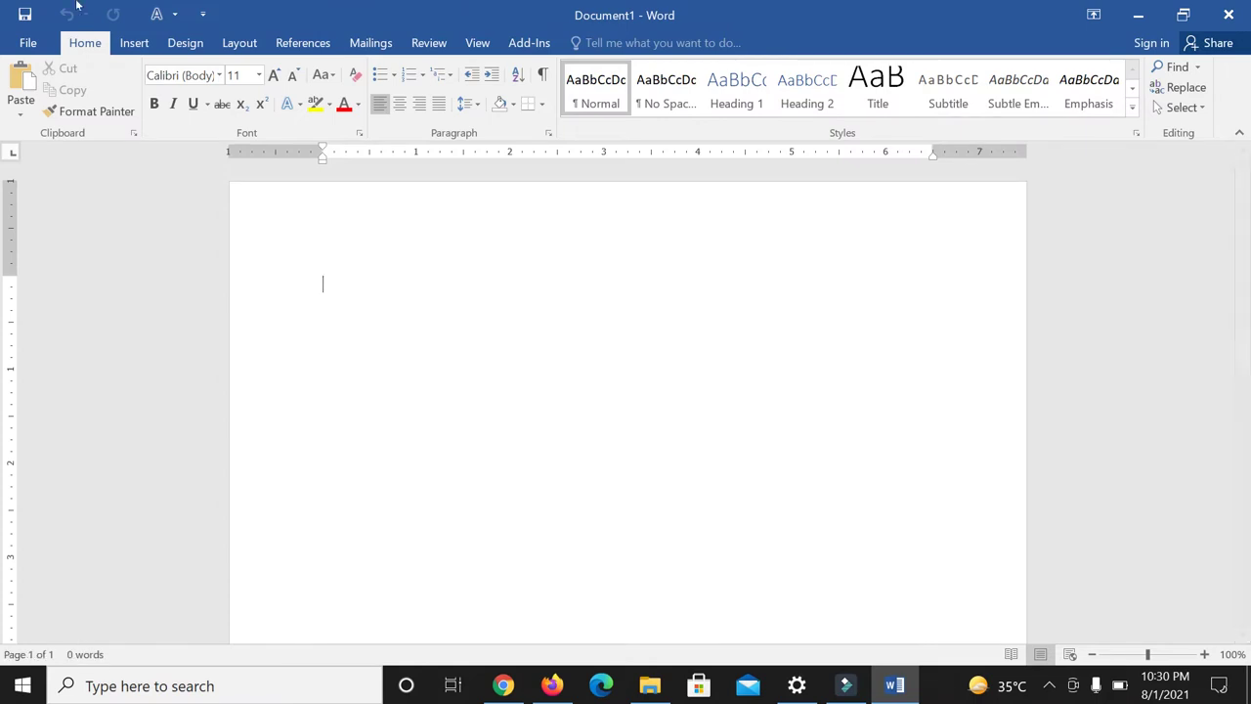
{"action": "right_click", "coordinate": [125, 46]}
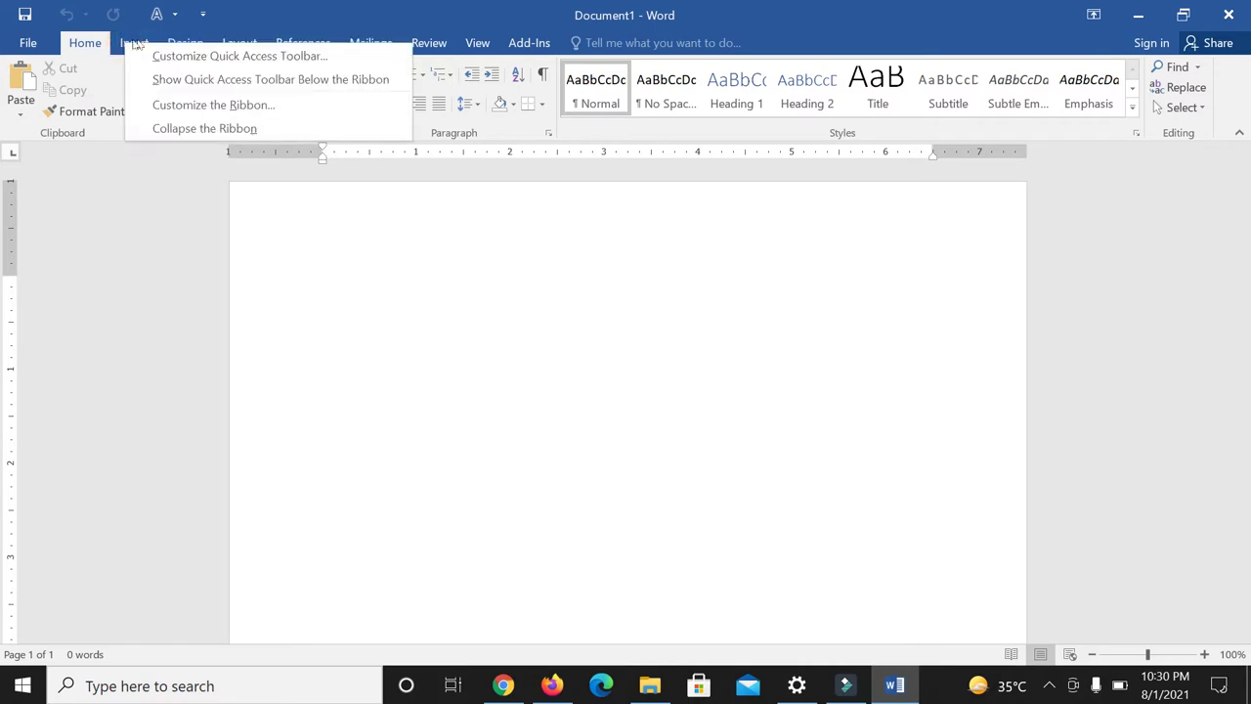
{"action": "left_click", "coordinate": [129, 45]}
{"action": "left_click", "coordinate": [130, 46]}
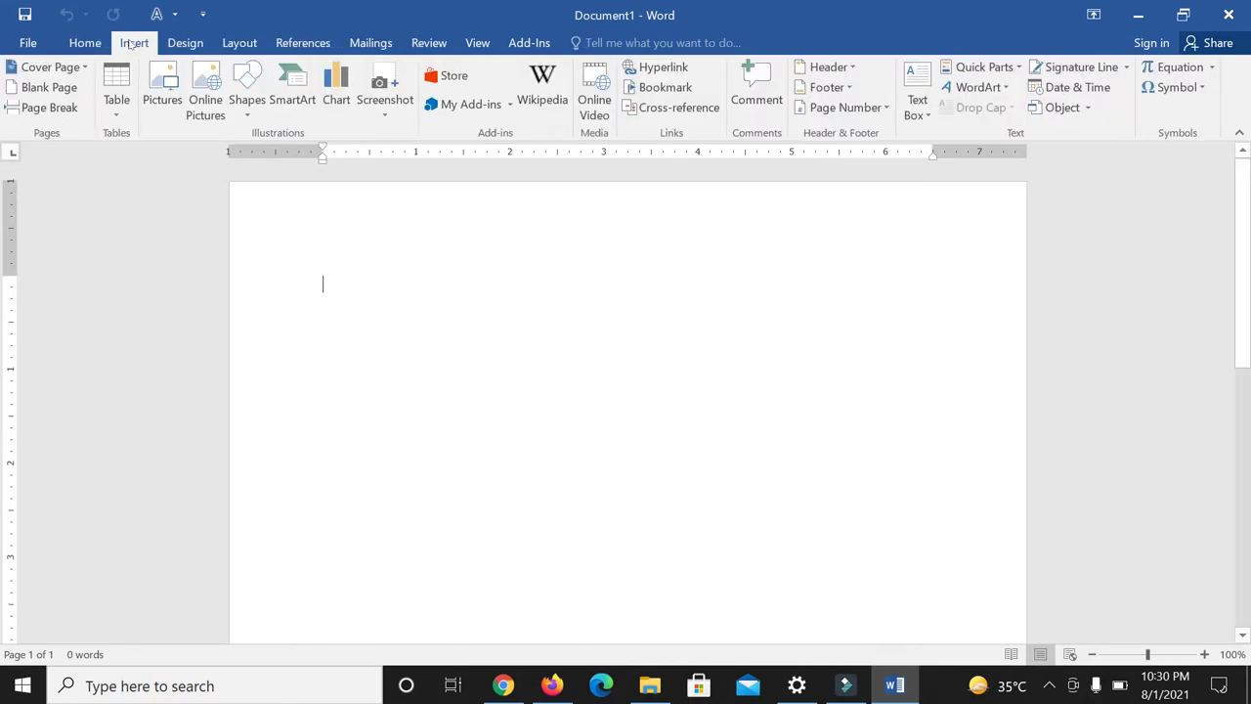
{"action": "left_click", "coordinate": [183, 44]}
{"action": "left_click", "coordinate": [250, 45]}
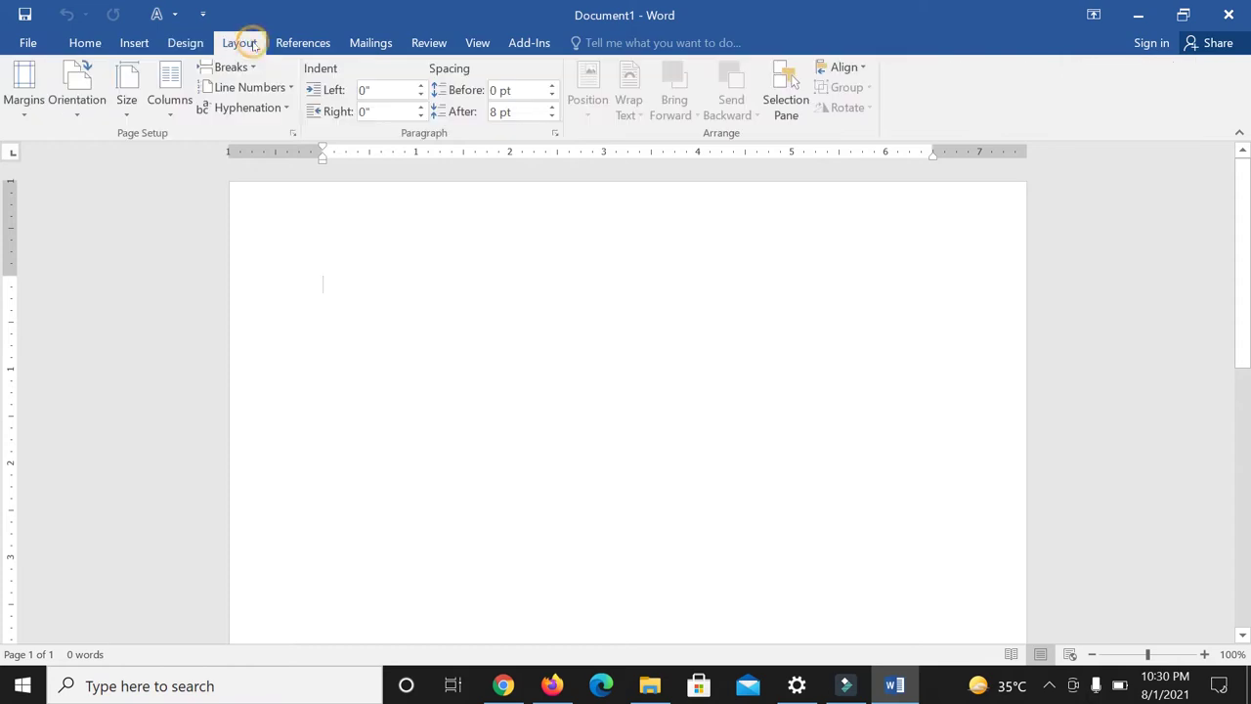
- Enter the three-line paragraph on the standard request for proposals, followed by A, B, C and D on separate lines
{"action": "left_click", "coordinate": [85, 44]}
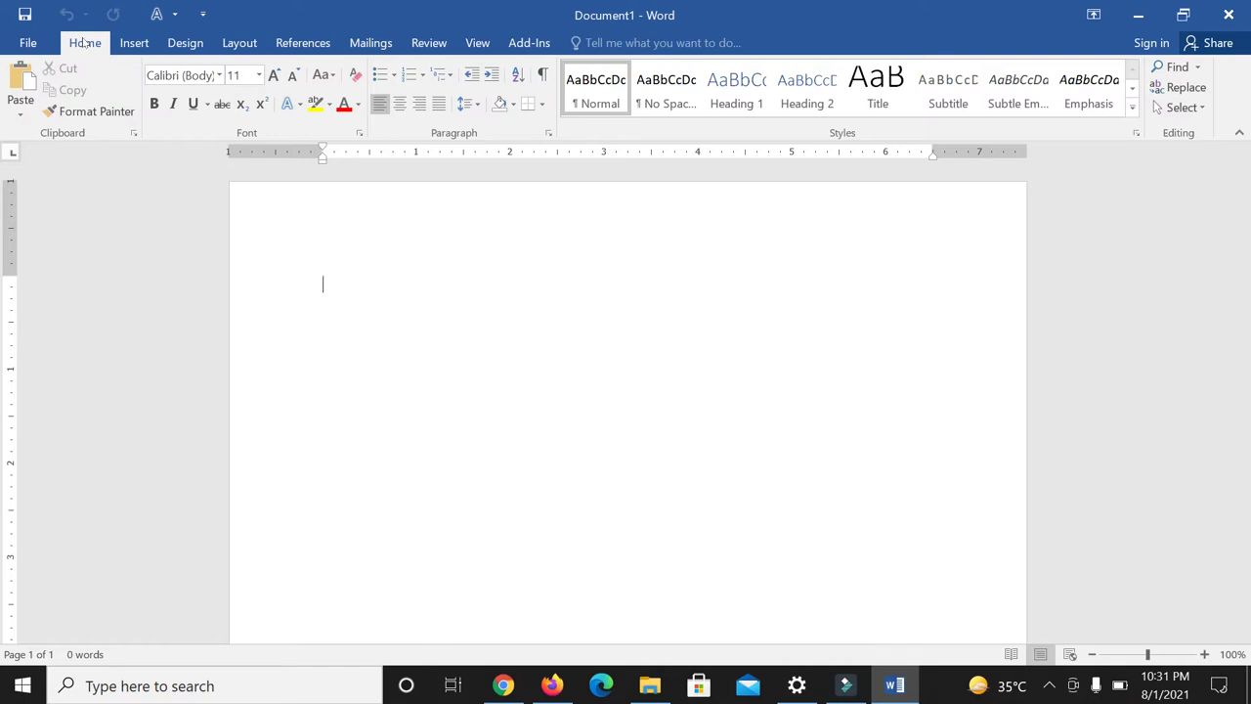
{"action": "type", "text": "This standard request for proposals is applicable to consultant assignments by the procuring entities of khyber pakhtunkhwa province whose legal agreement makes reference to the khyber pakhtunkhwa public procurement rules, 2014.  A B C D"}
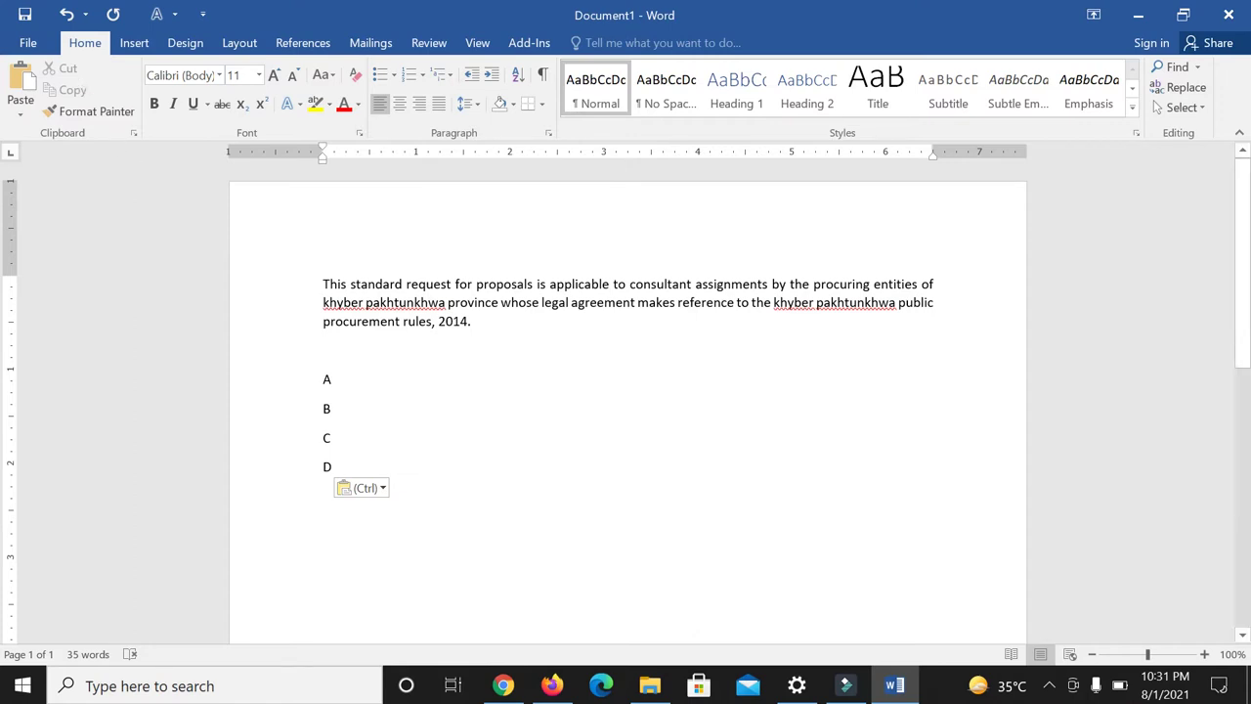
- Cut "procurement rules, 2014." from the end of the paragraph and paste it below the letter D
{"action": "left_click_drag", "start_coordinate": [317, 323], "coordinate": [498, 333]}
{"action": "left_click", "coordinate": [73, 89]}
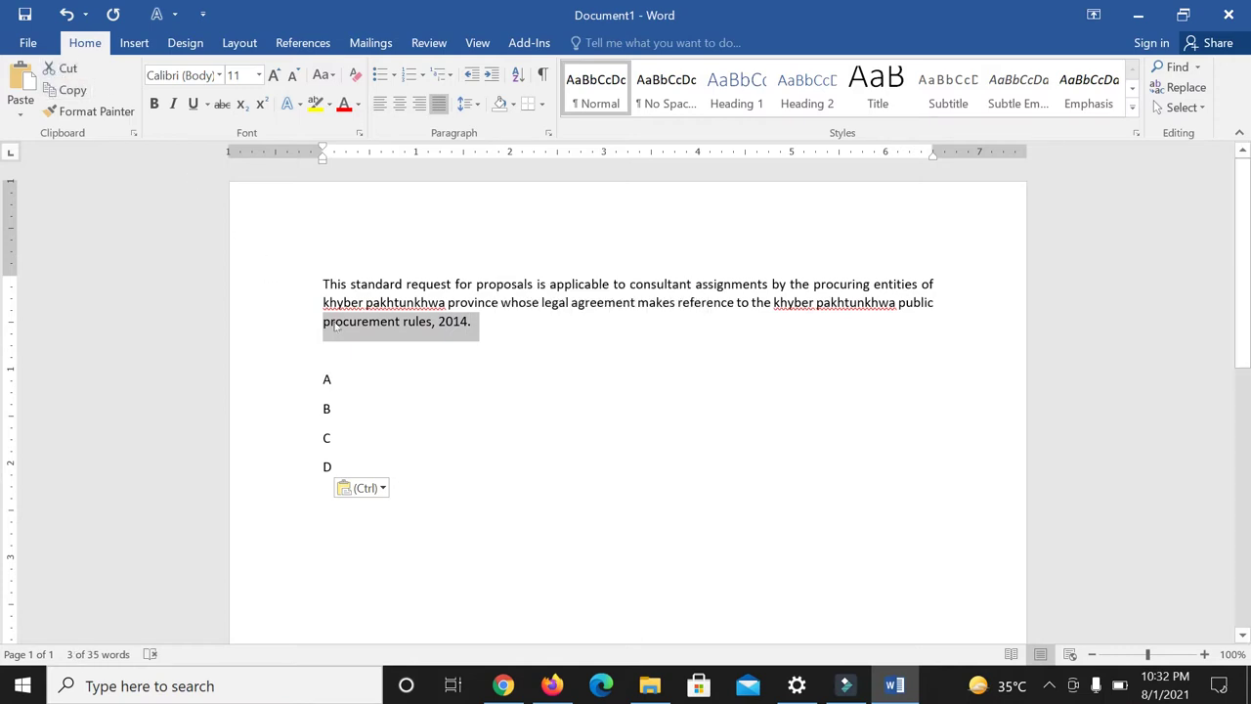
{"action": "left_click", "coordinate": [73, 89]}
{"action": "left_click", "coordinate": [67, 69]}
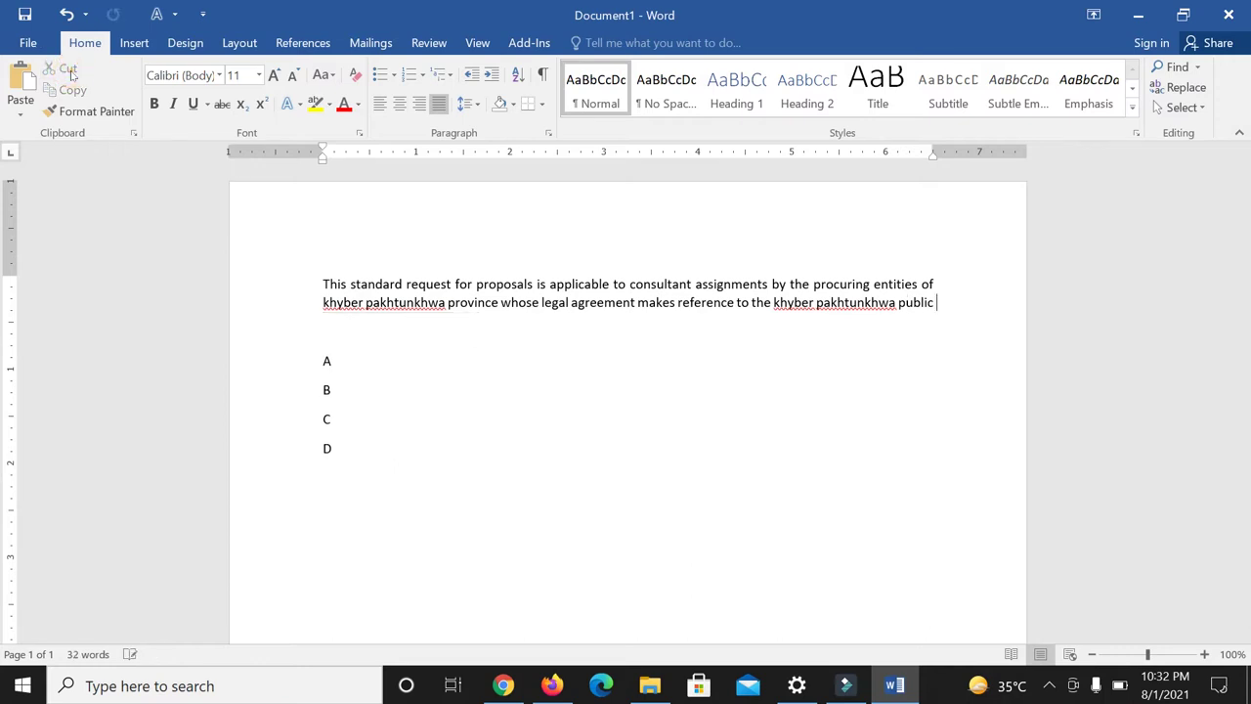
{"action": "left_click", "coordinate": [333, 327]}
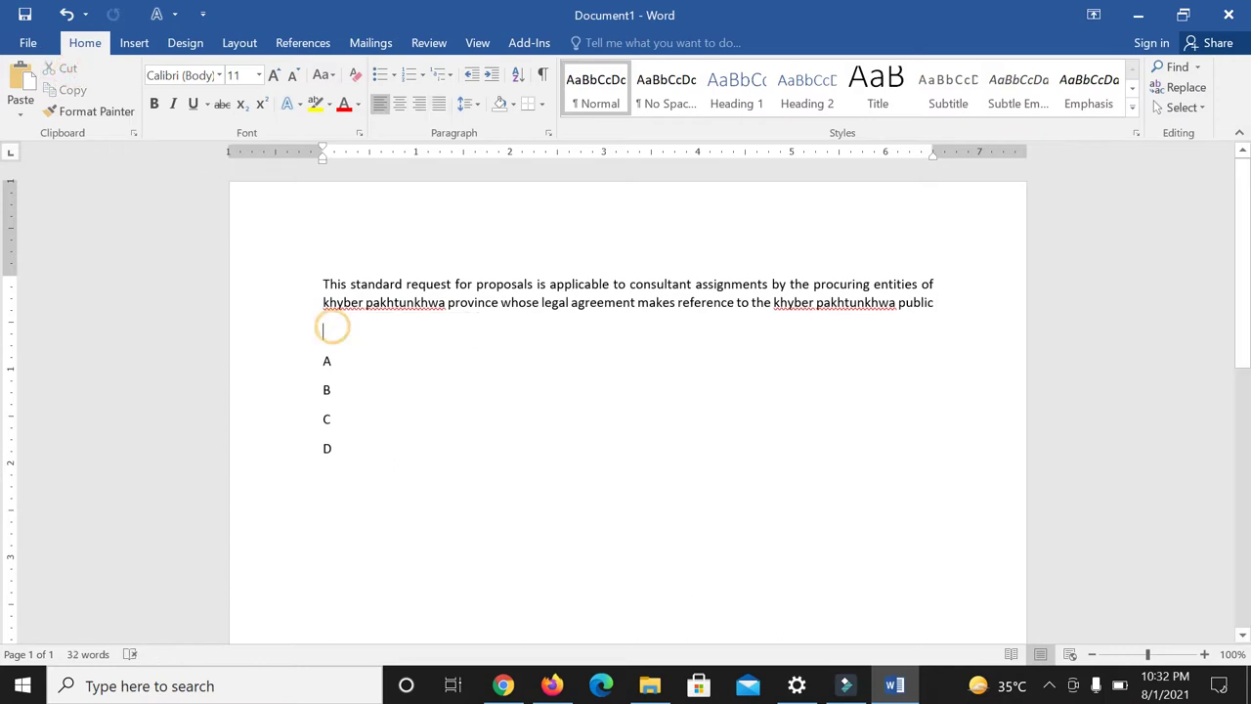
{"action": "left_click", "coordinate": [328, 510]}
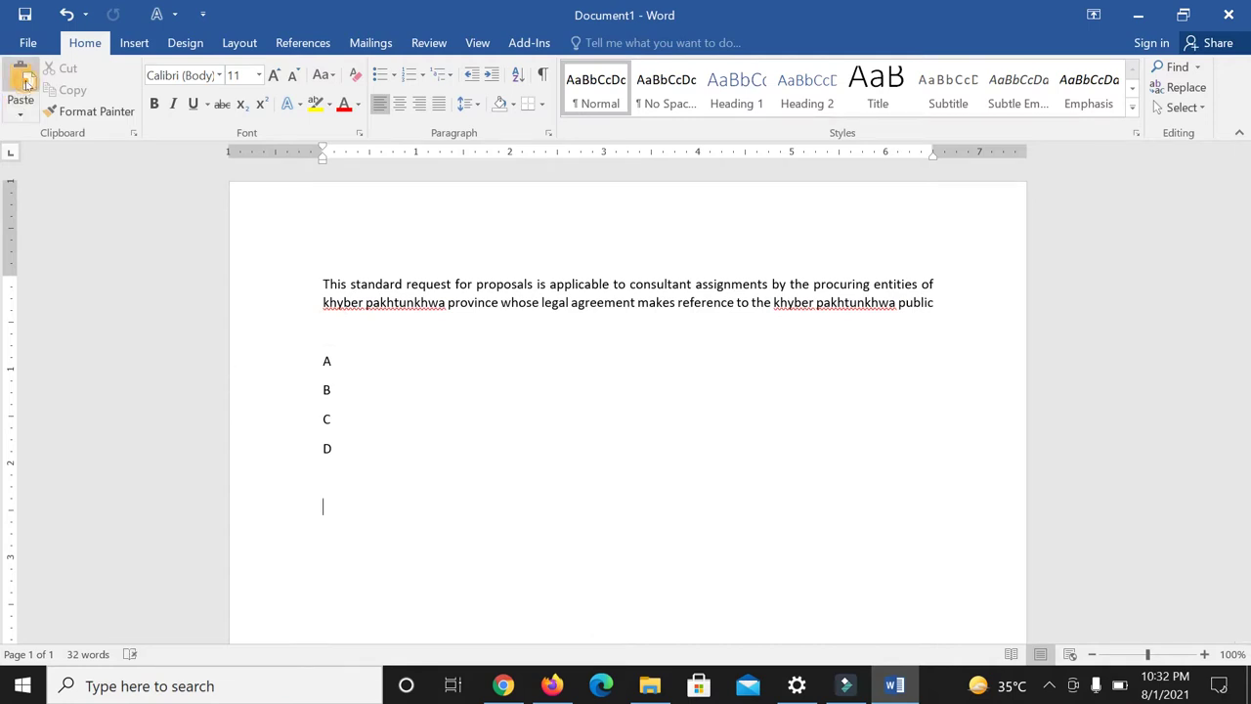
{"action": "left_click", "coordinate": [21, 93]}
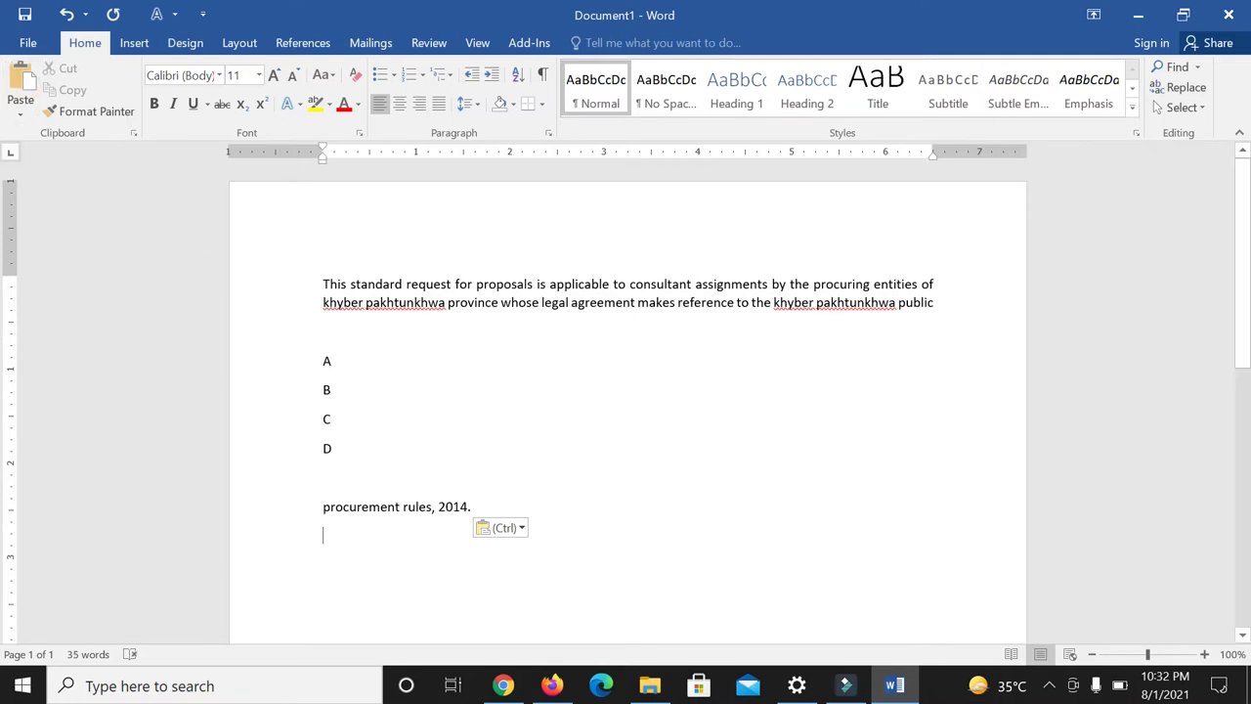
- Undo the paste and the cut of "procurement rules, 2014."
{"action": "key", "text": "ctrl+z"}
{"action": "key", "text": "ctrl+z"}
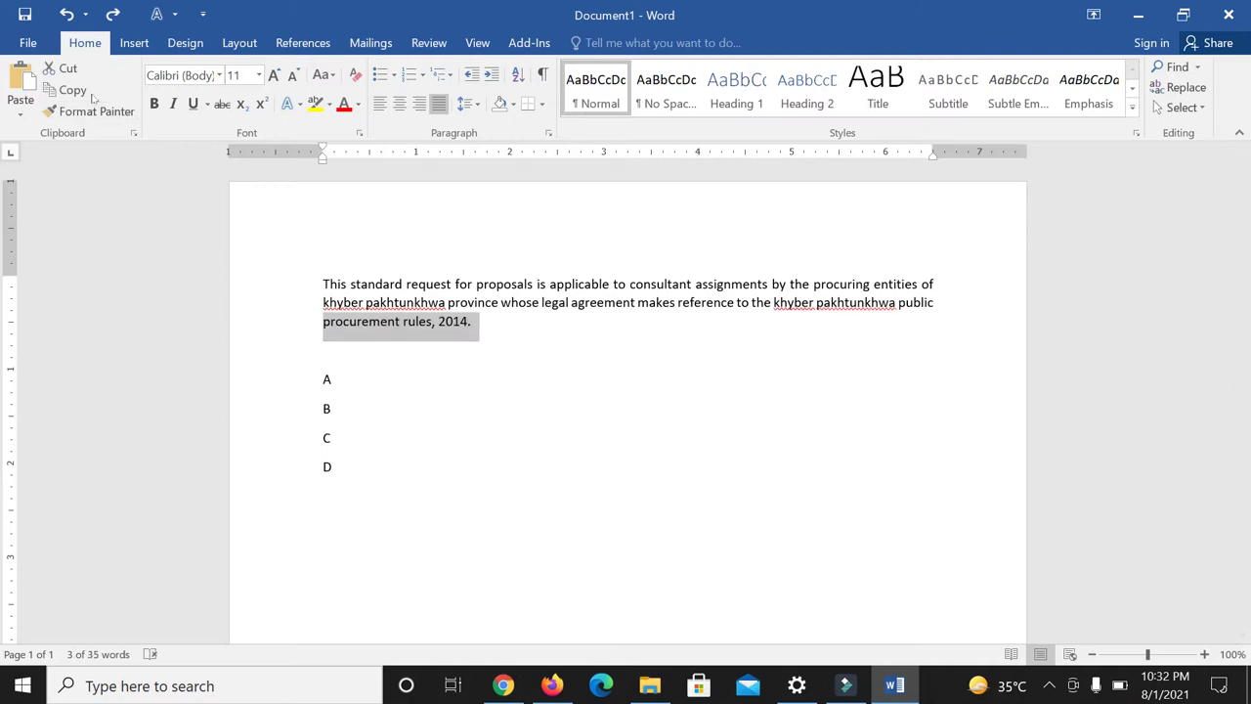
- Copy "procurement rules, 2014." from the paragraph and paste it on the line directly below the letter D
{"action": "left_click", "coordinate": [72, 90]}
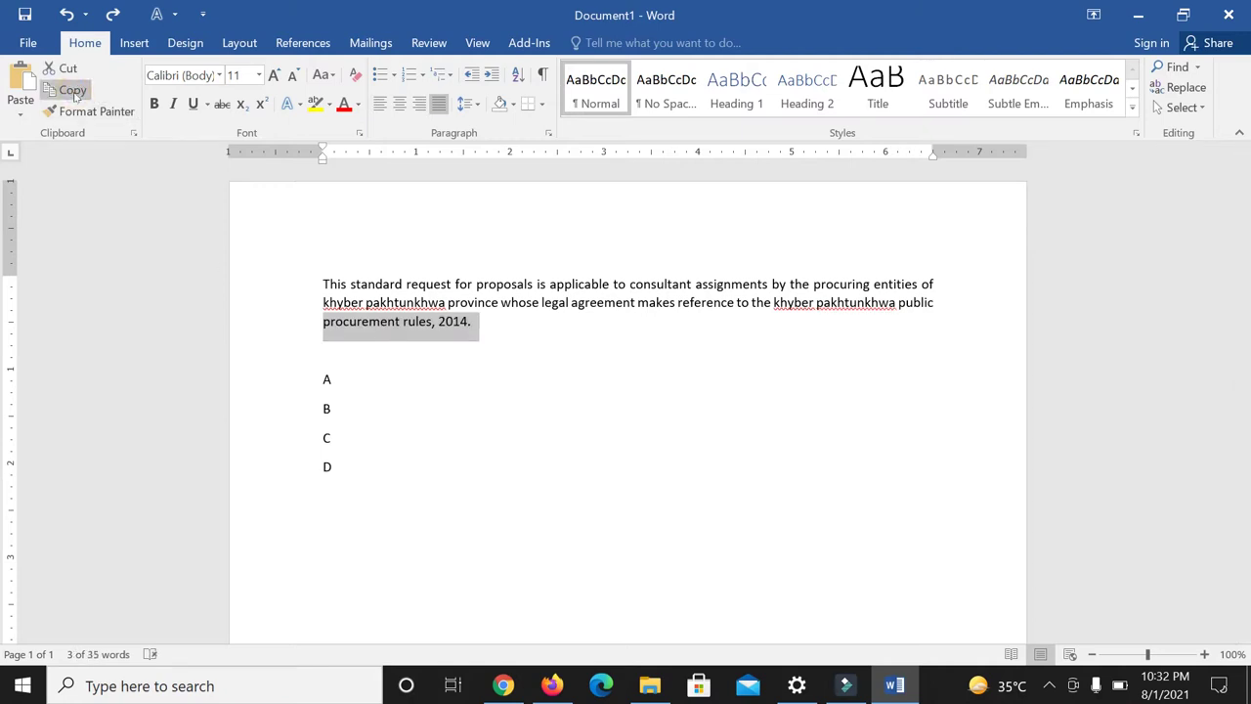
{"action": "left_click", "coordinate": [322, 495]}
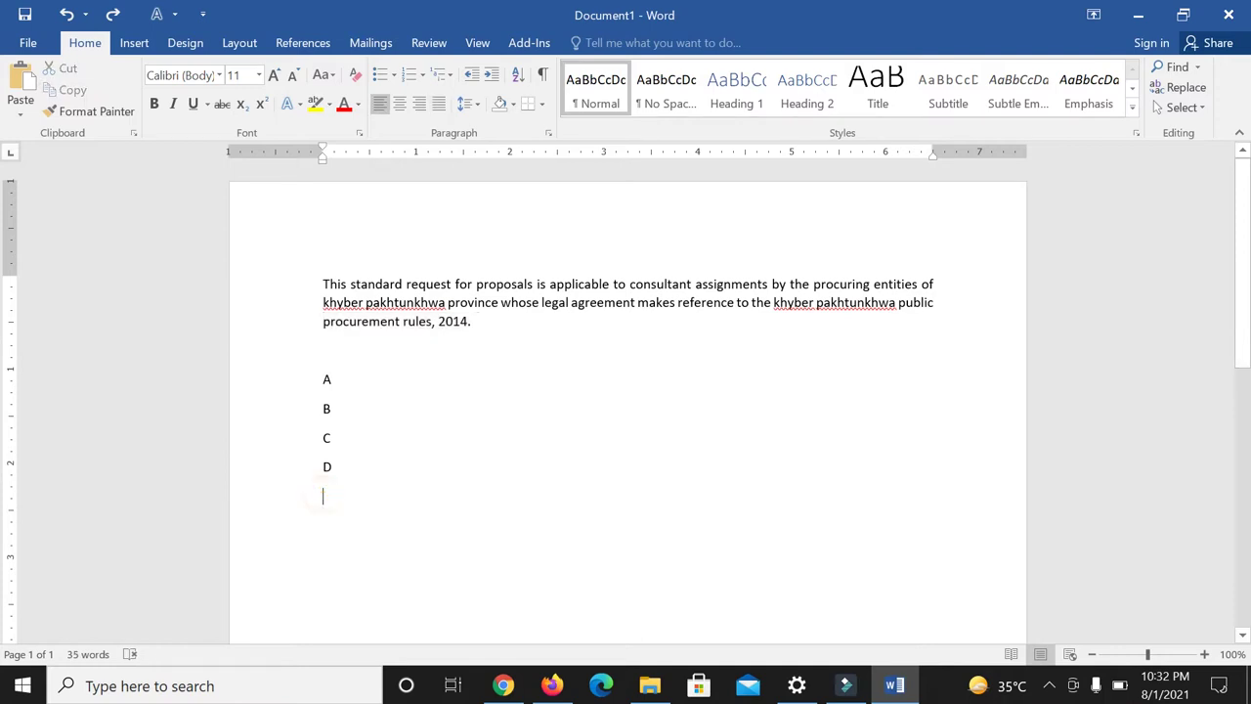
{"action": "left_click", "coordinate": [20, 88]}
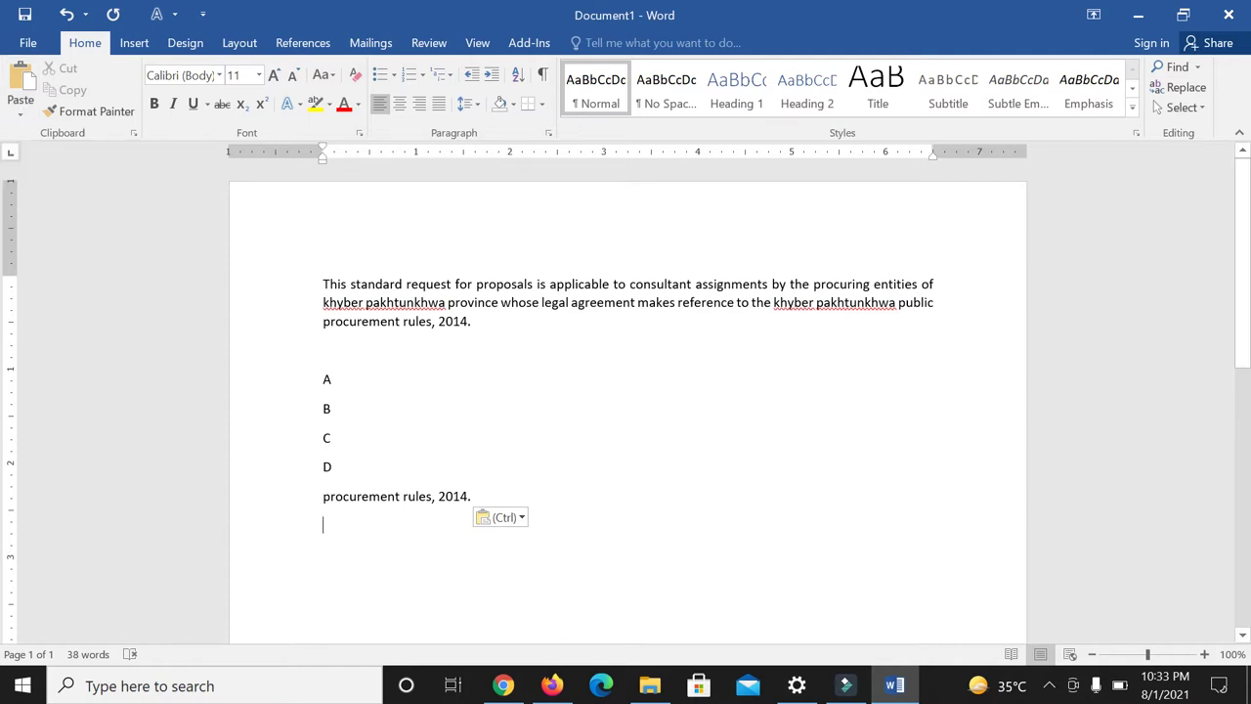
{"action": "left_click_drag", "start_coordinate": [318, 496], "coordinate": [482, 506]}
{"action": "key", "text": "ctrl"}
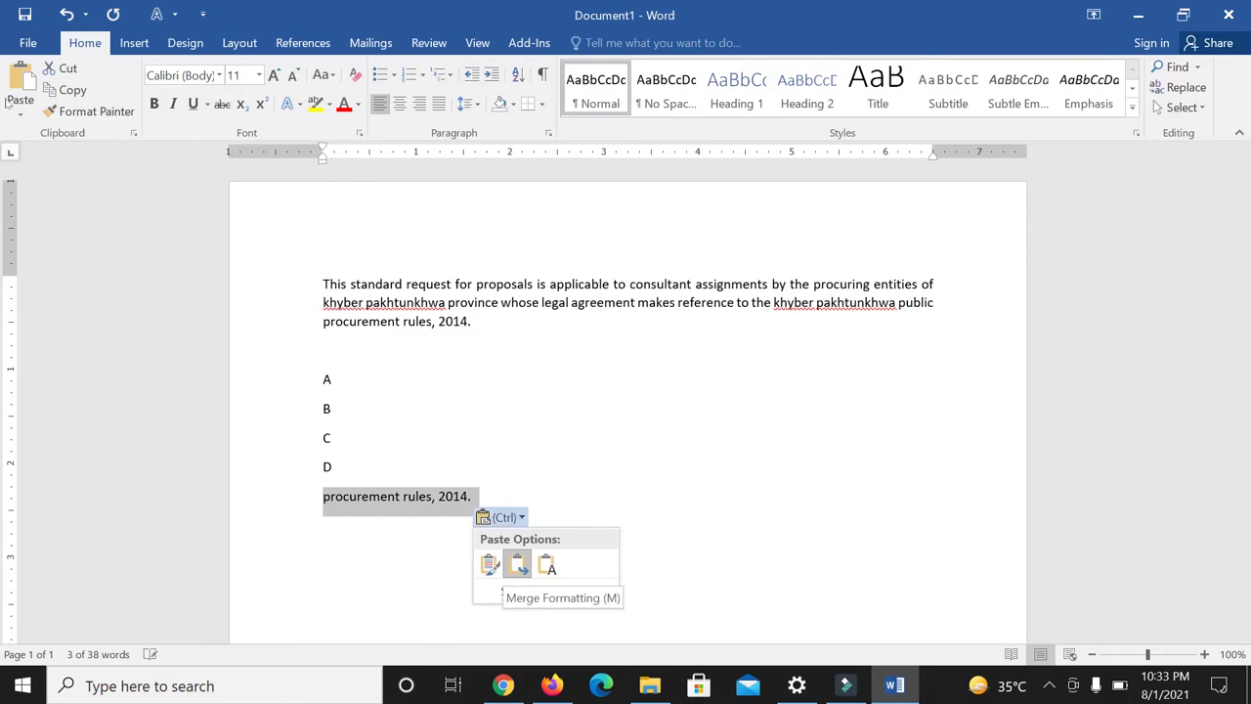
{"action": "left_click", "coordinate": [80, 93]}
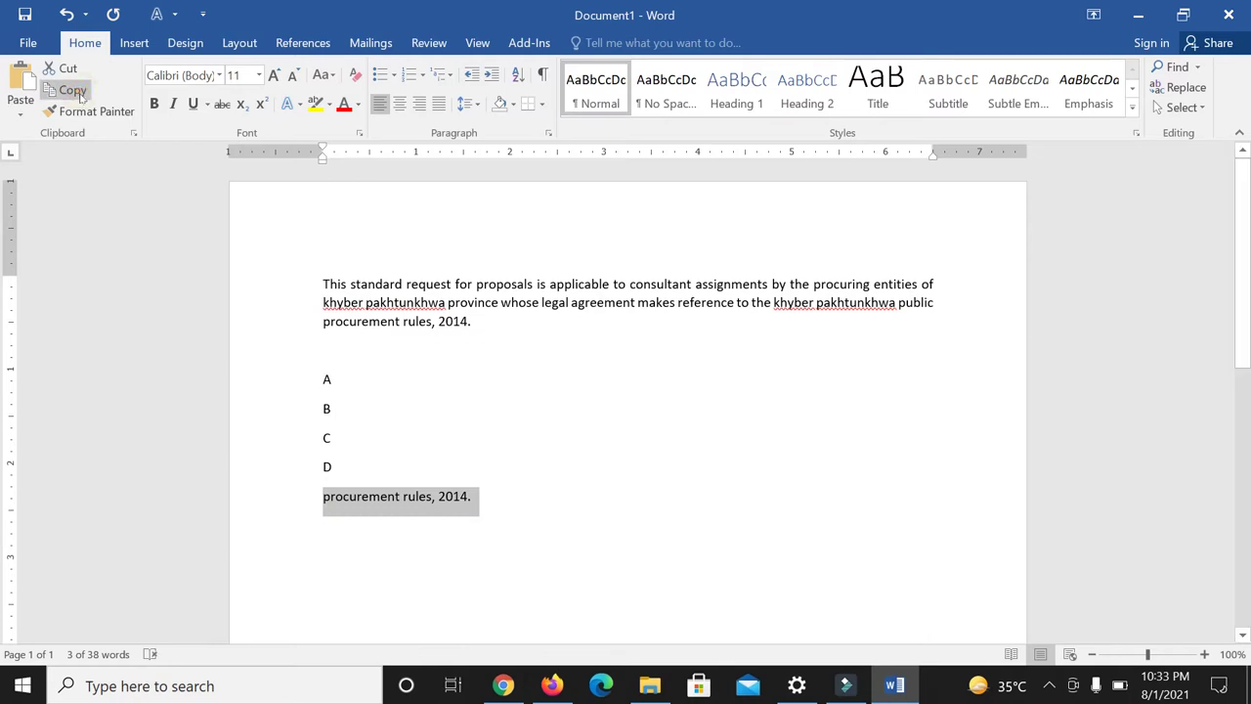
{"action": "left_click", "coordinate": [19, 115]}
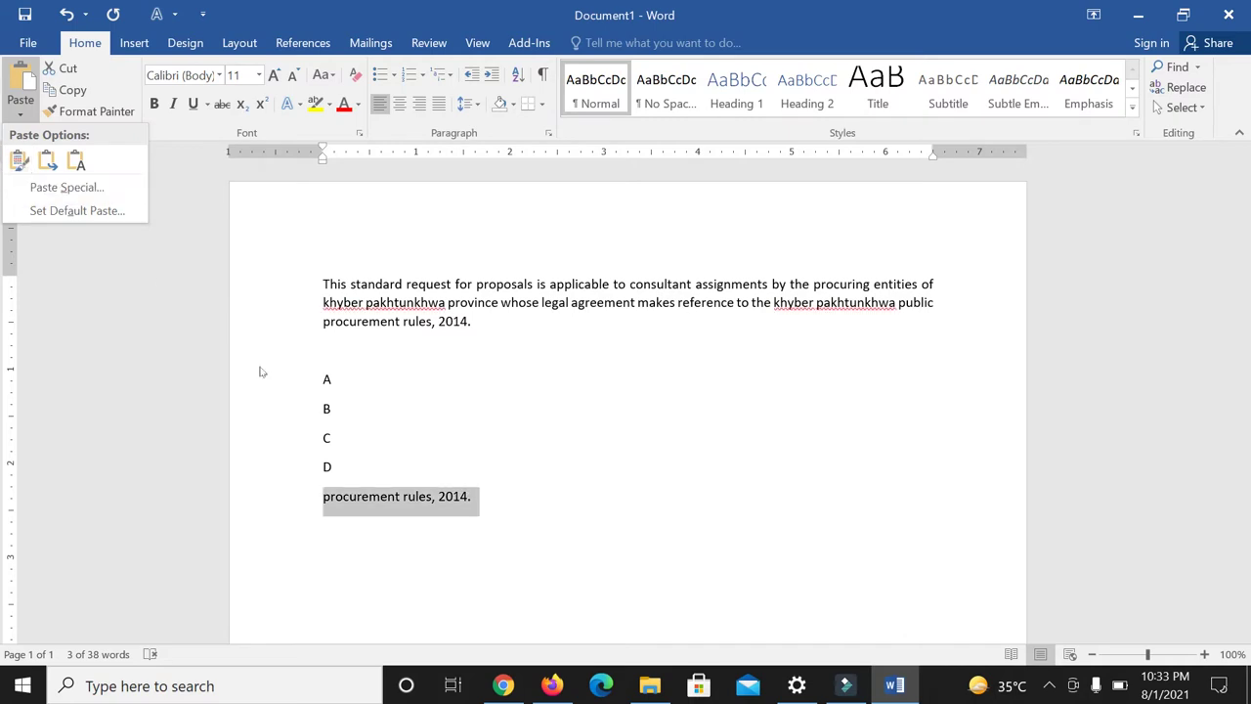
- Make "procurement rules, 2014." at the end of the first paragraph bold
{"action": "left_click", "coordinate": [328, 319]}
{"action": "left_click_drag", "start_coordinate": [324, 322], "coordinate": [472, 322]}
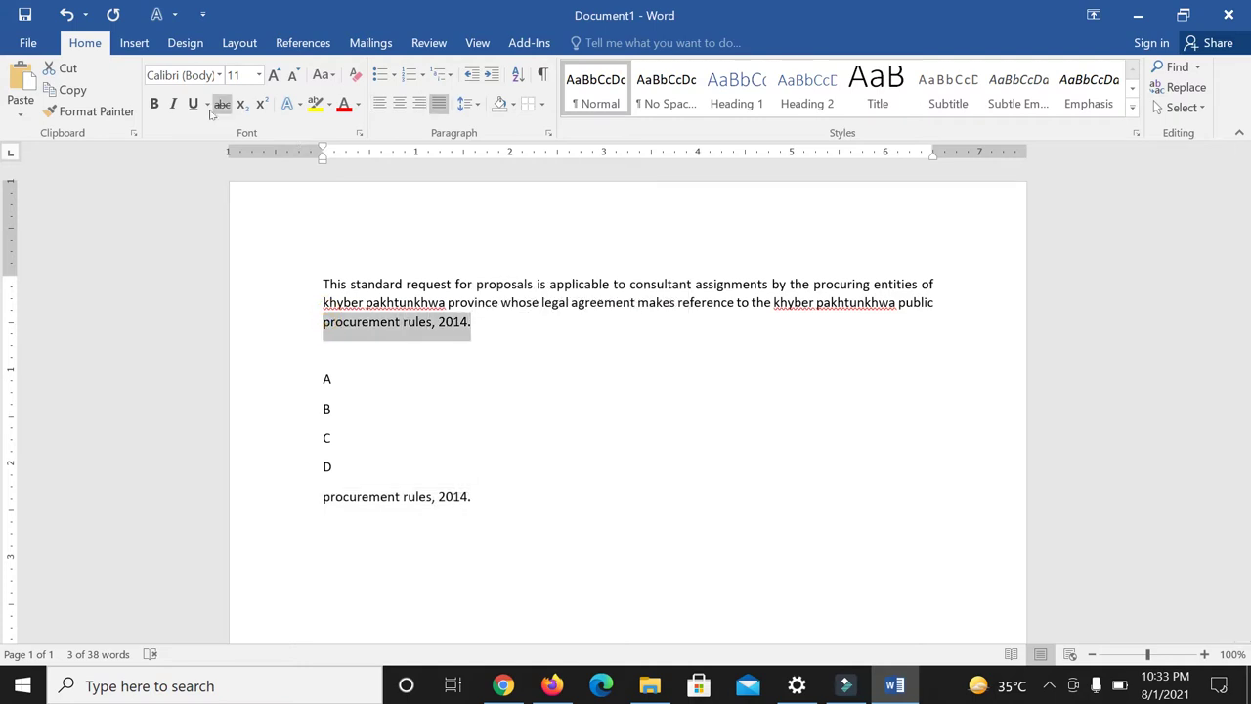
{"action": "left_click", "coordinate": [153, 104]}
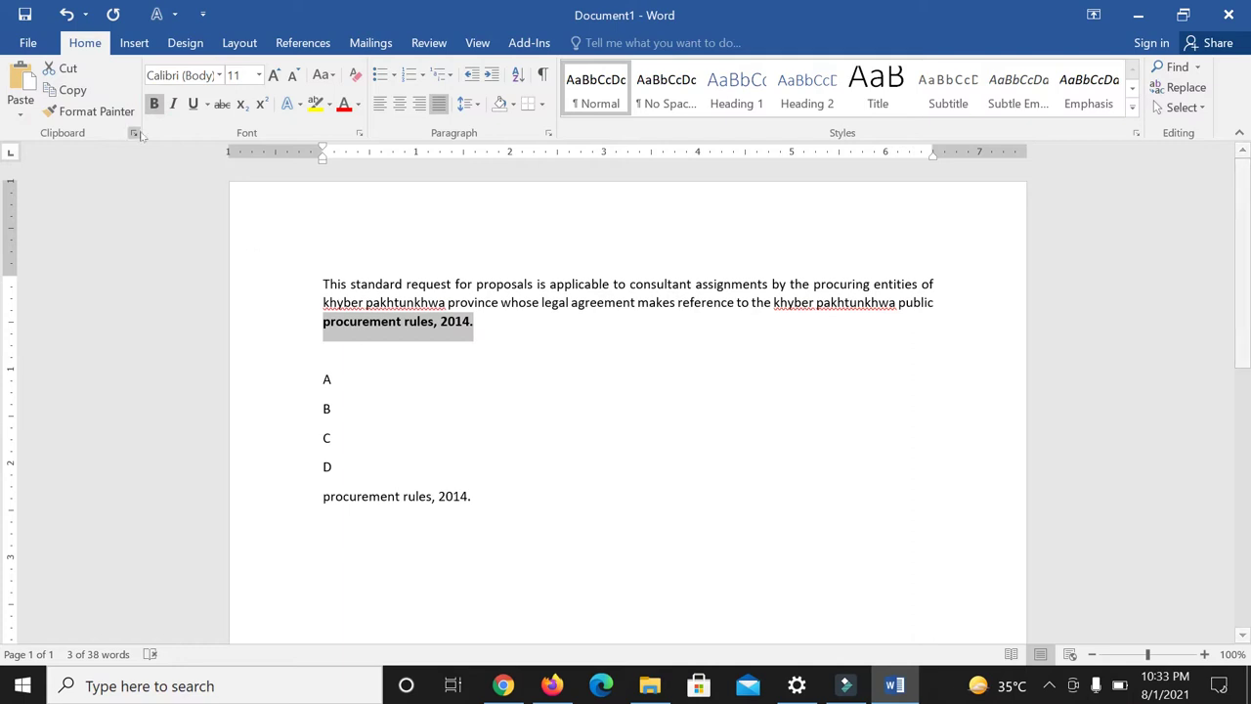
- Copy the bold "procurement rules, 2014." and paste it with Keep Source Formatting on a new line at the document's end
{"action": "left_click", "coordinate": [71, 91]}
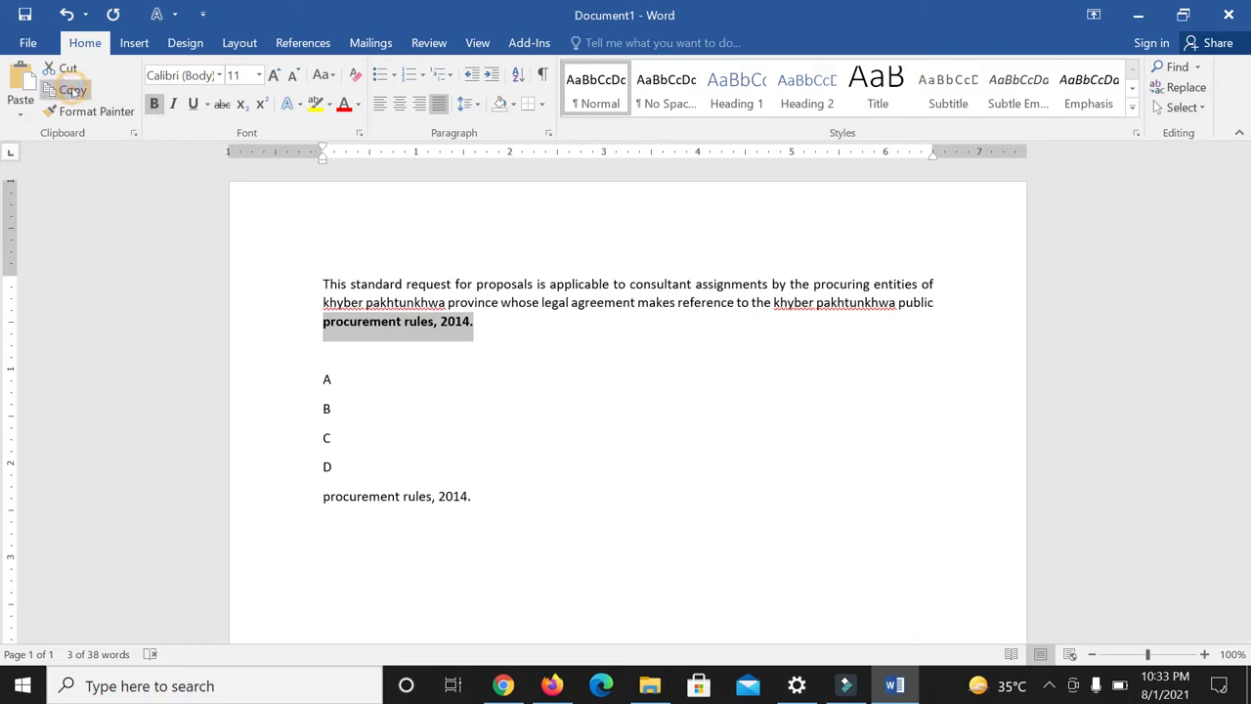
{"action": "left_click", "coordinate": [483, 496]}
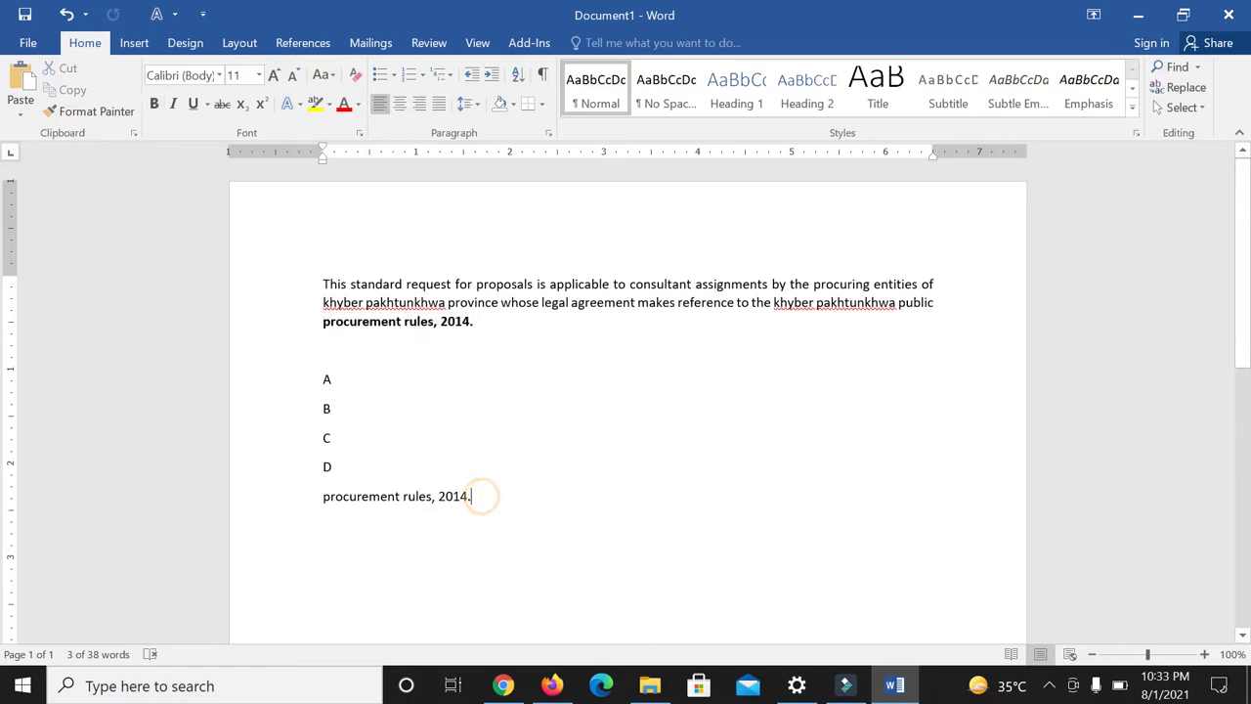
{"action": "key", "text": "Return"}
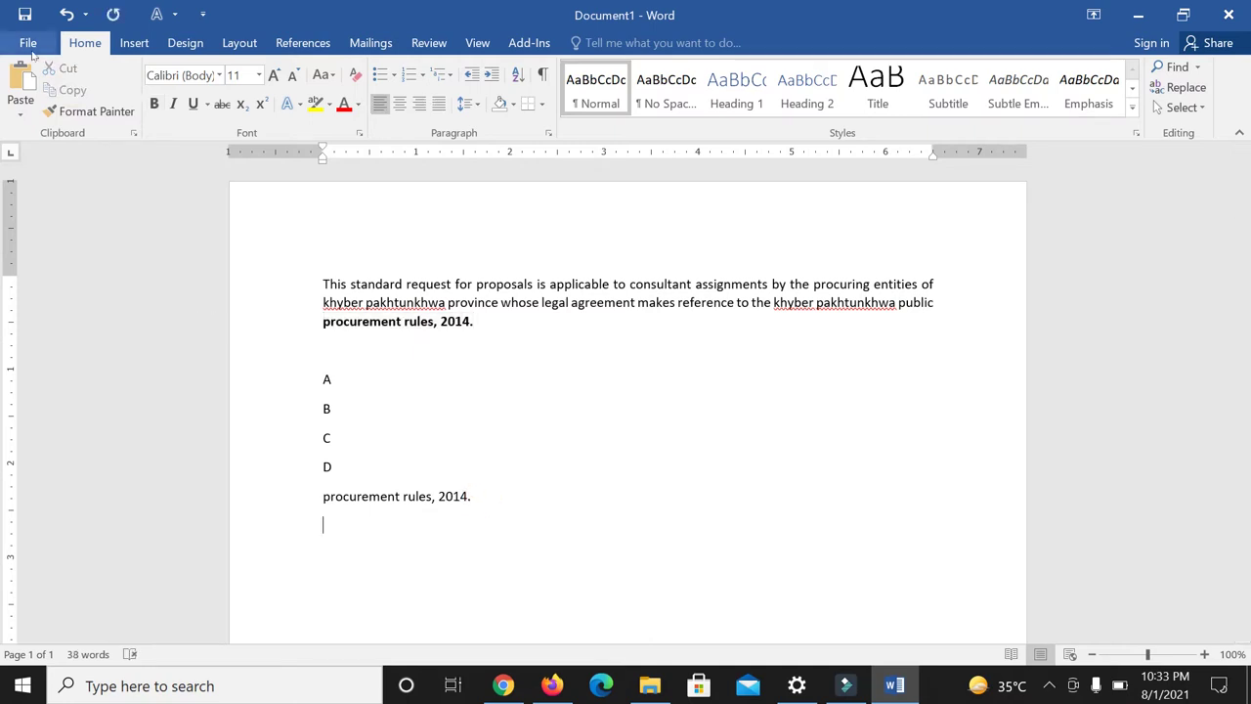
{"action": "left_click", "coordinate": [20, 114]}
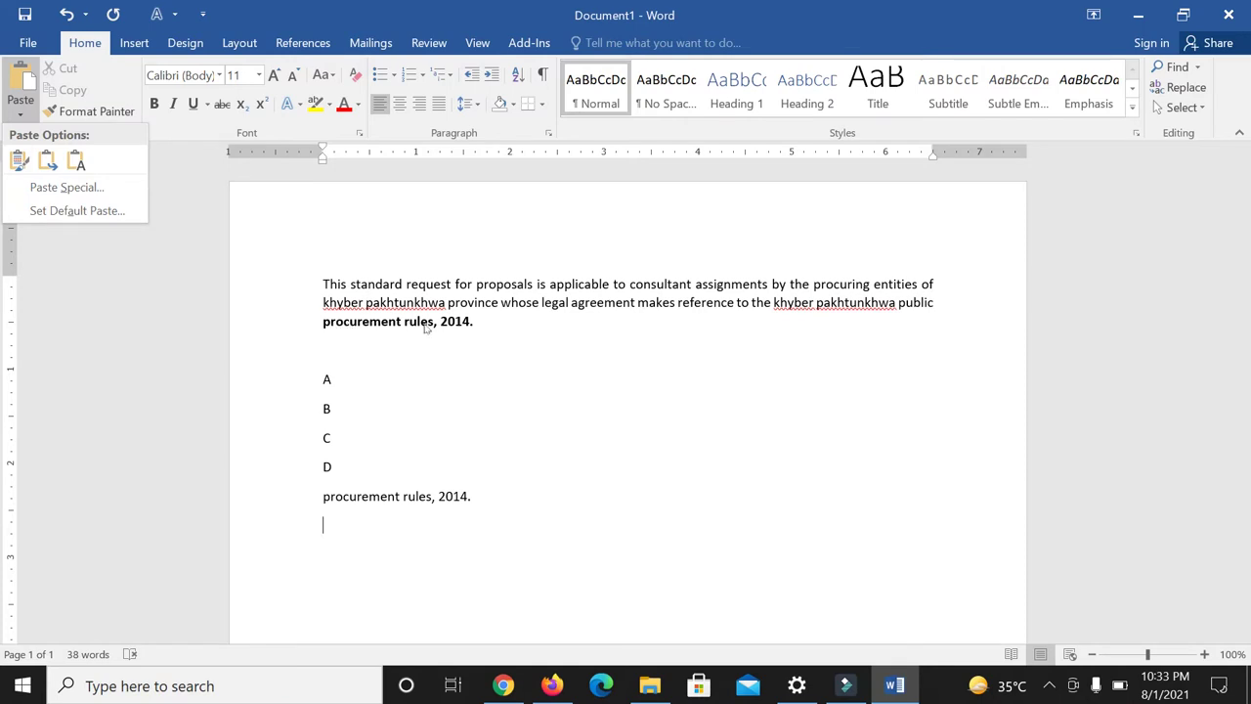
{"action": "left_click", "coordinate": [17, 163]}
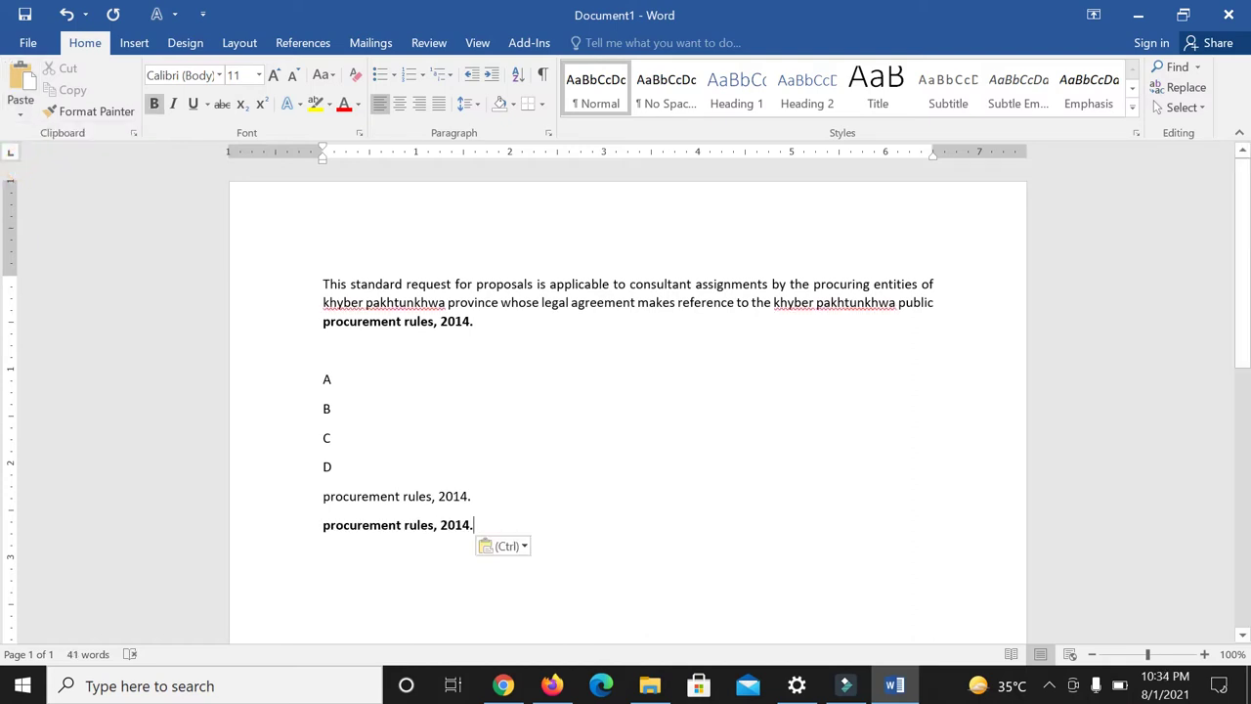
- Paste the copied phrase on another new line at the document's end with Merge Formatting
{"action": "key", "text": "Return"}
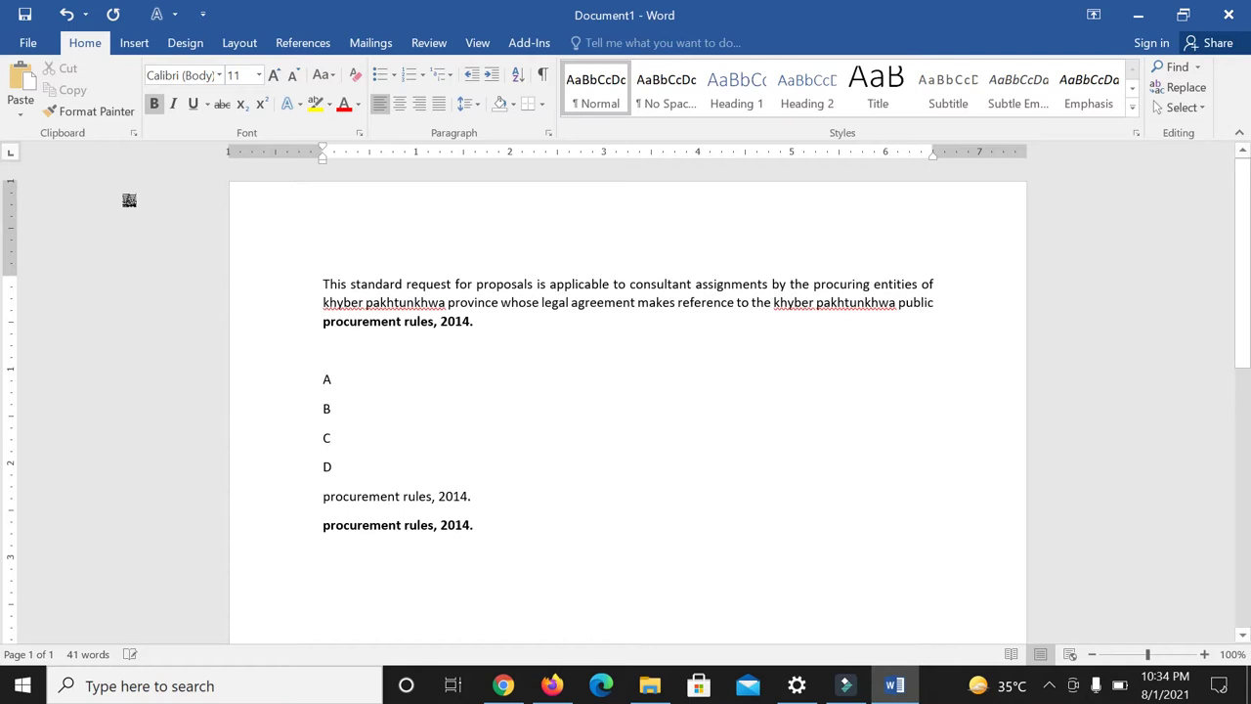
{"action": "left_click", "coordinate": [22, 117]}
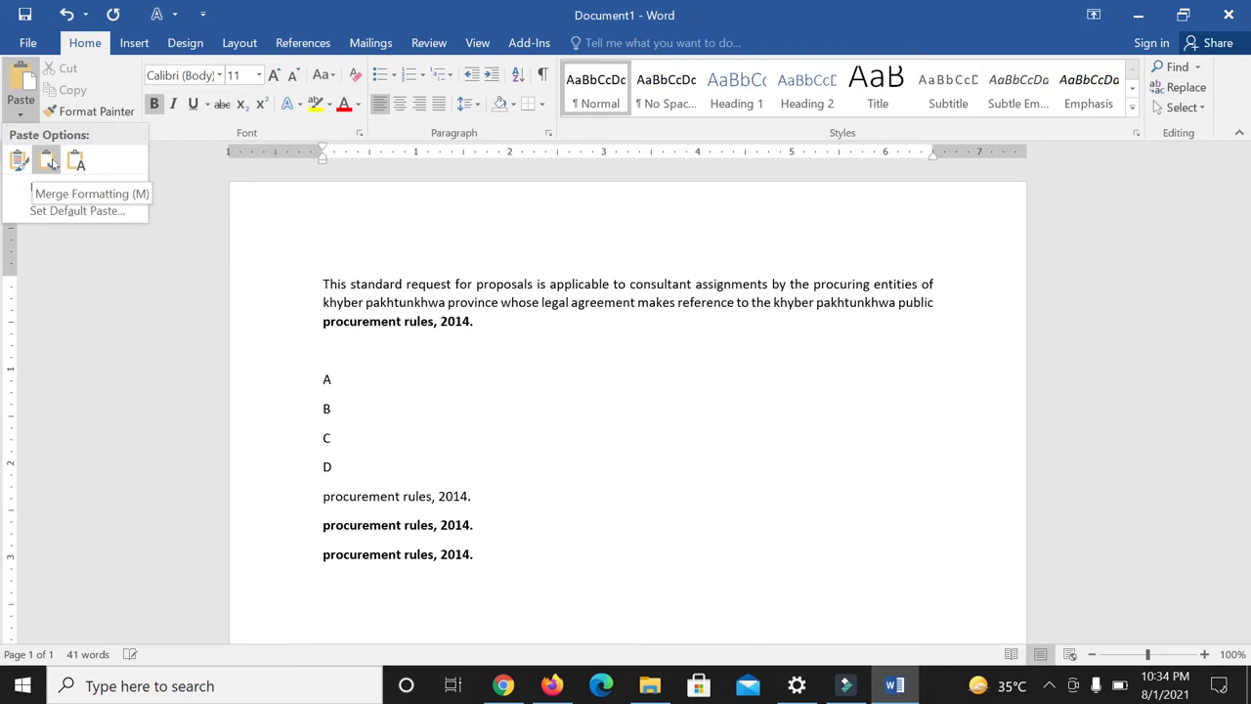
{"action": "left_click", "coordinate": [48, 161]}
- Add one more line at the end and paste the copied phrase there with Keep Text Only
{"action": "key", "text": "Return"}
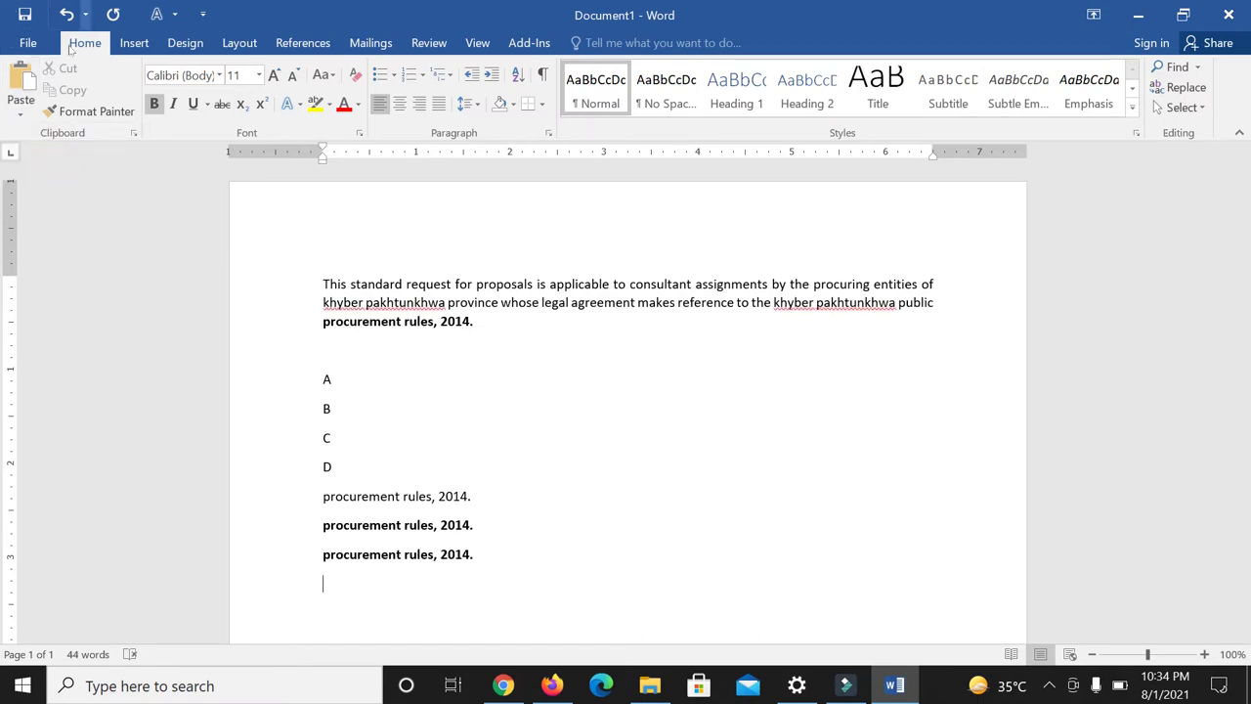
{"action": "left_click", "coordinate": [19, 113]}
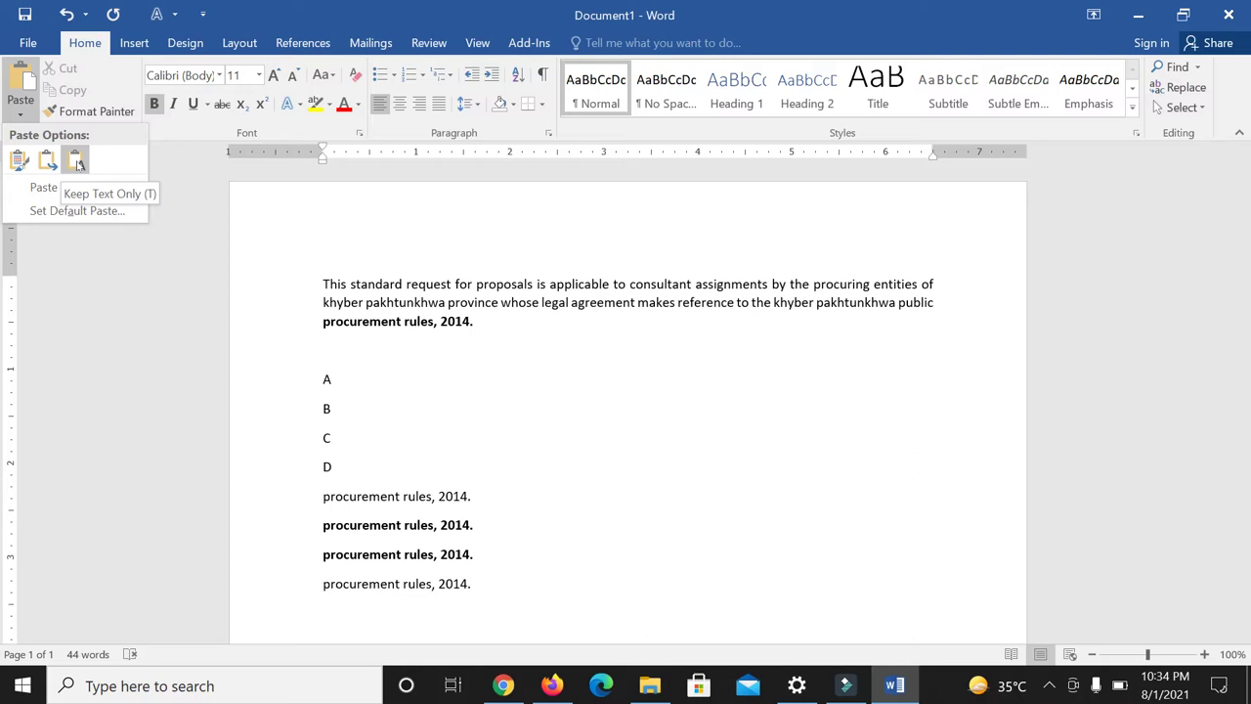
{"action": "left_click", "coordinate": [78, 164]}
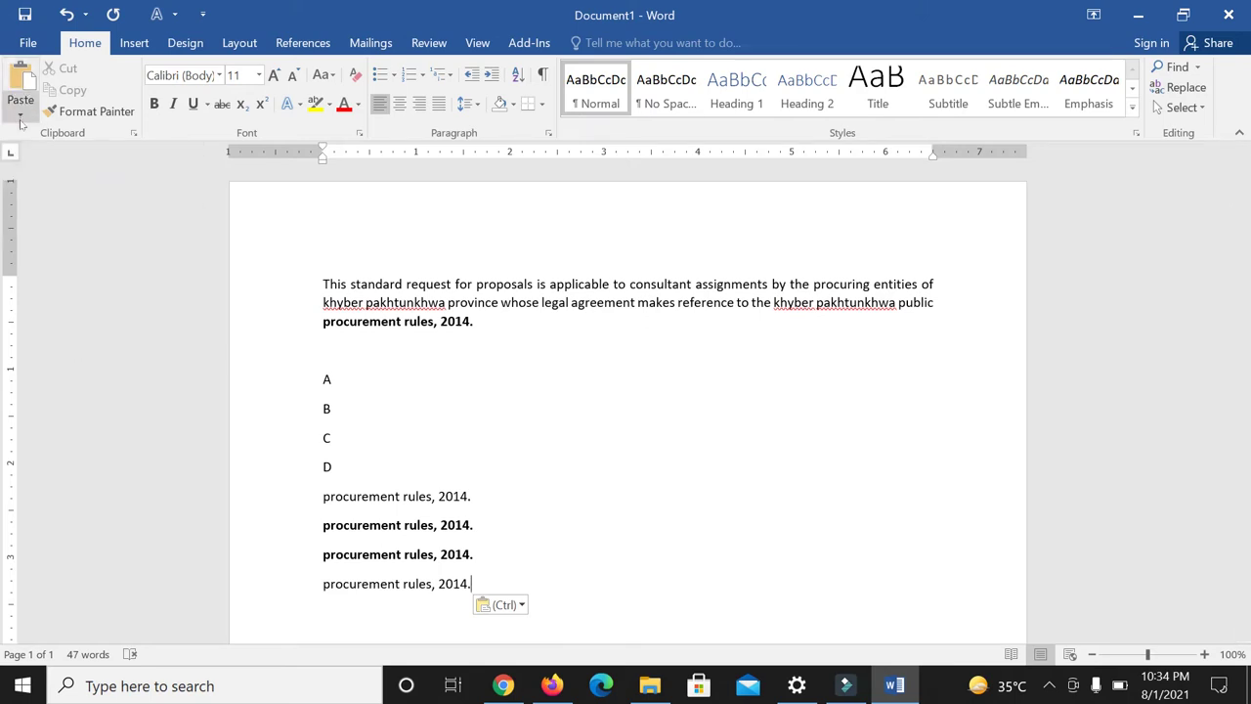
{"action": "left_click", "coordinate": [19, 106]}
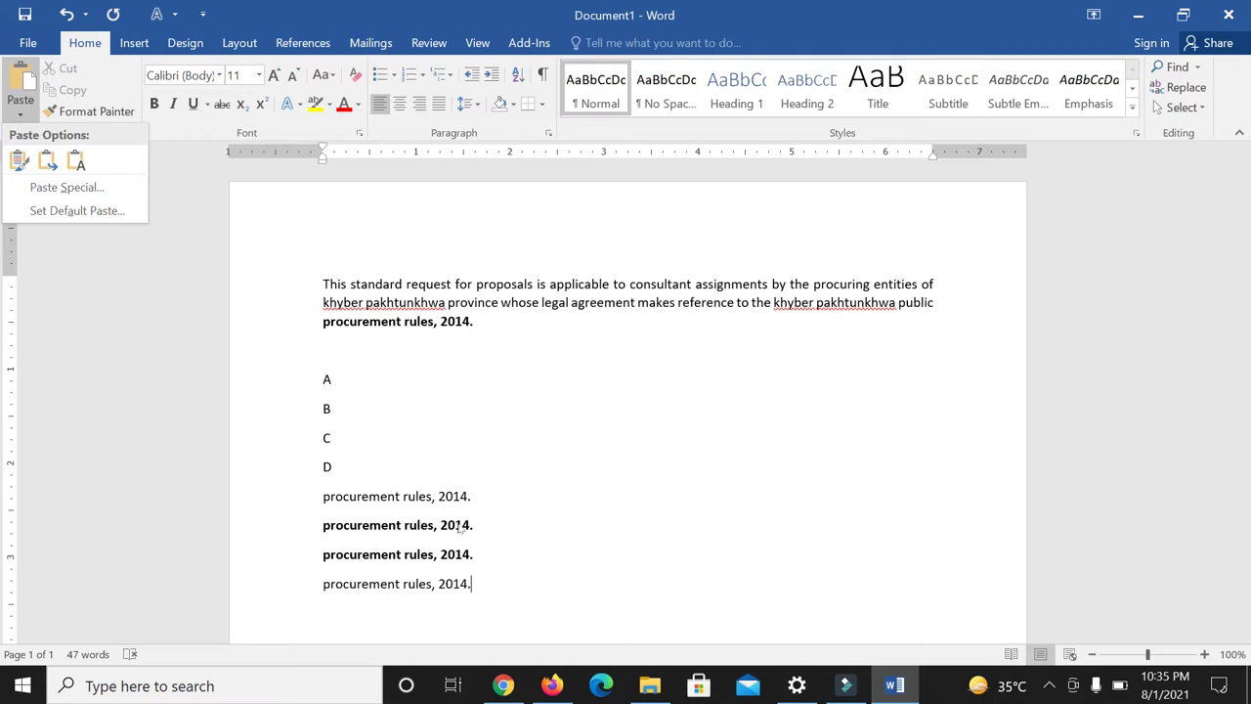
{"action": "right_click", "coordinate": [508, 452]}
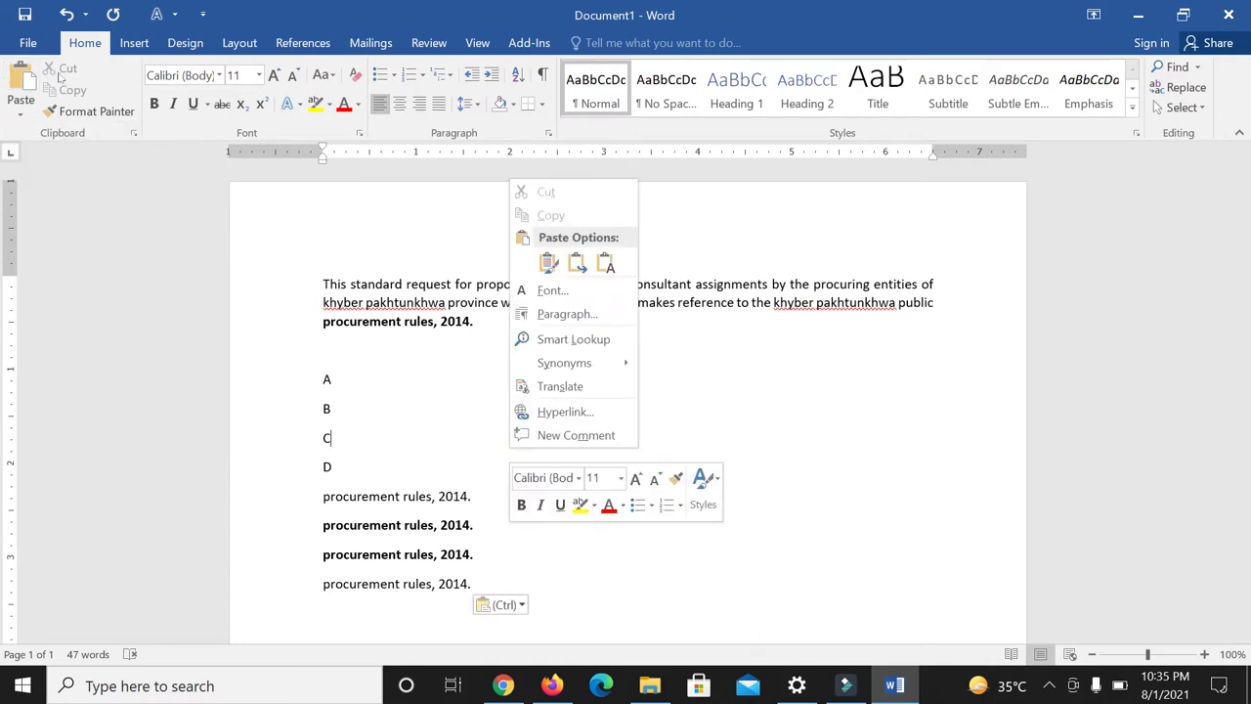
{"action": "left_click", "coordinate": [73, 71]}
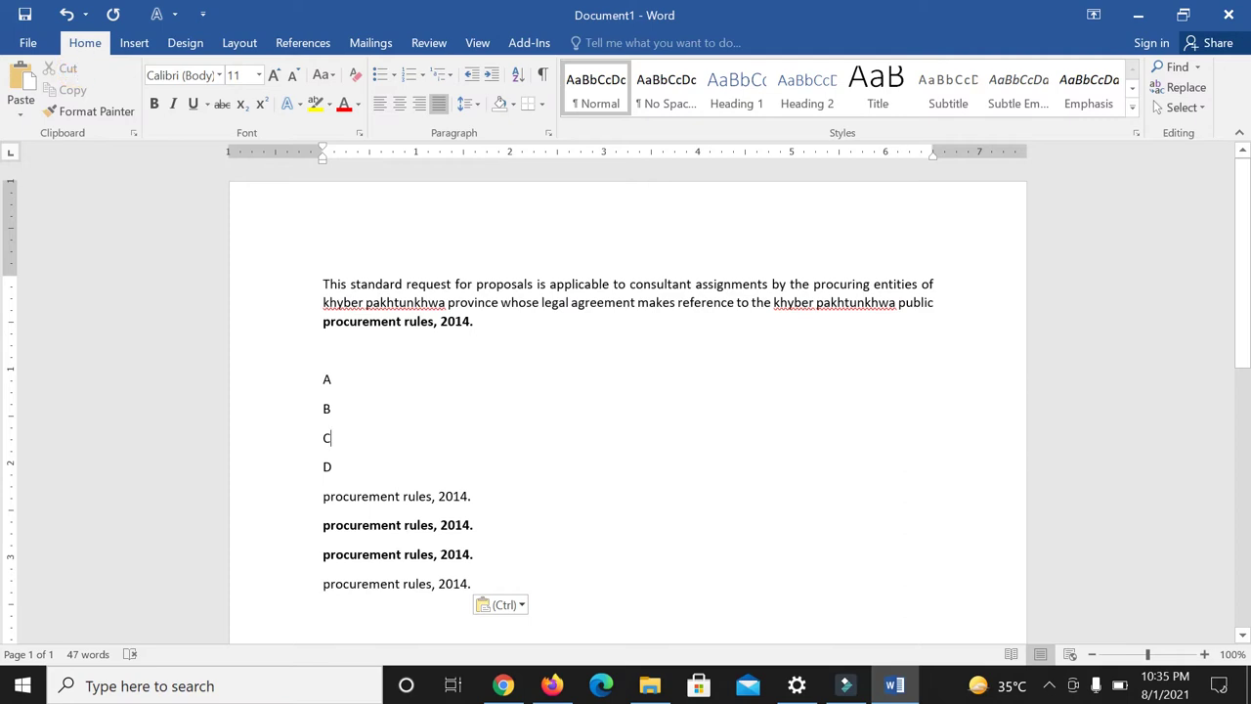
- Cut the entire first paragraph and undo the cut
{"action": "left_click_drag", "start_coordinate": [323, 283], "coordinate": [504, 337]}
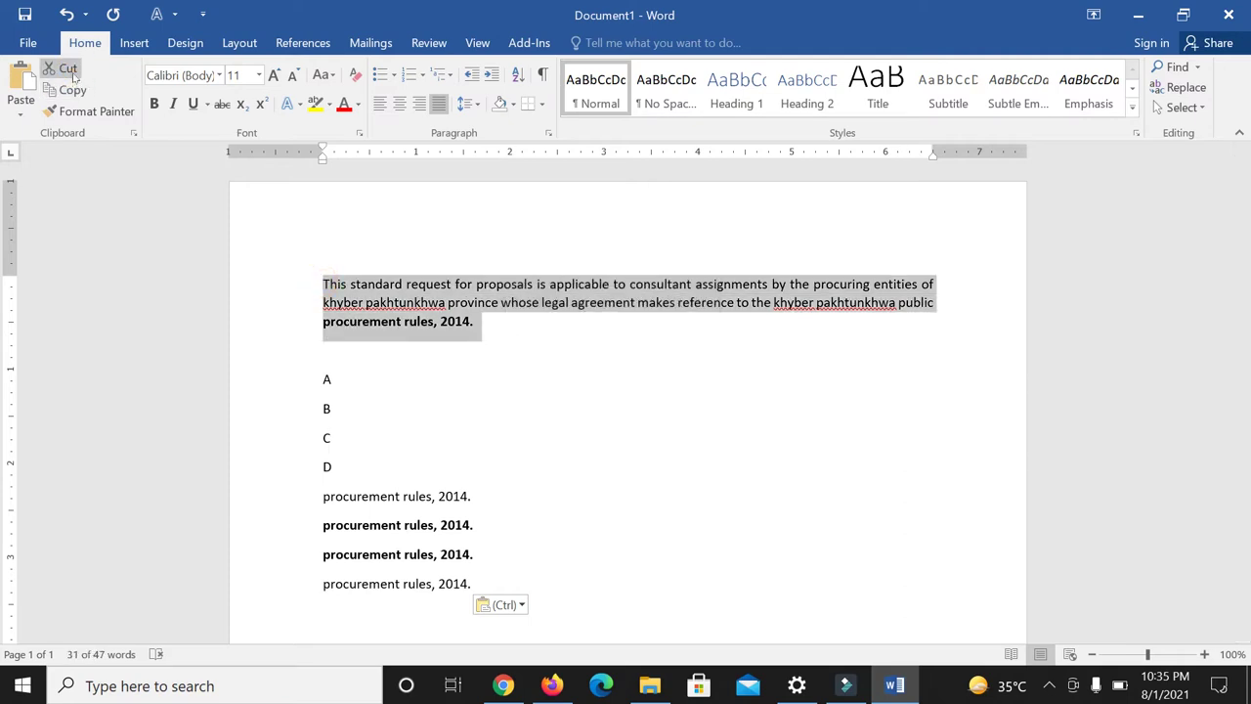
{"action": "left_click", "coordinate": [68, 68]}
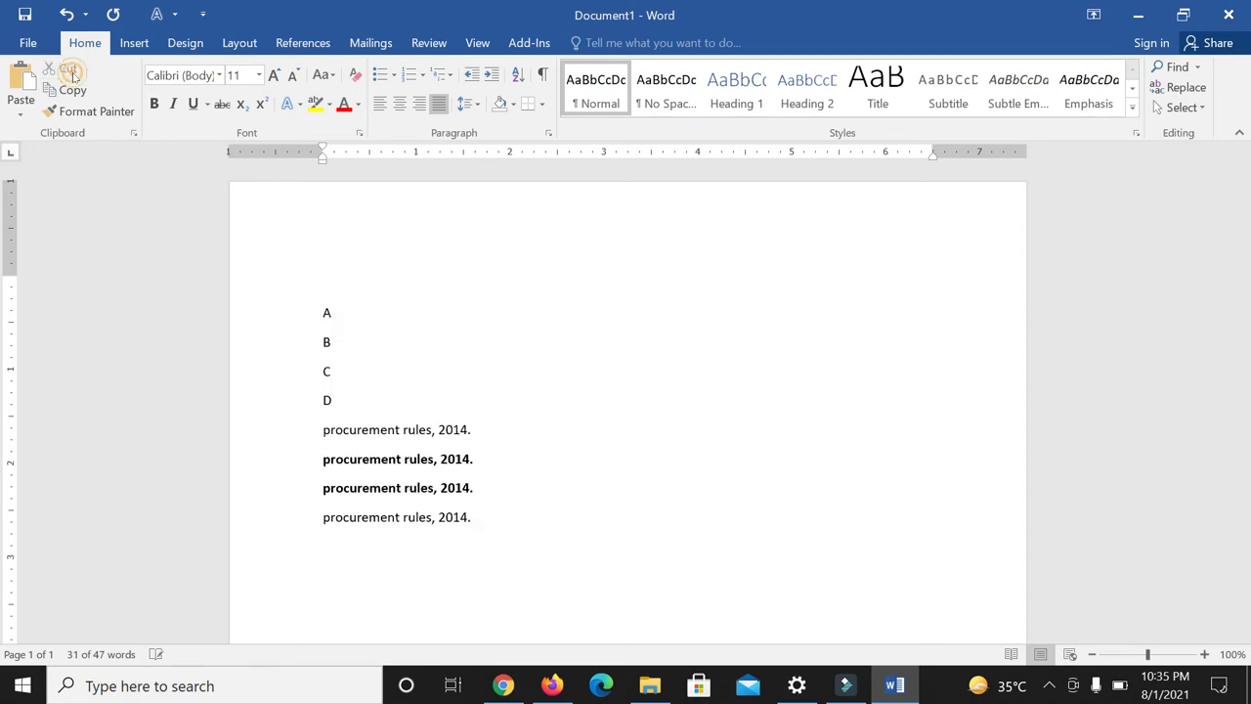
{"action": "key", "text": "ctrl+z"}
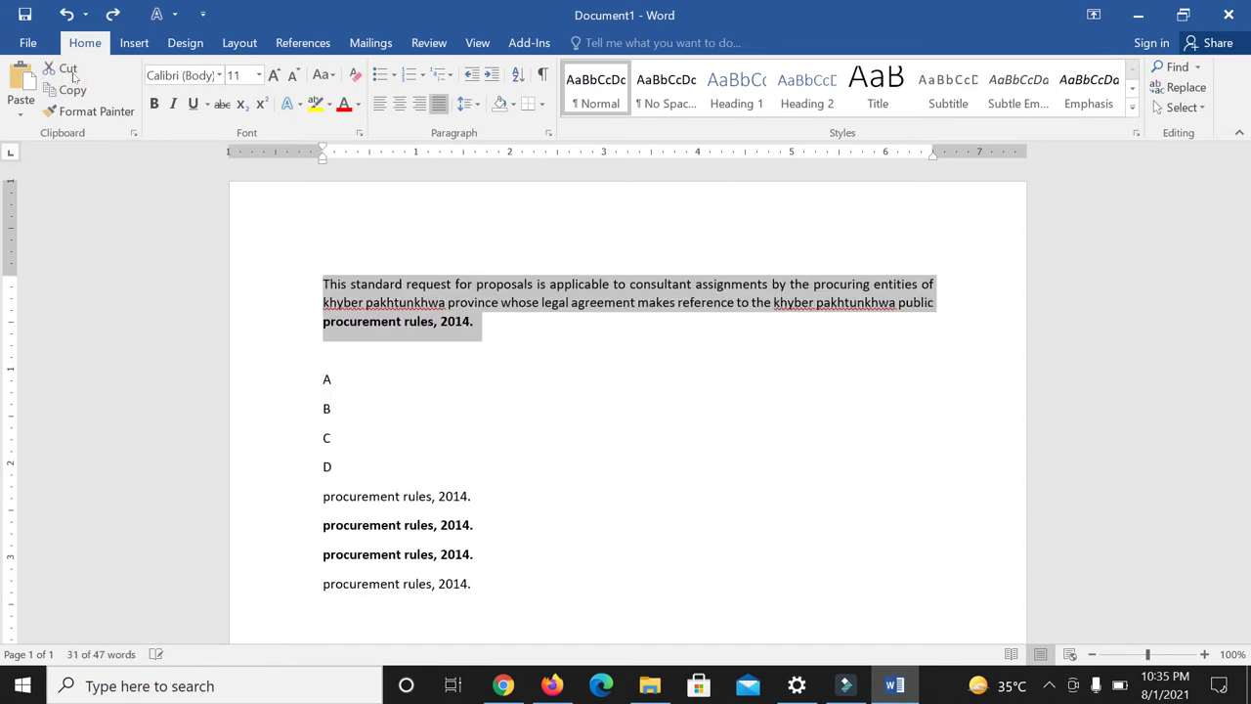
- Copy the entire first paragraph and paste it on a new line at the document's end
{"action": "left_click", "coordinate": [74, 90]}
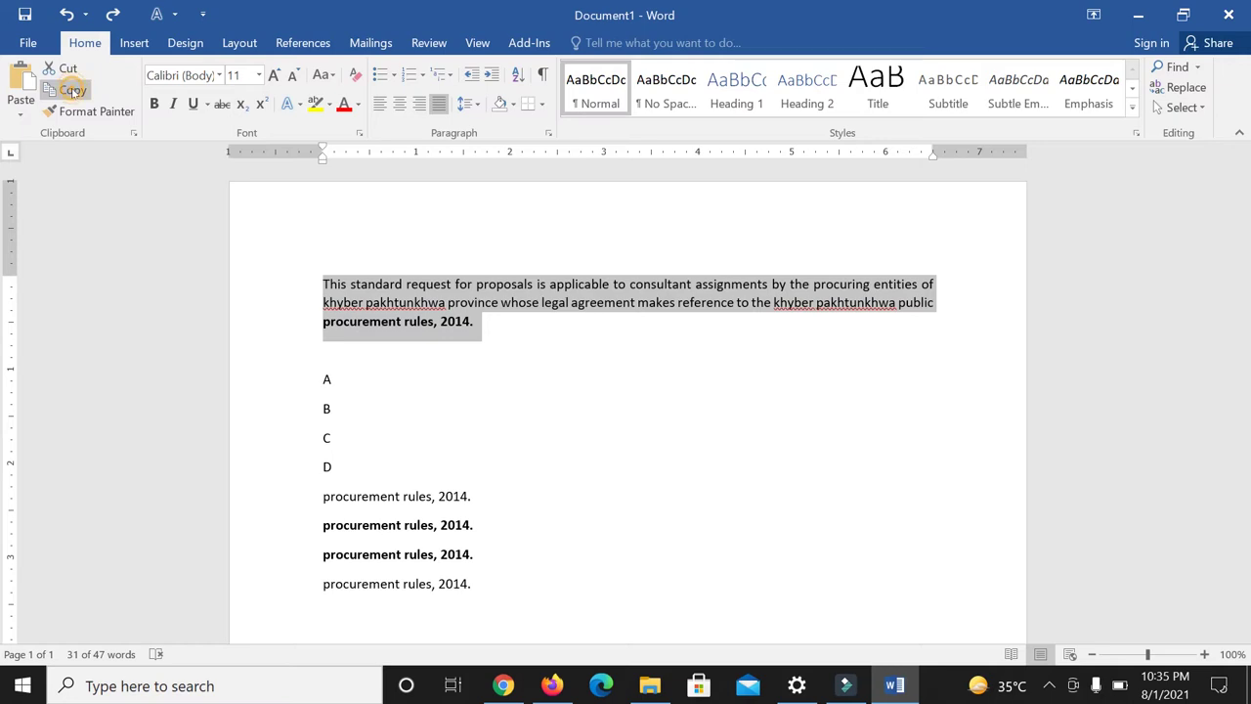
{"action": "left_click", "coordinate": [462, 585]}
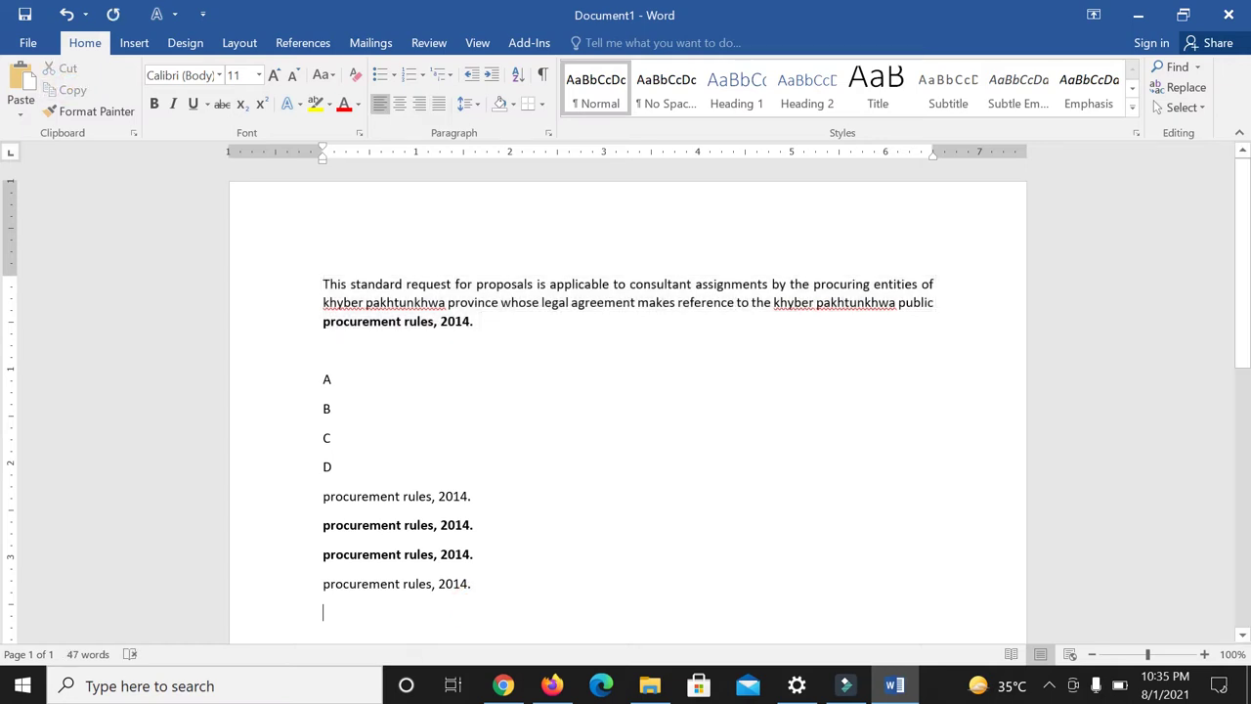
{"action": "left_click", "coordinate": [21, 80]}
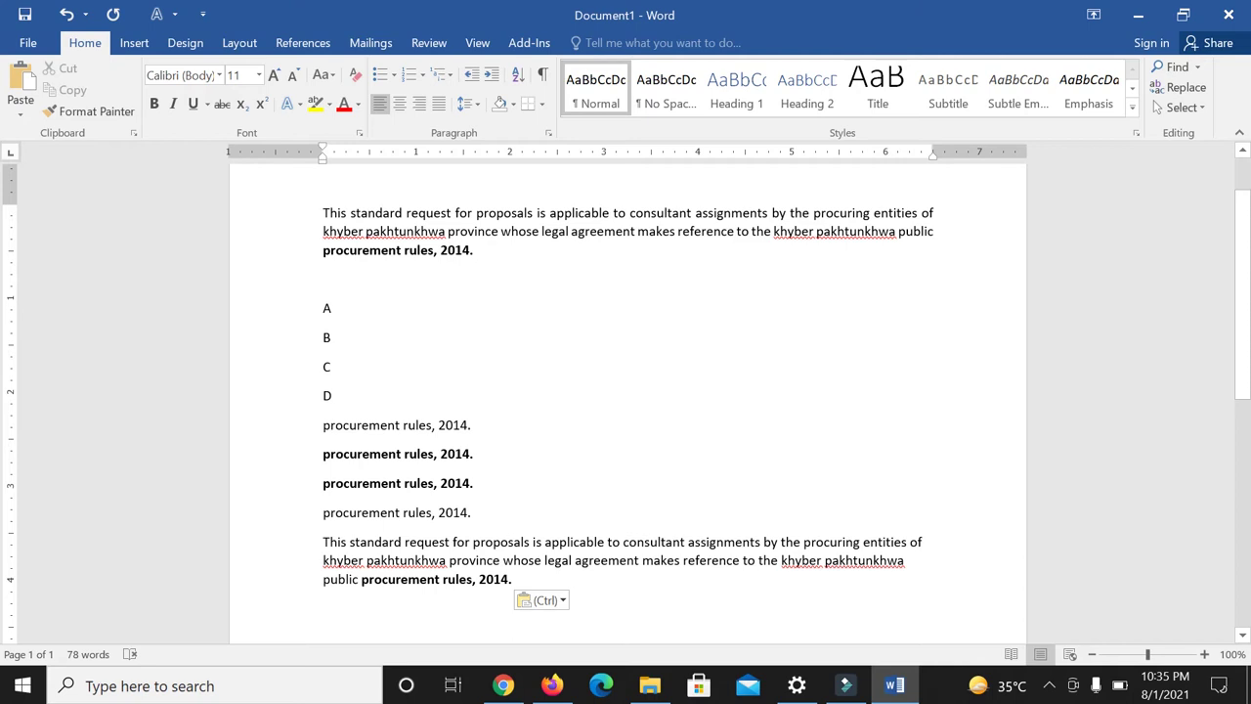
- Change the font of the first paragraph to Algerian
{"action": "left_click_drag", "start_coordinate": [322, 214], "coordinate": [479, 256]}
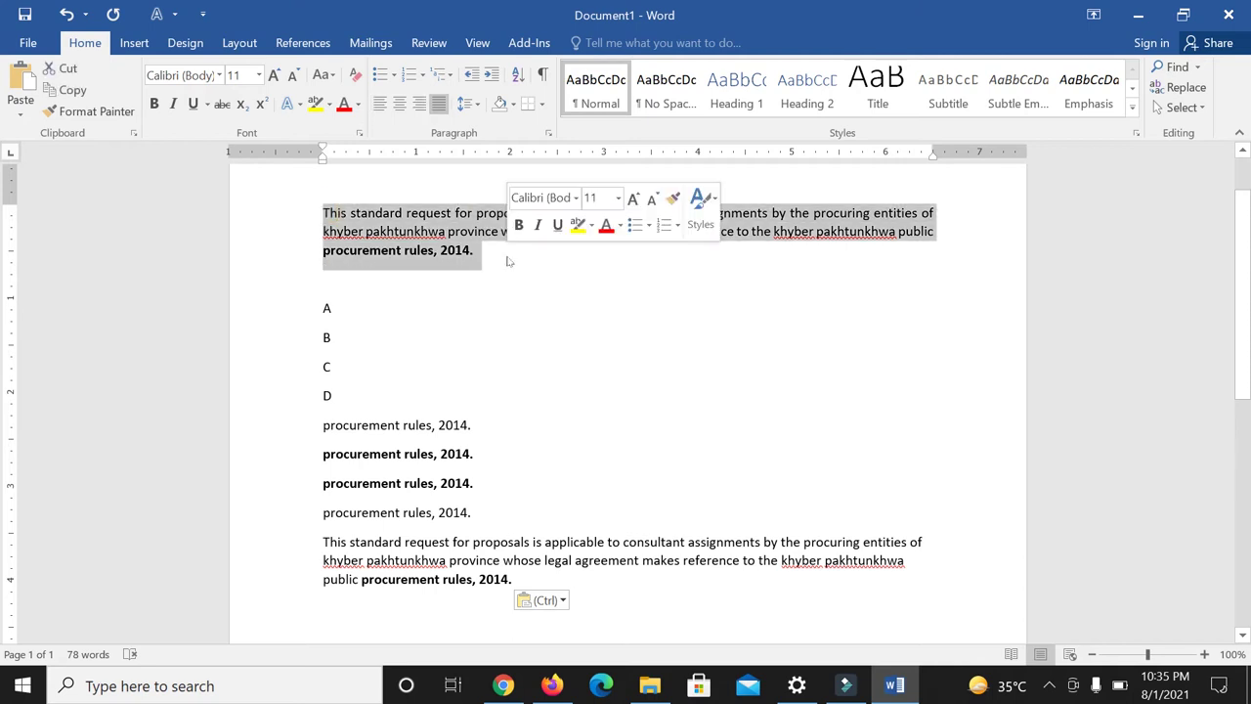
{"action": "left_click", "coordinate": [221, 75]}
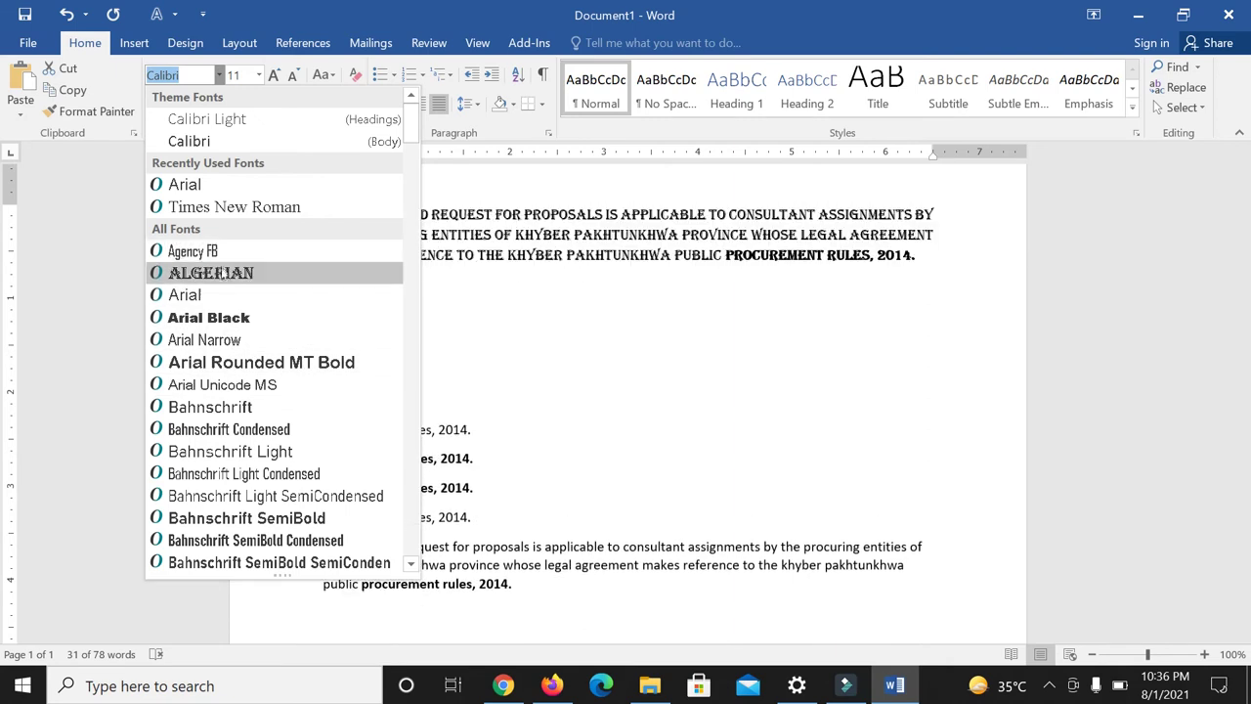
{"action": "left_click", "coordinate": [224, 275]}
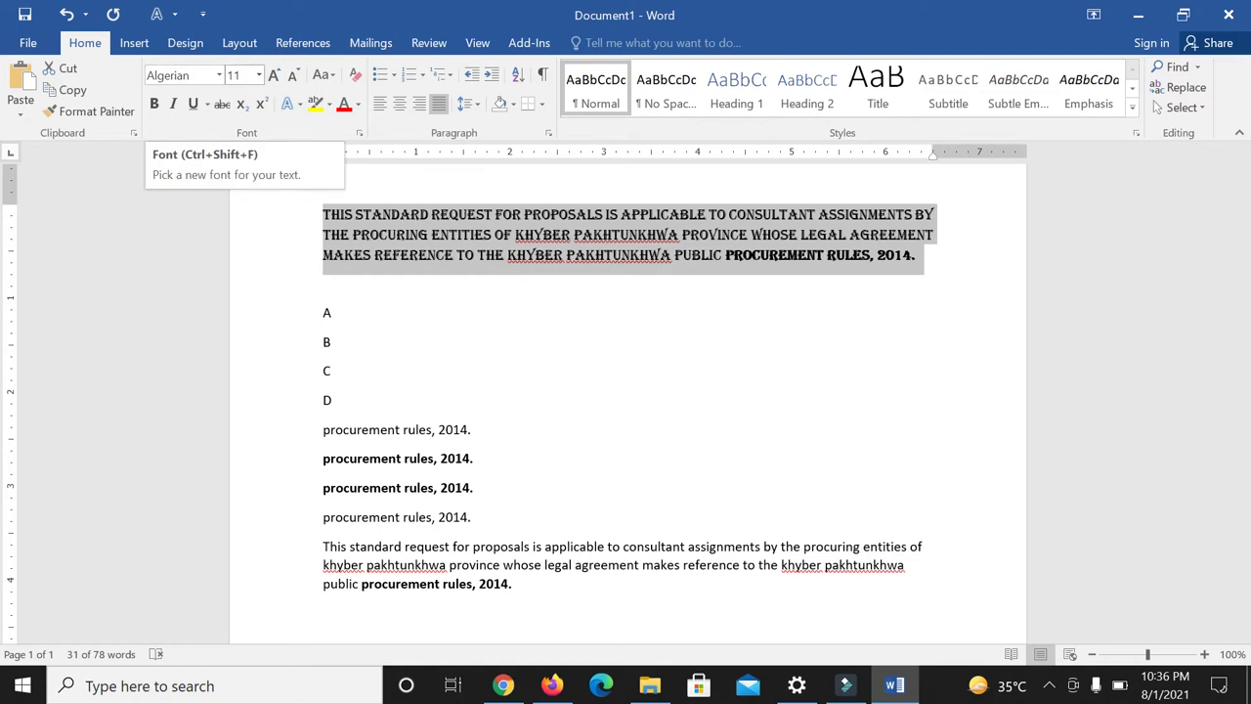
- Set the font size of the first paragraph to 11
{"action": "left_click", "coordinate": [260, 78]}
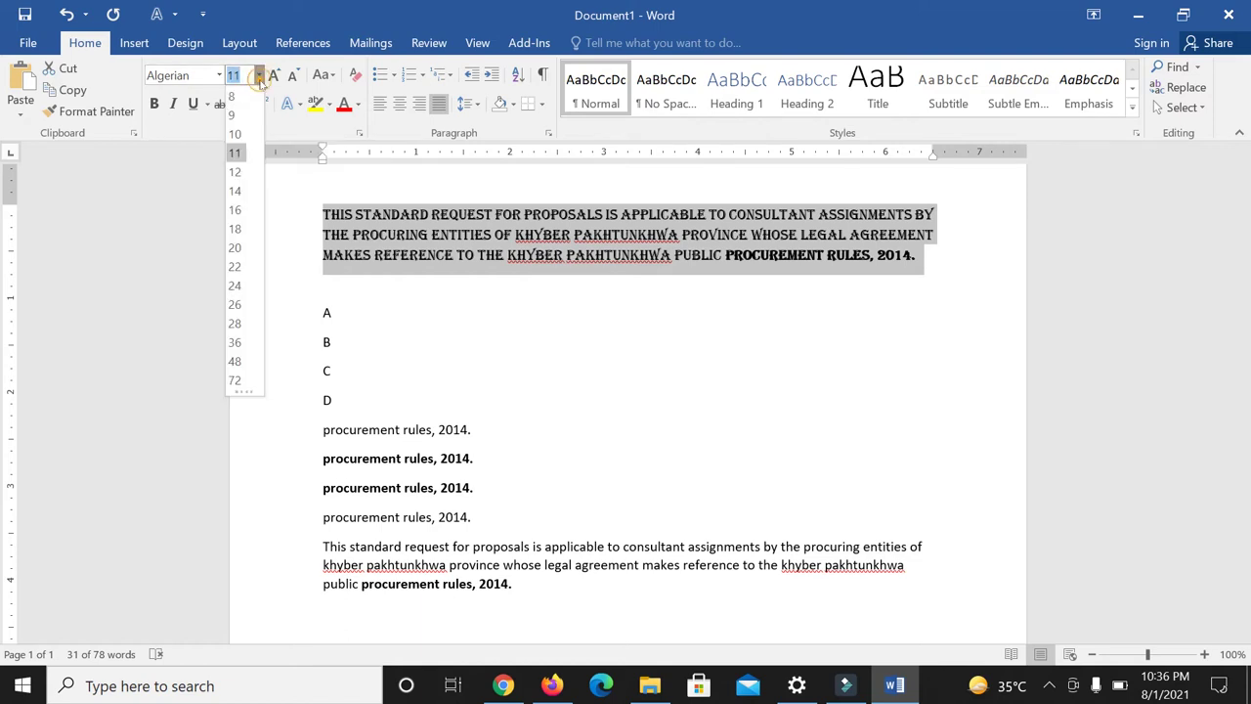
{"action": "left_click", "coordinate": [383, 240]}
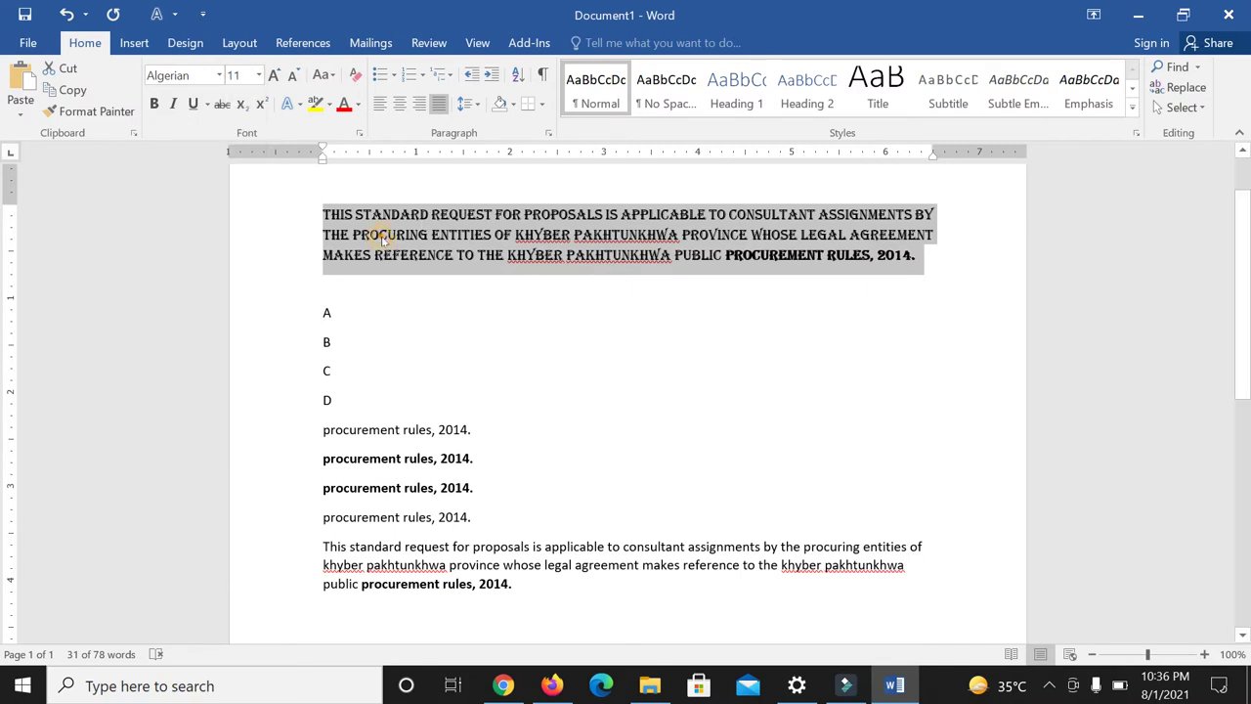
{"action": "left_click", "coordinate": [342, 215]}
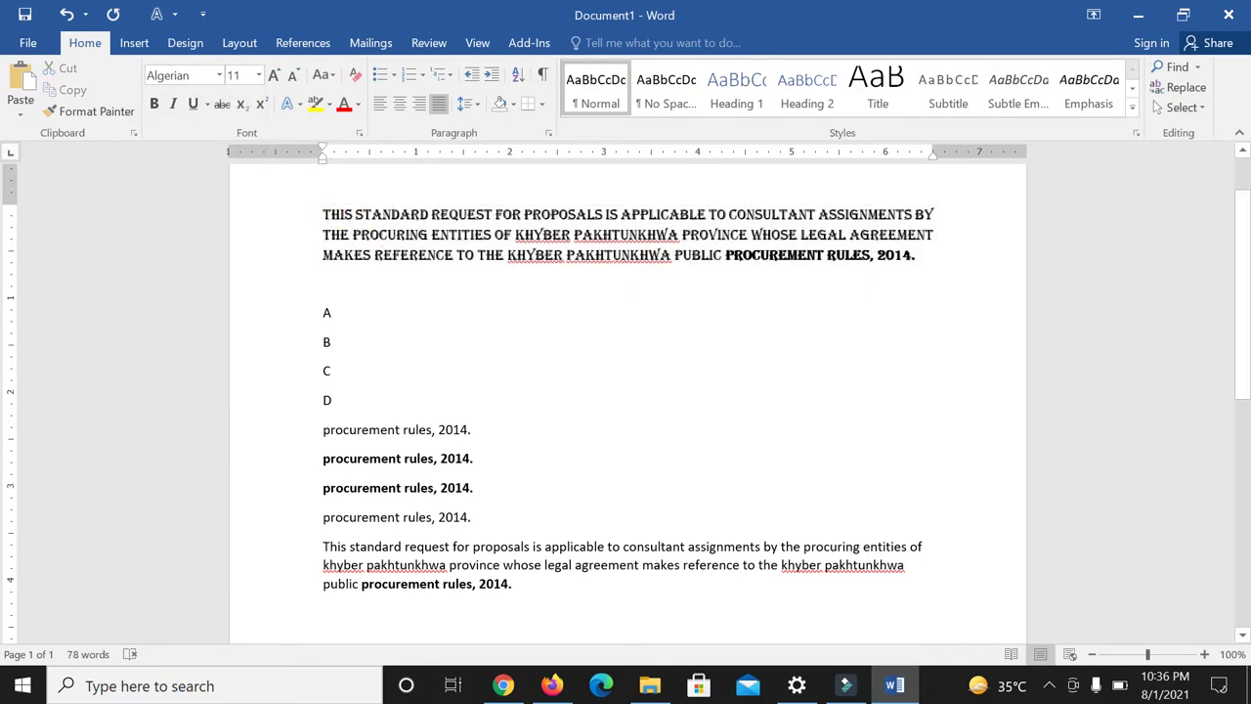
{"action": "left_click_drag", "start_coordinate": [322, 214], "coordinate": [906, 263]}
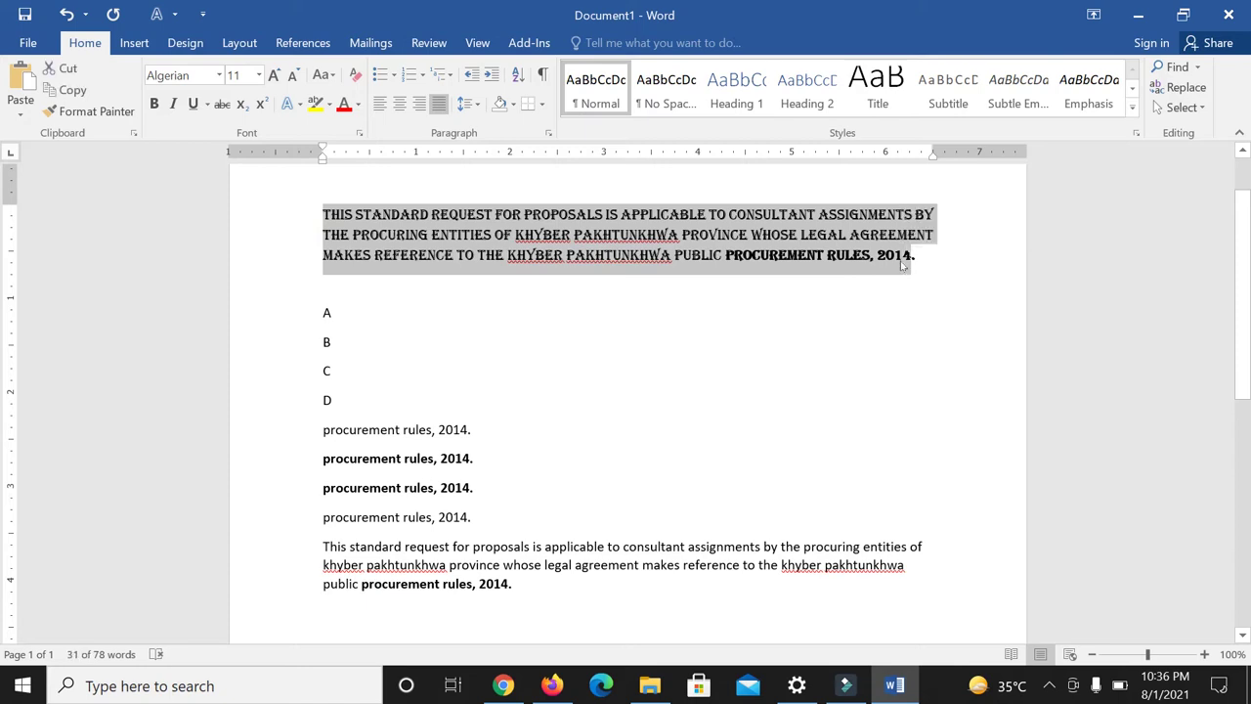
{"action": "left_click", "coordinate": [259, 76]}
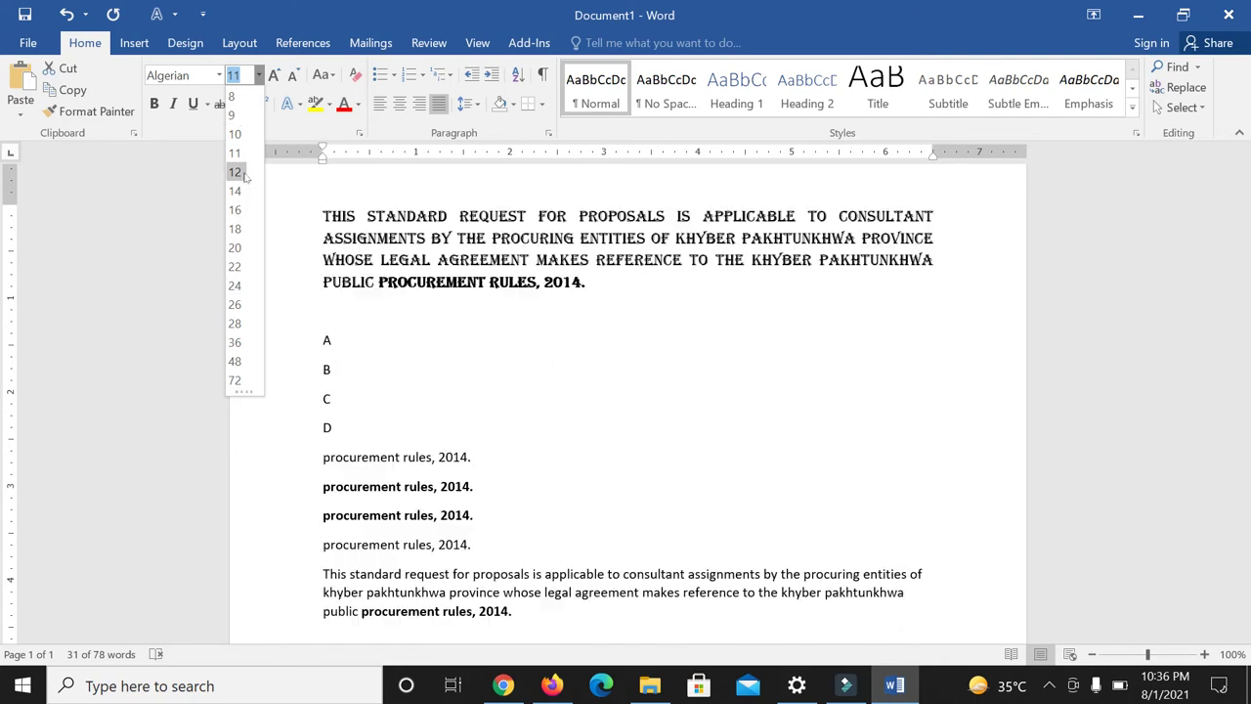
{"action": "left_click", "coordinate": [235, 152]}
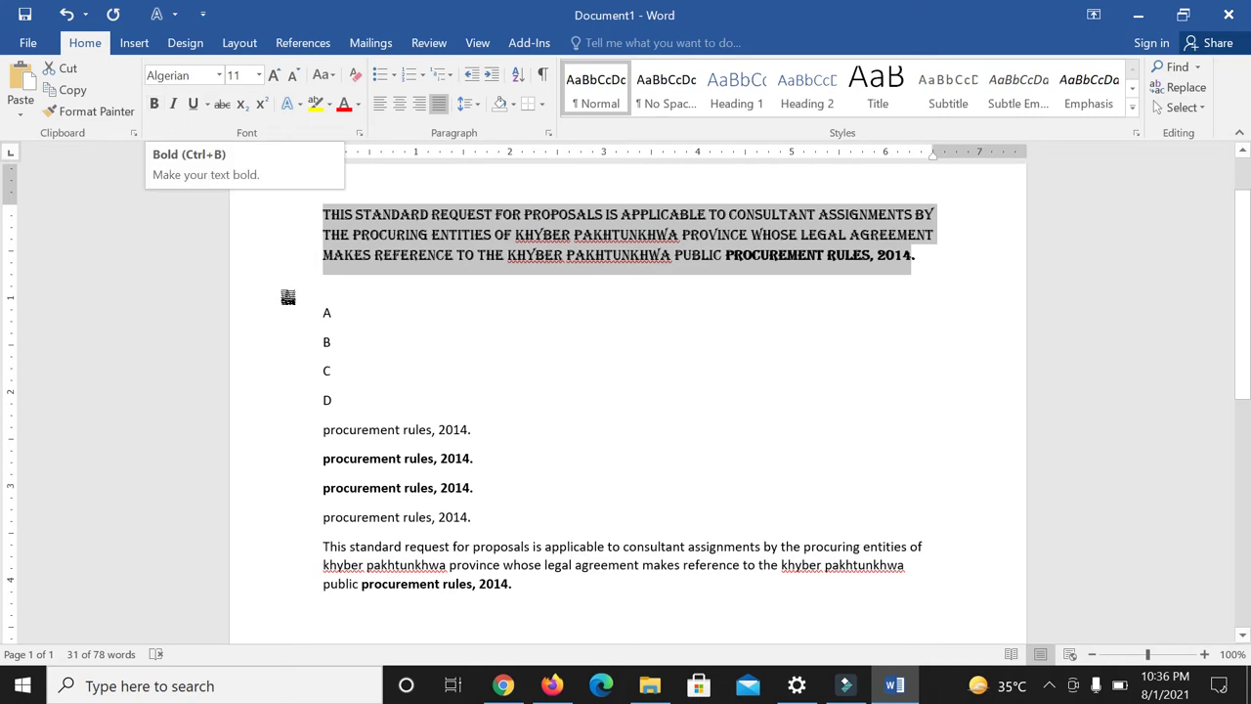
- Make all the selected text of the first paragraph bold, and turn its bold formatting off again
{"action": "left_click", "coordinate": [155, 104]}
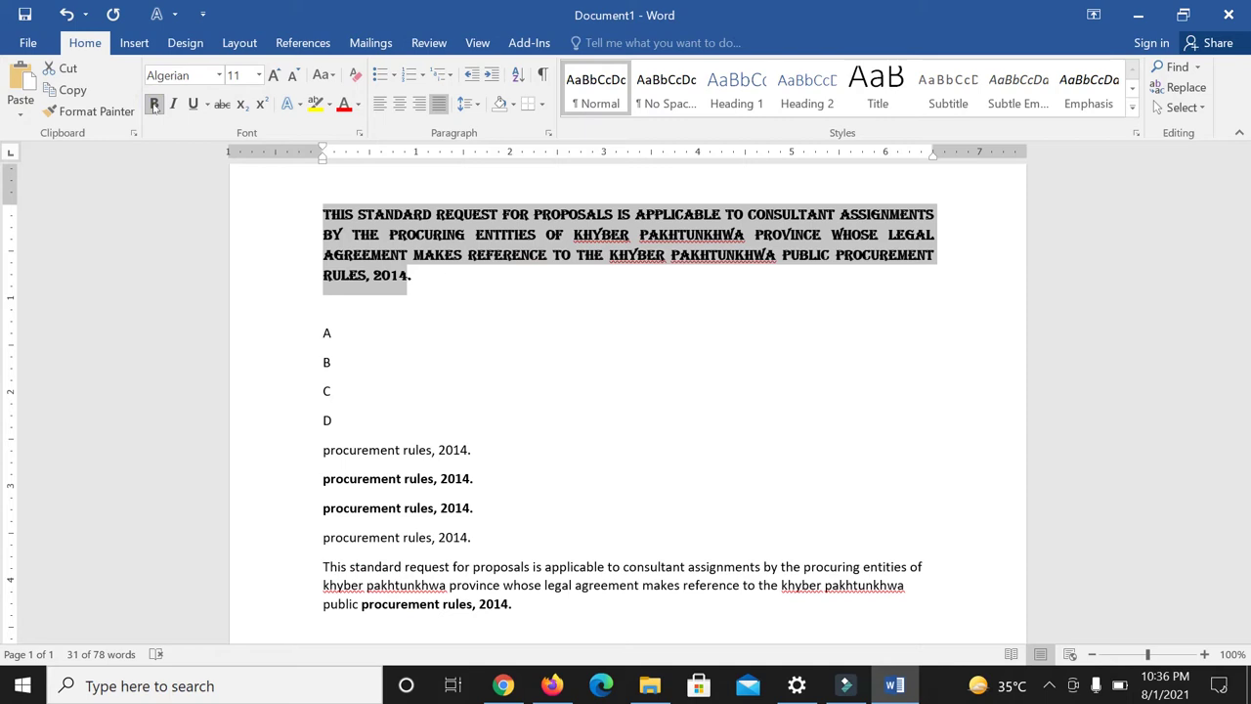
{"action": "left_click", "coordinate": [154, 104]}
- Make the "procurement rules, 2014." line directly below D bold and italic
{"action": "left_click_drag", "start_coordinate": [322, 430], "coordinate": [480, 430]}
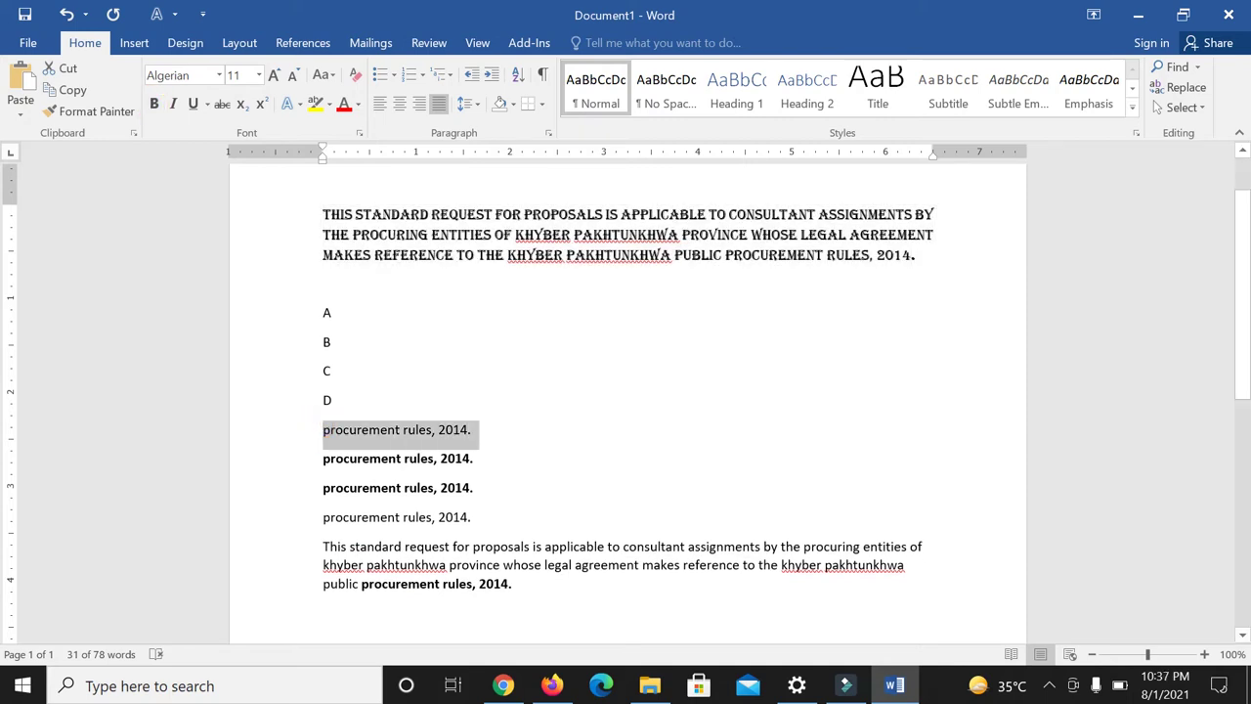
{"action": "left_click", "coordinate": [153, 104]}
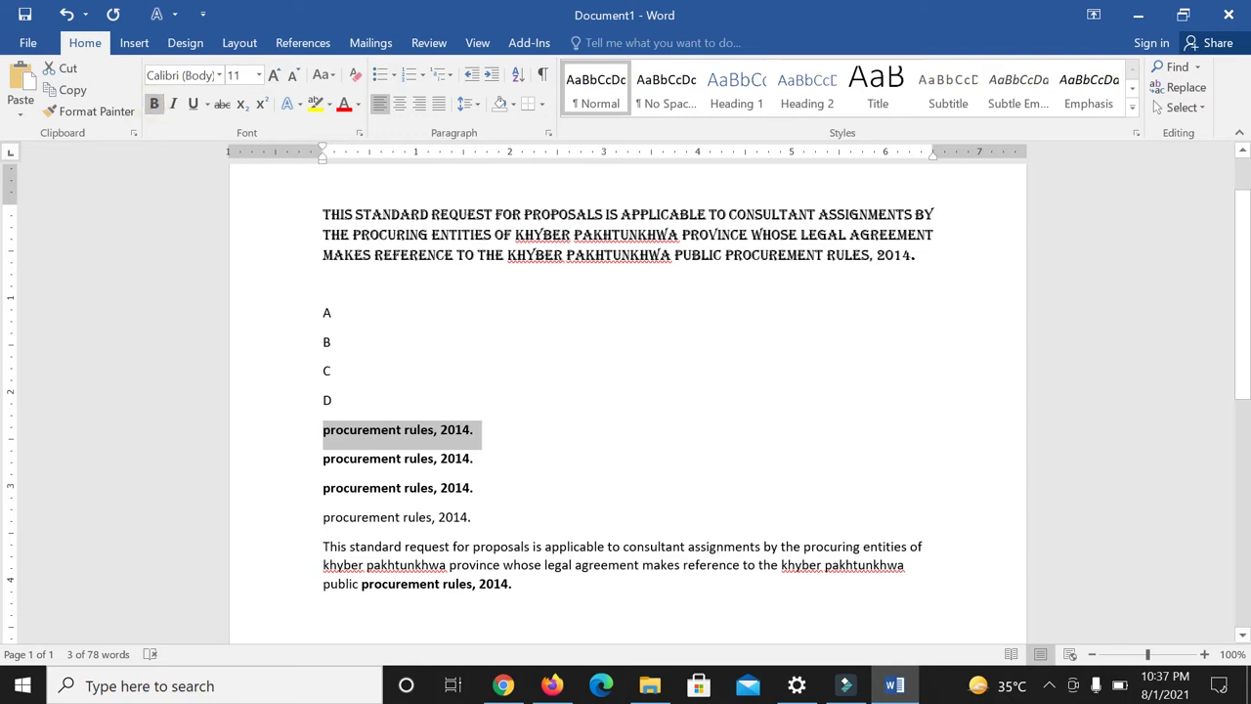
{"action": "left_click", "coordinate": [175, 105]}
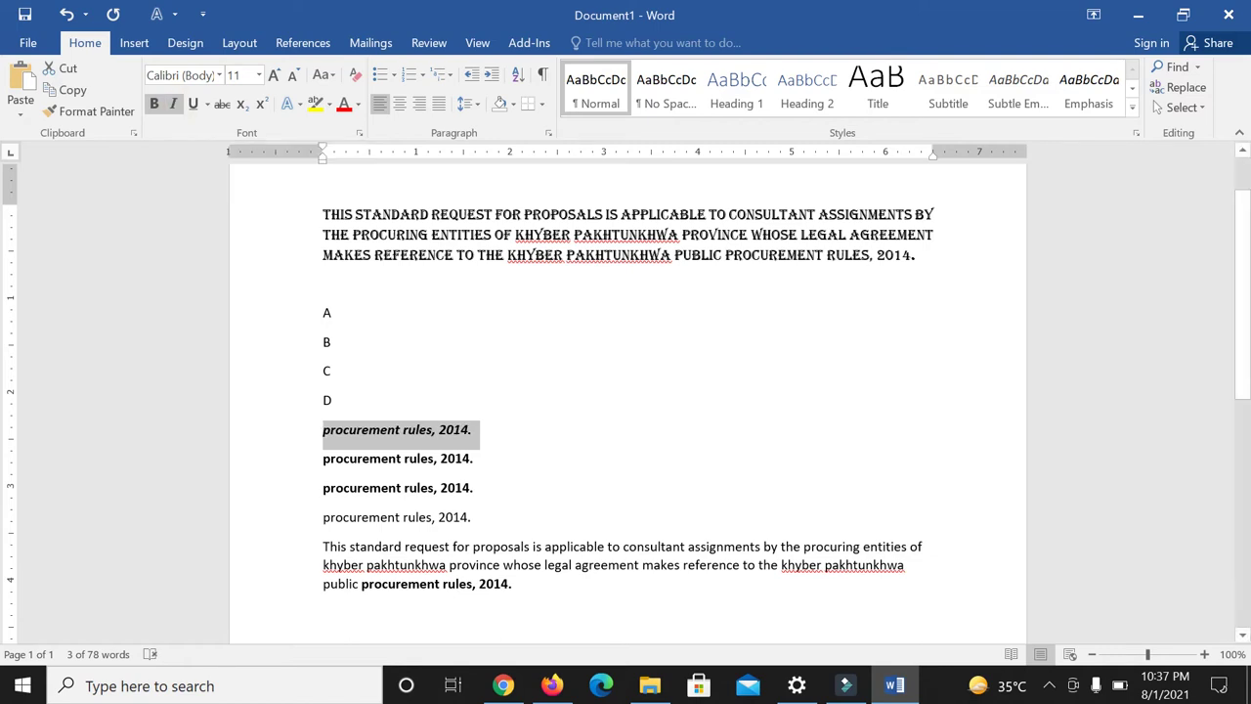
{"action": "left_click", "coordinate": [175, 103]}
{"action": "left_click", "coordinate": [175, 104]}
{"action": "left_click", "coordinate": [175, 104]}
{"action": "left_click", "coordinate": [175, 103]}
- Try italic formatting on the whole last paragraph and turn it off again
{"action": "left_click_drag", "start_coordinate": [318, 548], "coordinate": [521, 592]}
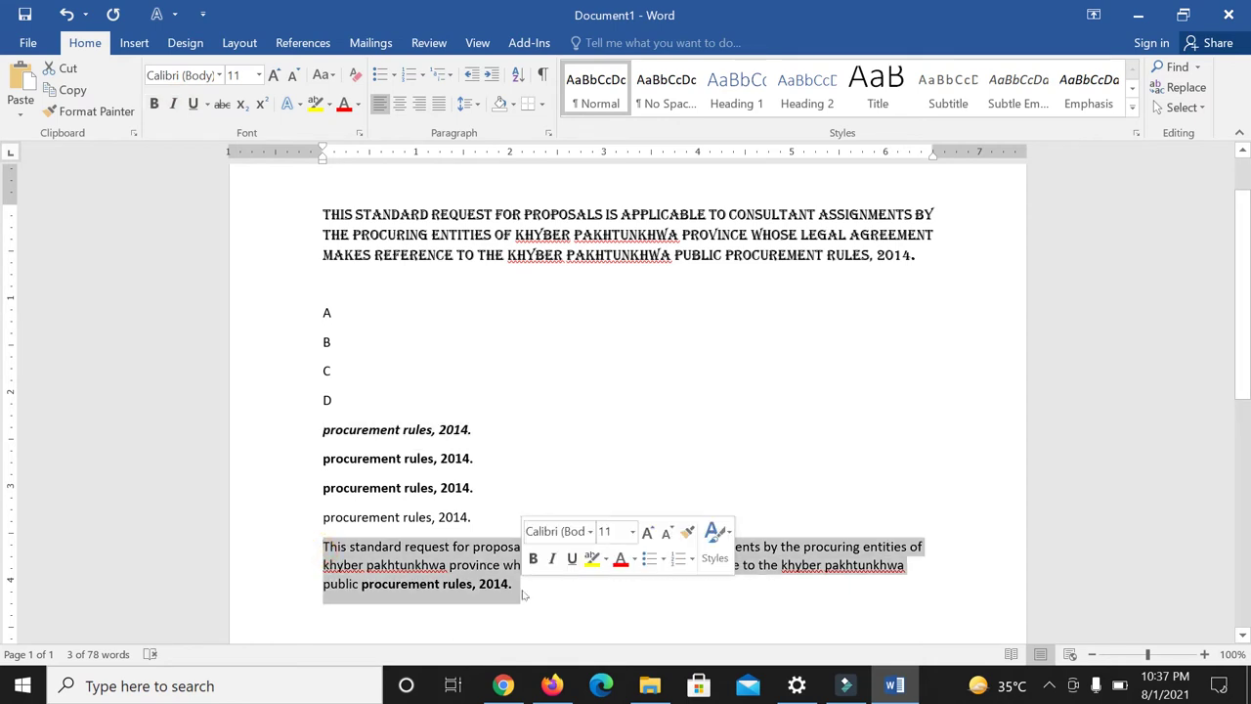
{"action": "left_click", "coordinate": [175, 103]}
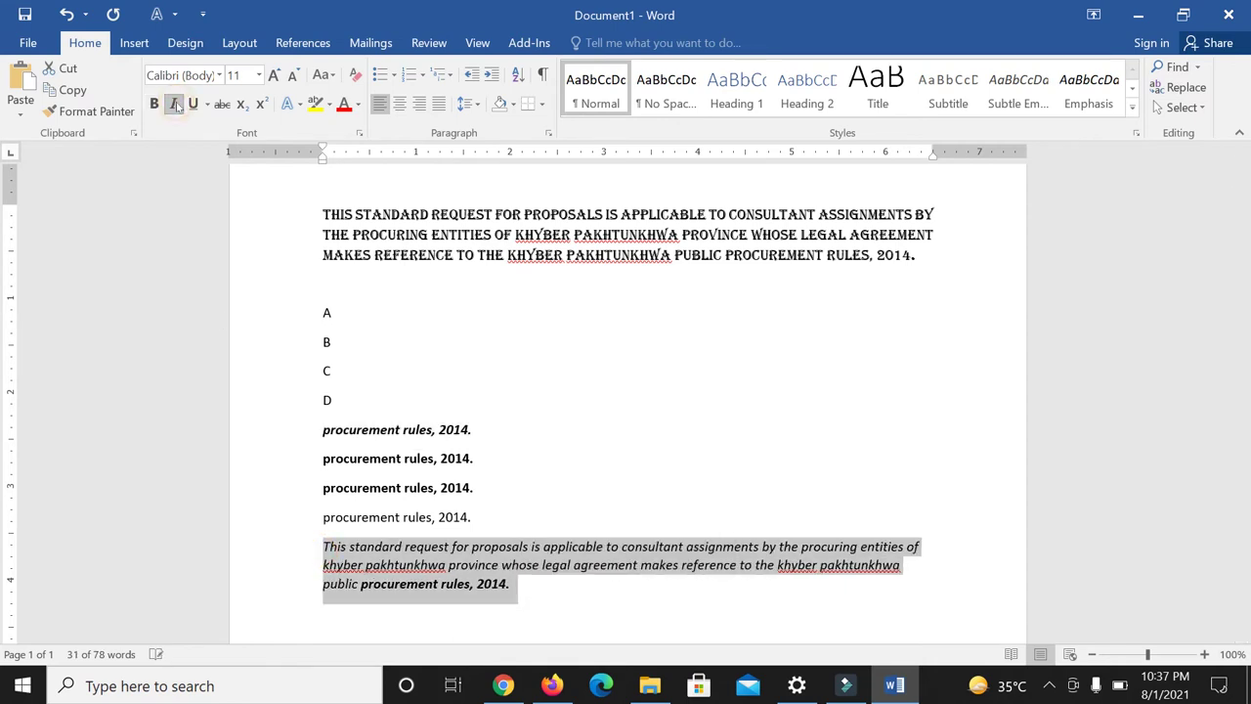
{"action": "left_click", "coordinate": [175, 104]}
{"action": "left_click", "coordinate": [175, 104]}
{"action": "left_click", "coordinate": [175, 103]}
{"action": "left_click", "coordinate": [175, 104]}
{"action": "left_click", "coordinate": [175, 104]}
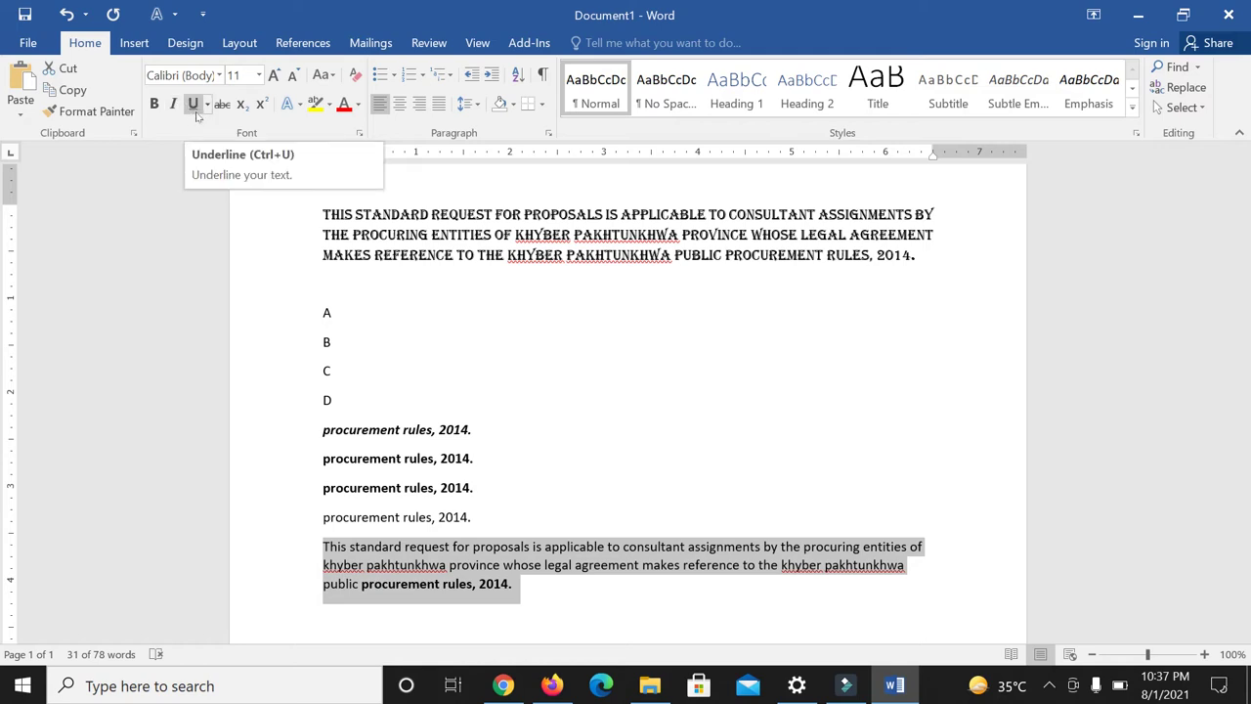
- Underline the whole last paragraph, and toggle strikethrough on and off for it
{"action": "left_click", "coordinate": [196, 105]}
{"action": "left_click", "coordinate": [196, 105]}
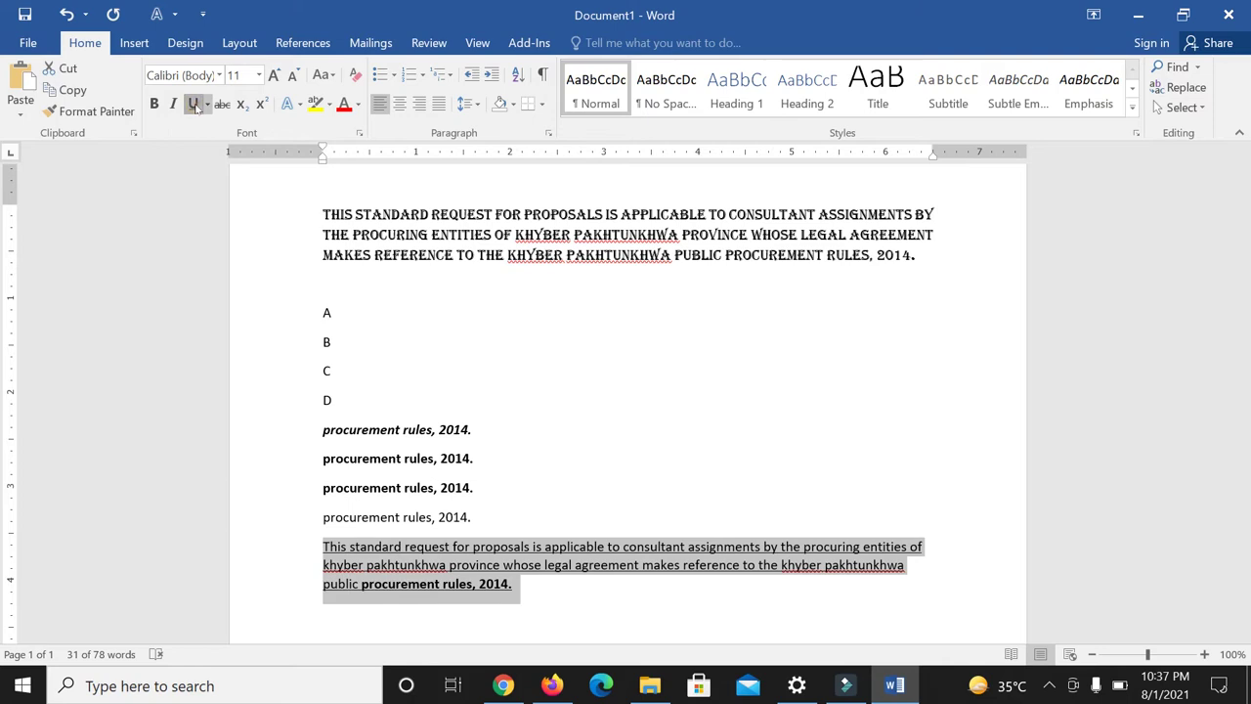
{"action": "left_click", "coordinate": [195, 105]}
{"action": "left_click", "coordinate": [195, 105]}
{"action": "left_click", "coordinate": [195, 105]}
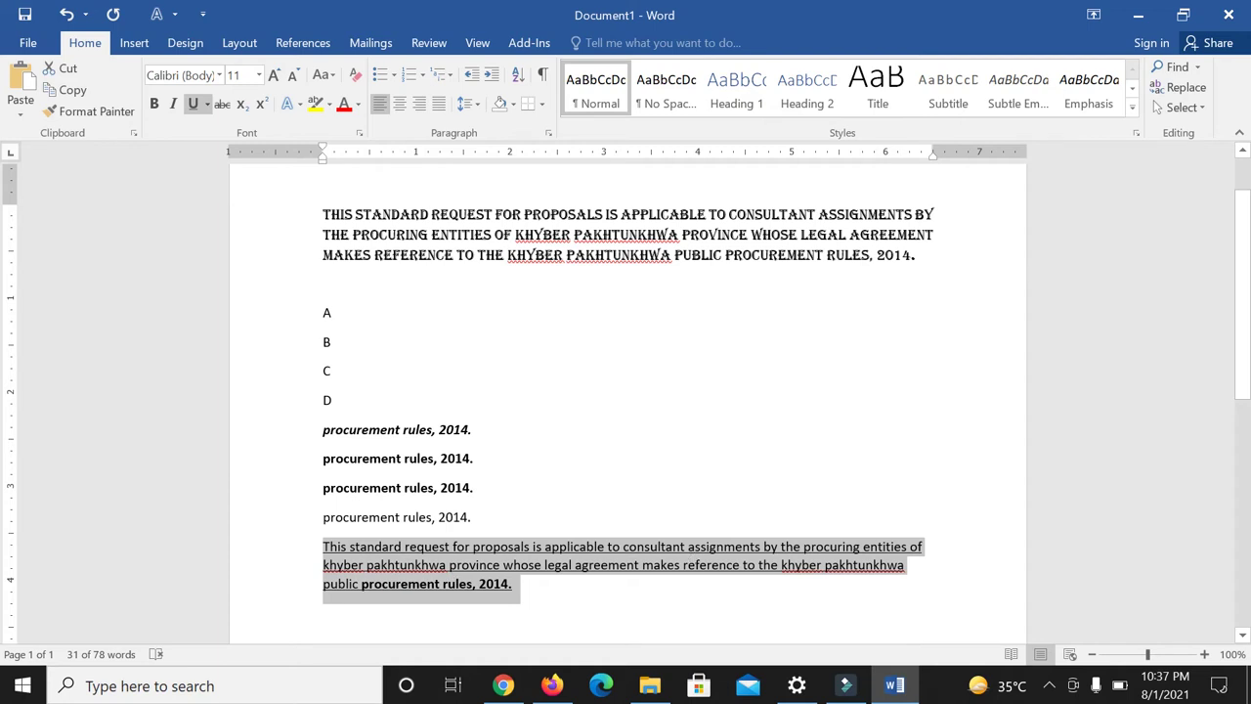
{"action": "left_click", "coordinate": [222, 104]}
{"action": "left_click", "coordinate": [222, 105]}
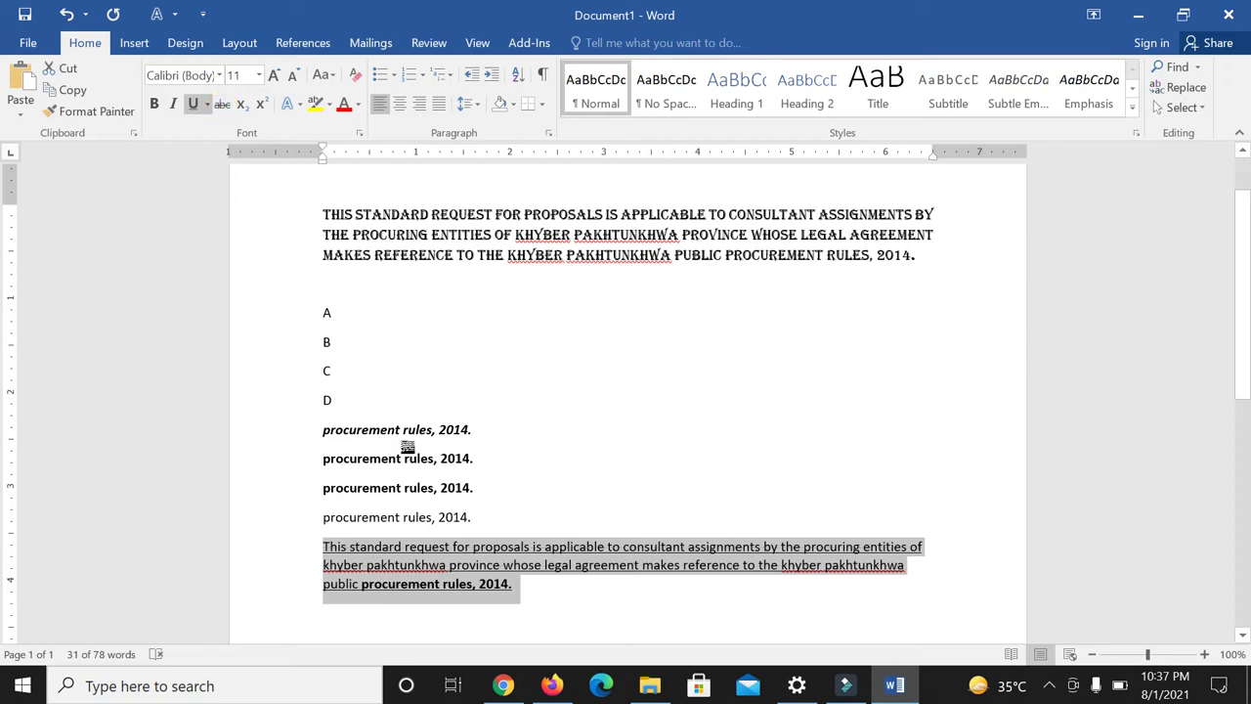
- Apply strikethrough to the bold italic "procurement rules, 2014." line below D
{"action": "left_click_drag", "start_coordinate": [322, 429], "coordinate": [489, 427]}
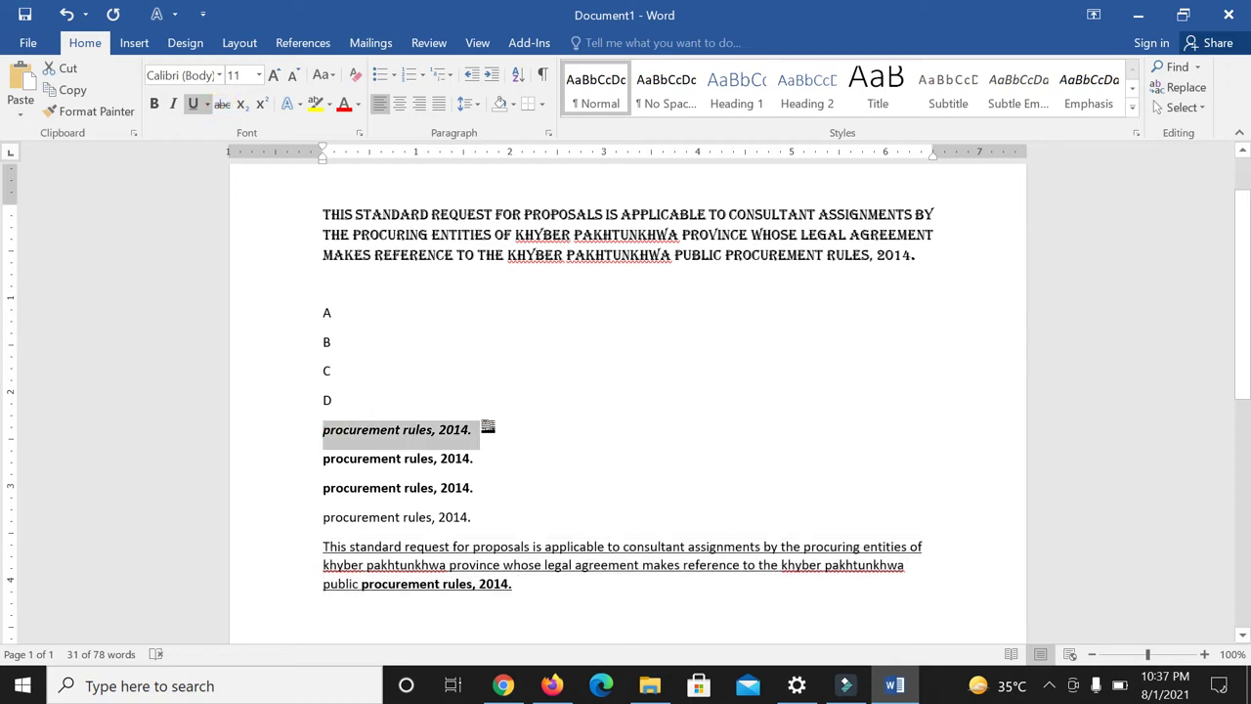
{"action": "left_click", "coordinate": [222, 104]}
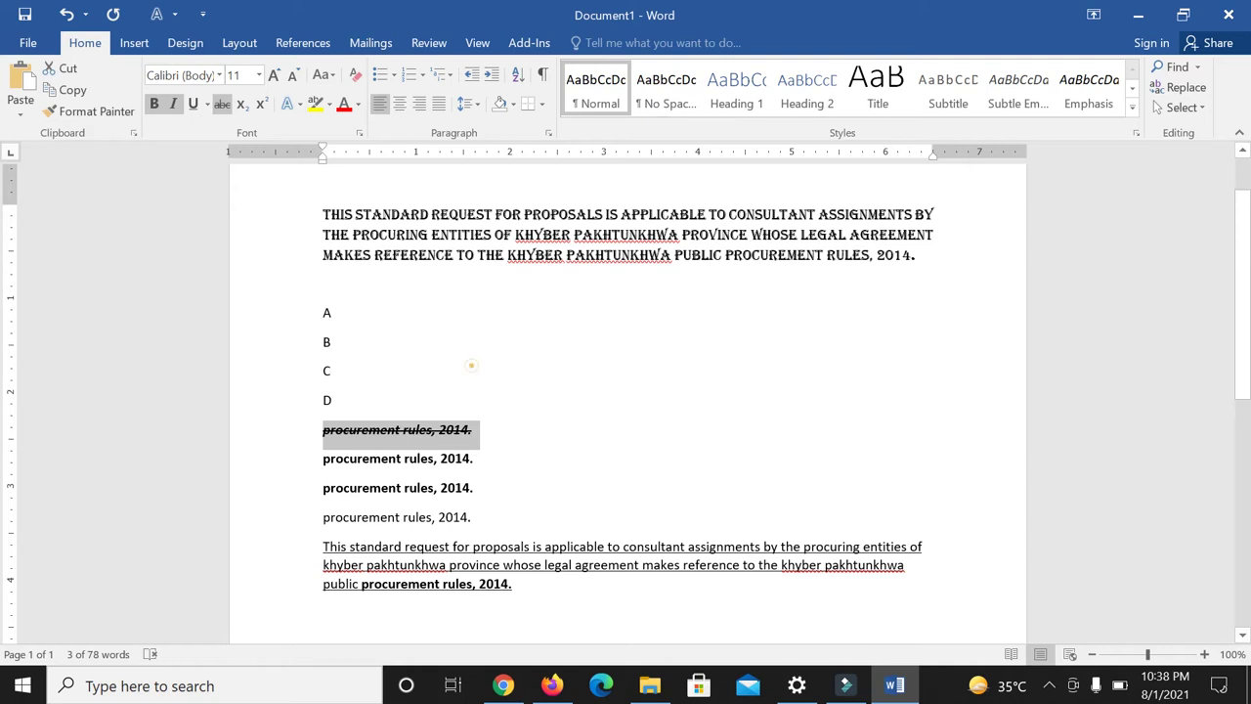
{"action": "right_click", "coordinate": [476, 364]}
{"action": "left_click", "coordinate": [764, 348]}
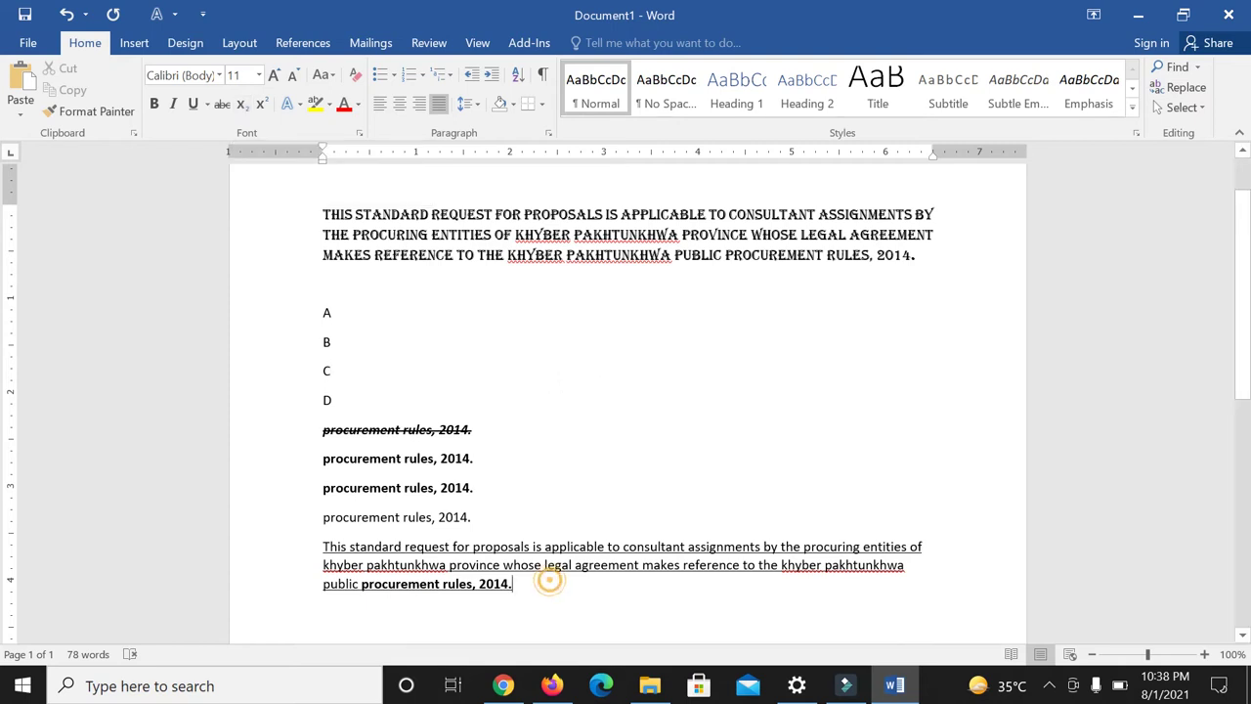
- Add the letter "x" on a new line at the document's end and remove its underline
{"action": "left_click", "coordinate": [550, 582]}
{"action": "key", "text": "Return"}
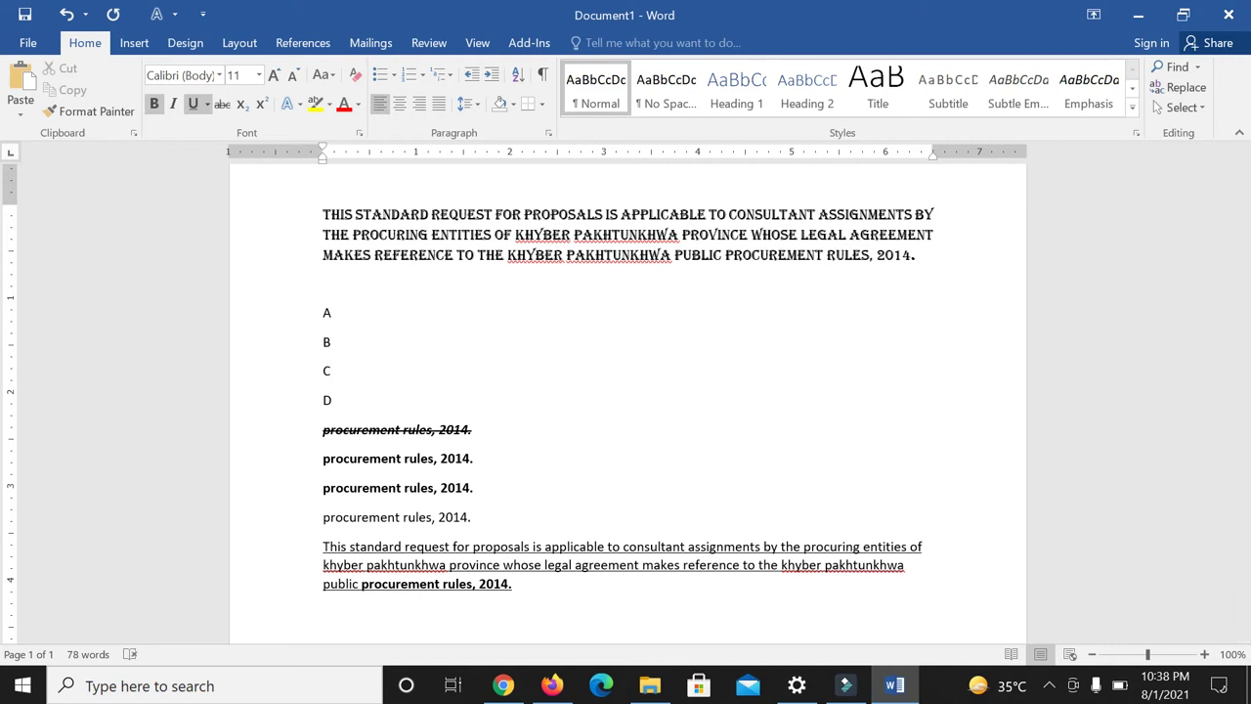
{"action": "type", "text": "x"}
{"action": "double_click", "coordinate": [327, 613]}
{"action": "left_click", "coordinate": [194, 104]}
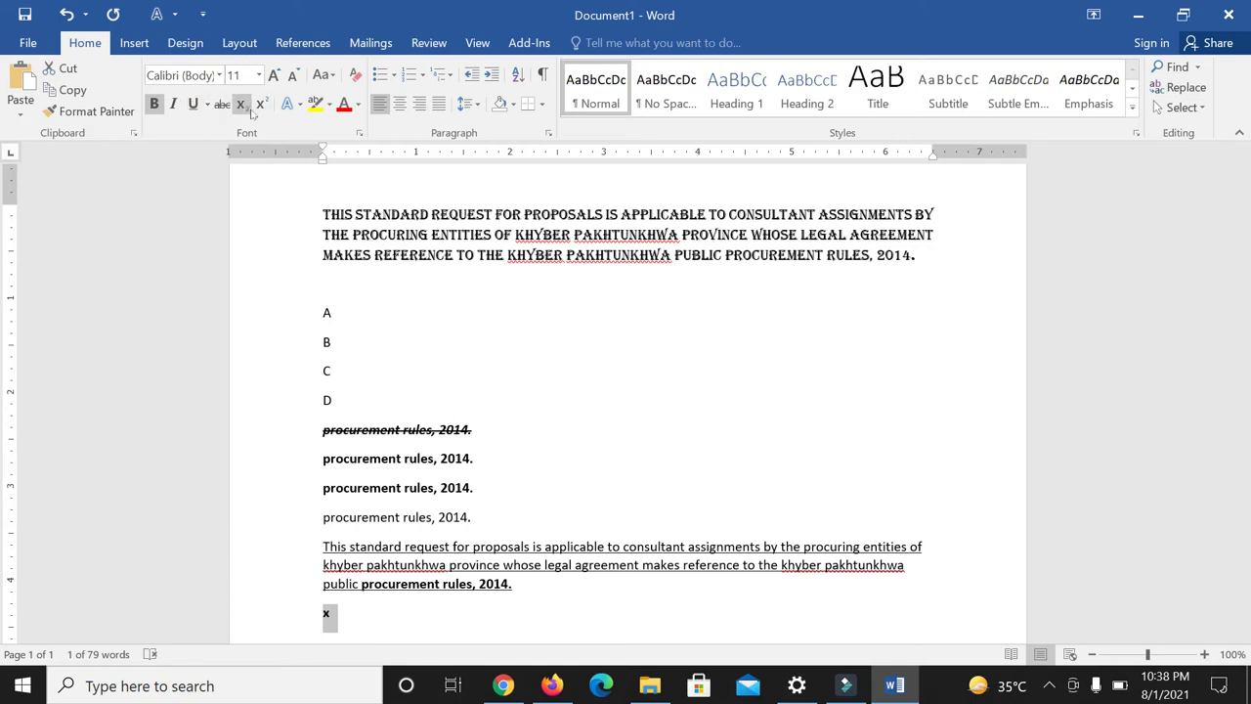
- Undo the subscript tried on the last line's letter and enter "X2" on that line
{"action": "left_click", "coordinate": [244, 111]}
{"action": "key", "text": "ctrl+z"}
{"action": "type", "text": "x"}
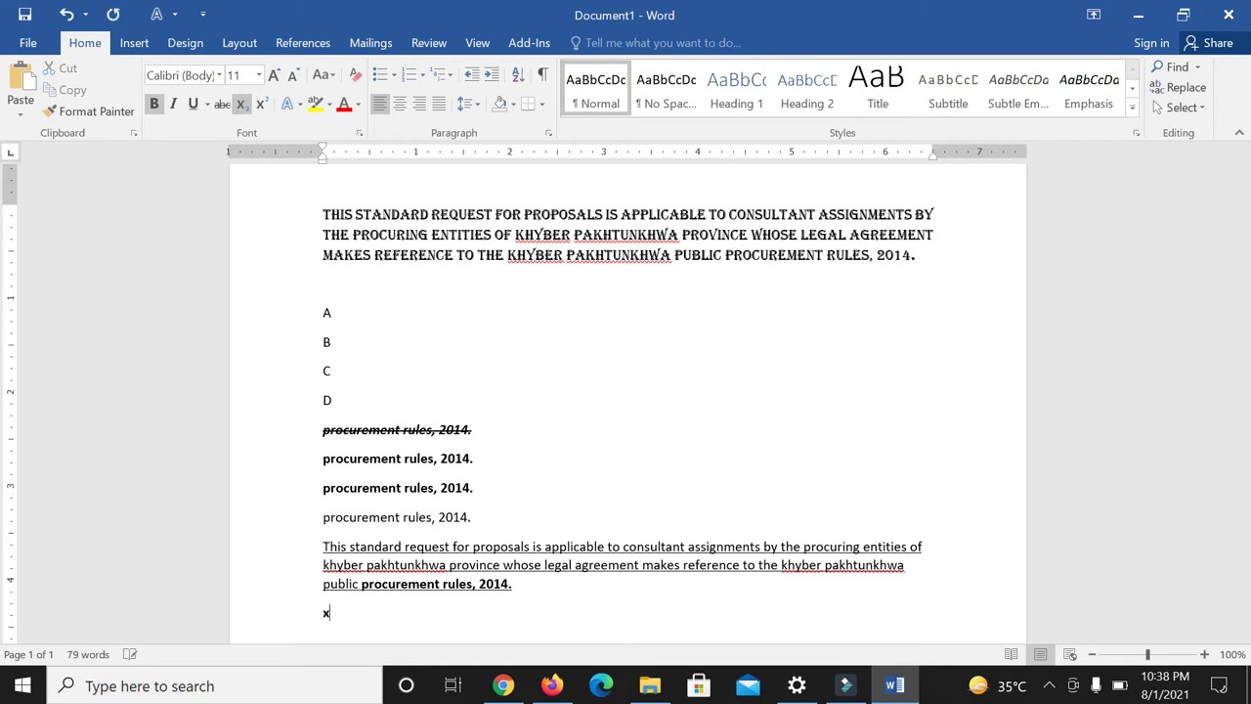
{"action": "type", "text": "2"}
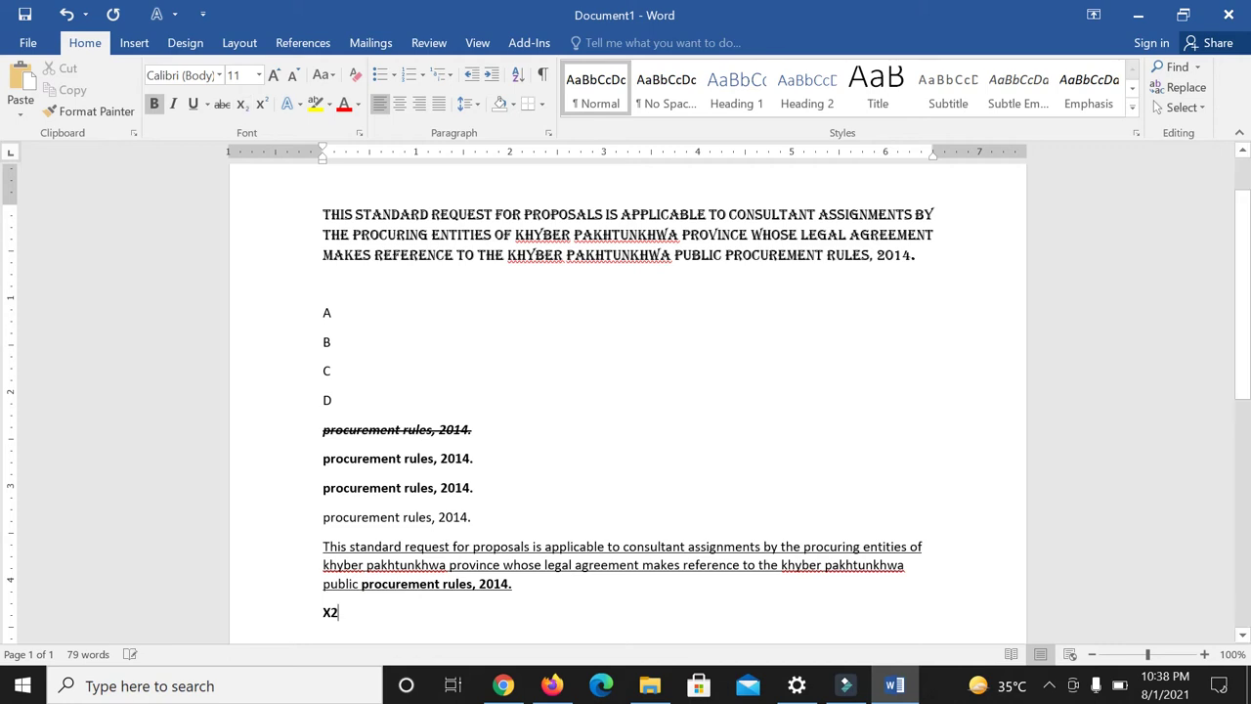
- Make the 2 in "X2" on the document's last line subscript
{"action": "left_click_drag", "start_coordinate": [340, 615], "coordinate": [333, 617]}
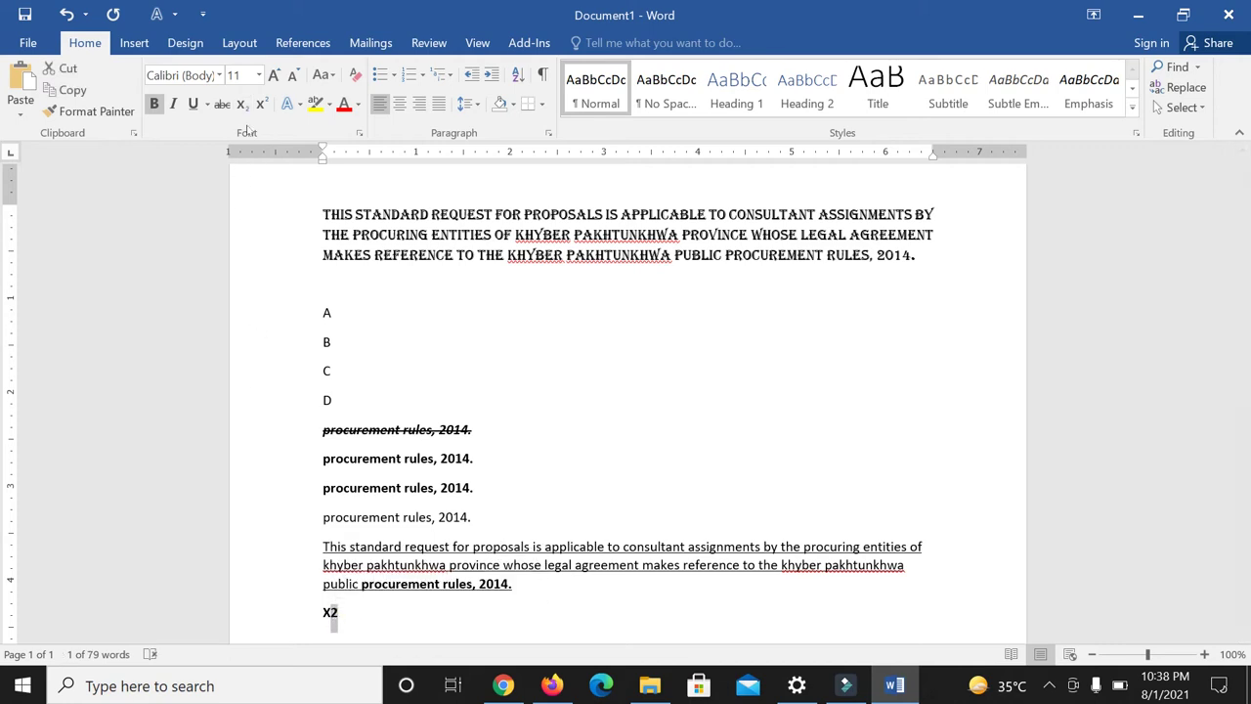
{"action": "left_click", "coordinate": [241, 104]}
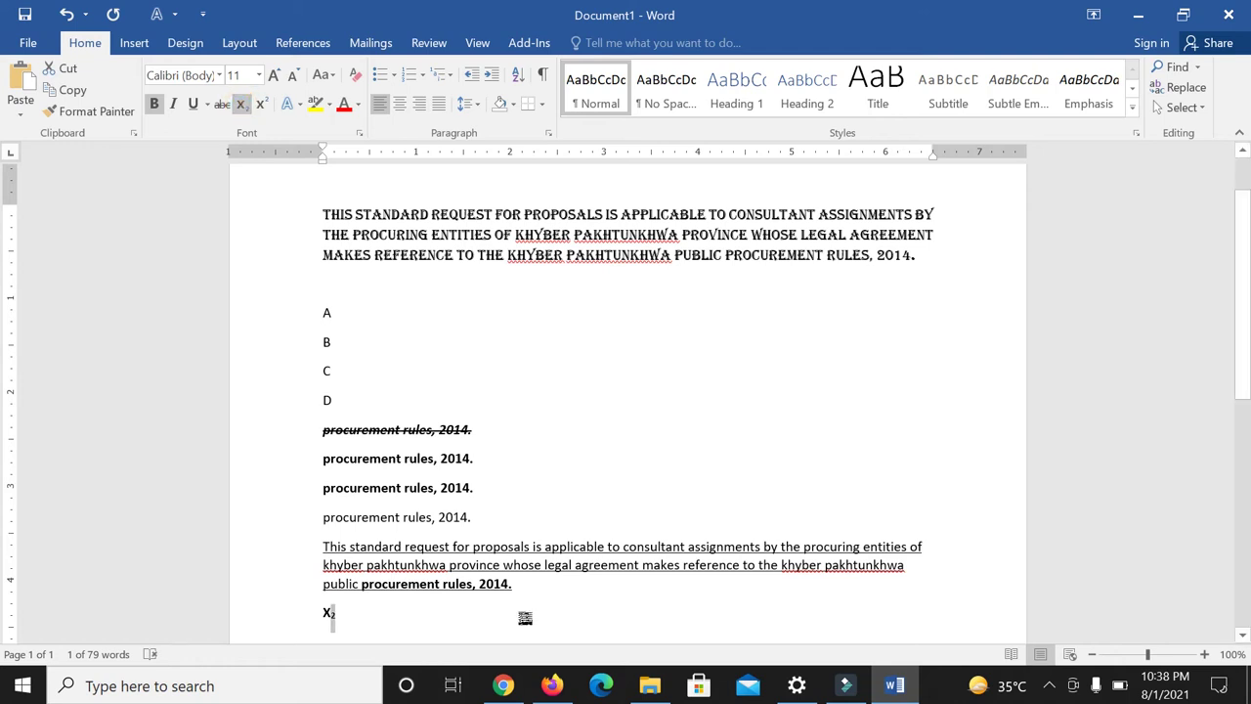
{"action": "left_click", "coordinate": [394, 621]}
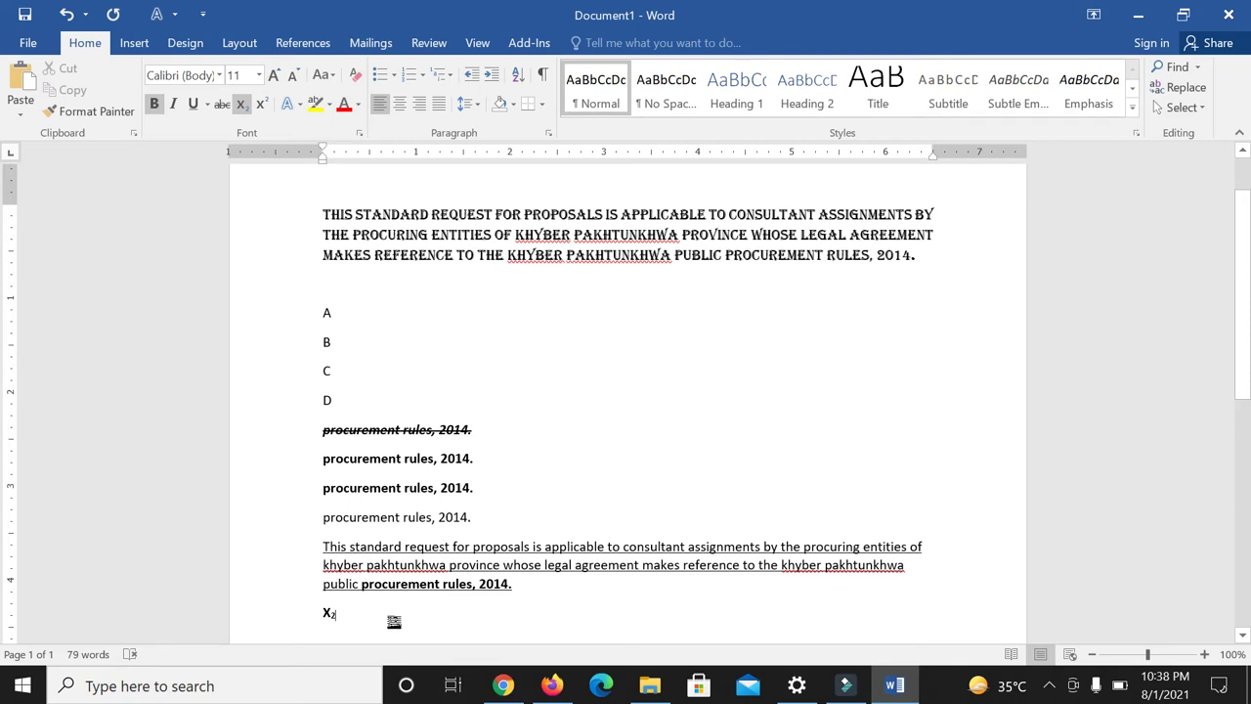
- Turn subscript off and add "y2" in normal text after the X with subscript 2 on the last line
{"action": "left_click", "coordinate": [1205, 655]}
{"action": "left_click", "coordinate": [1204, 655]}
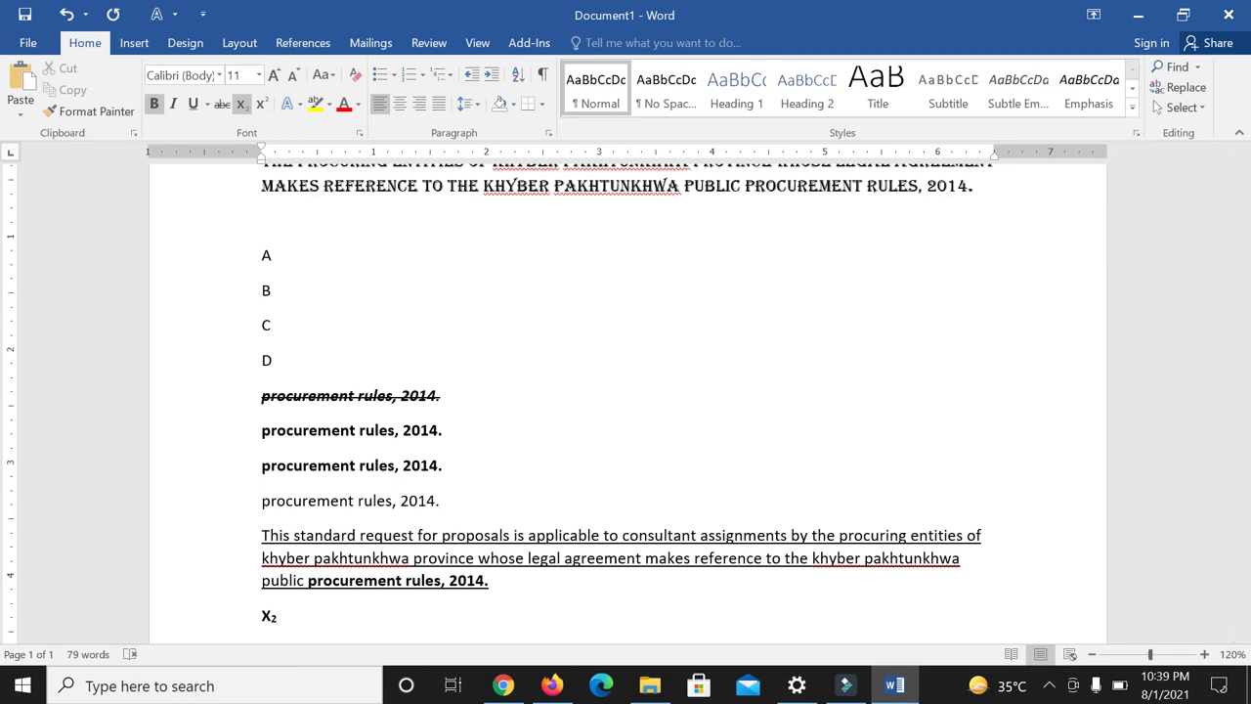
{"action": "type", "text": "y"}
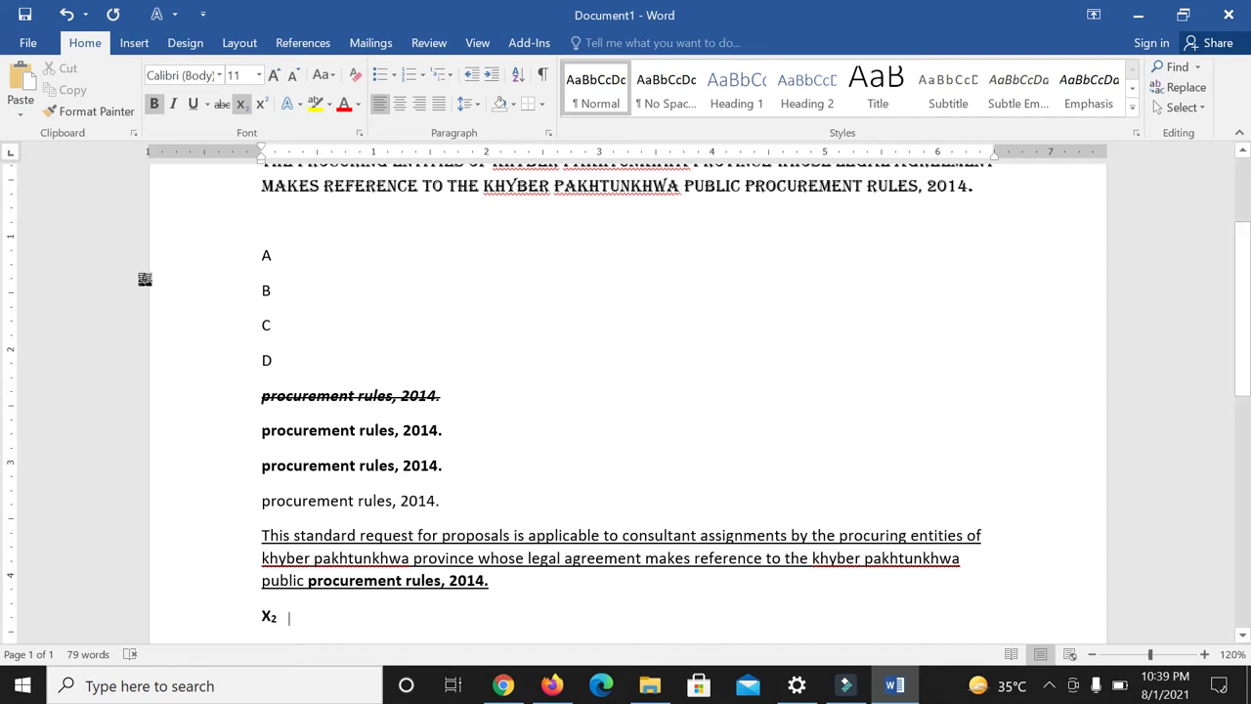
{"action": "left_click", "coordinate": [240, 106]}
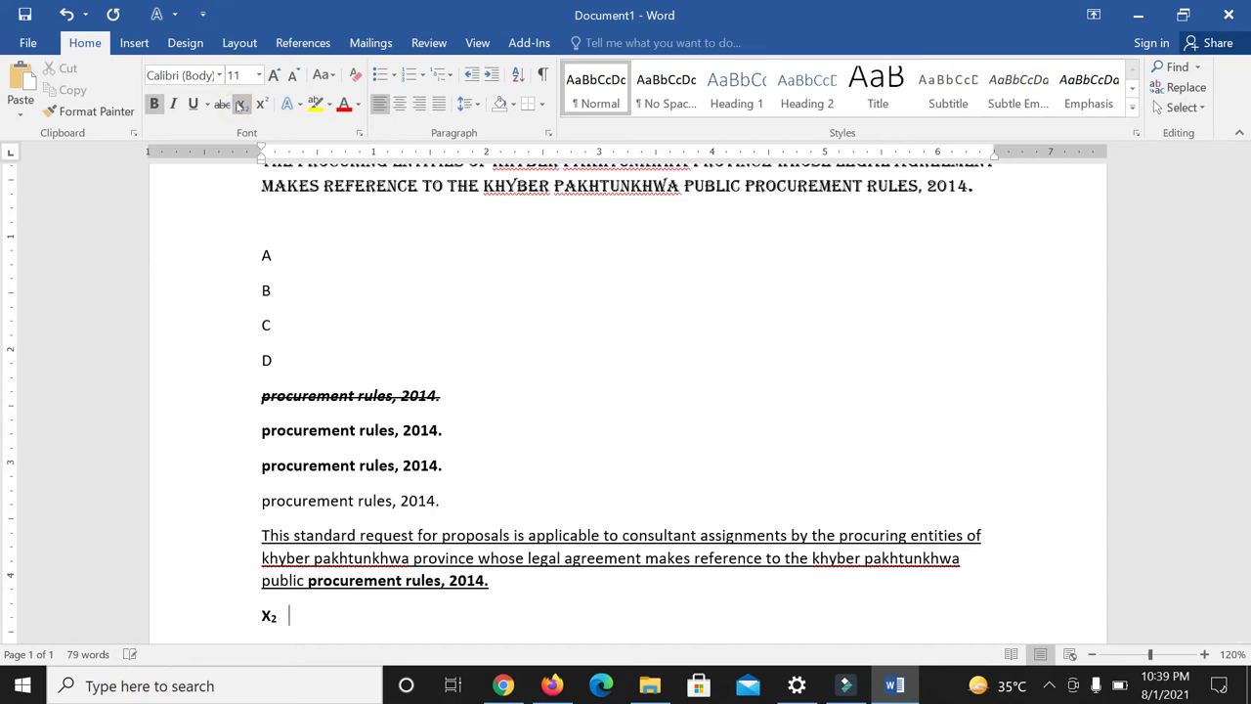
{"action": "type", "text": "y"}
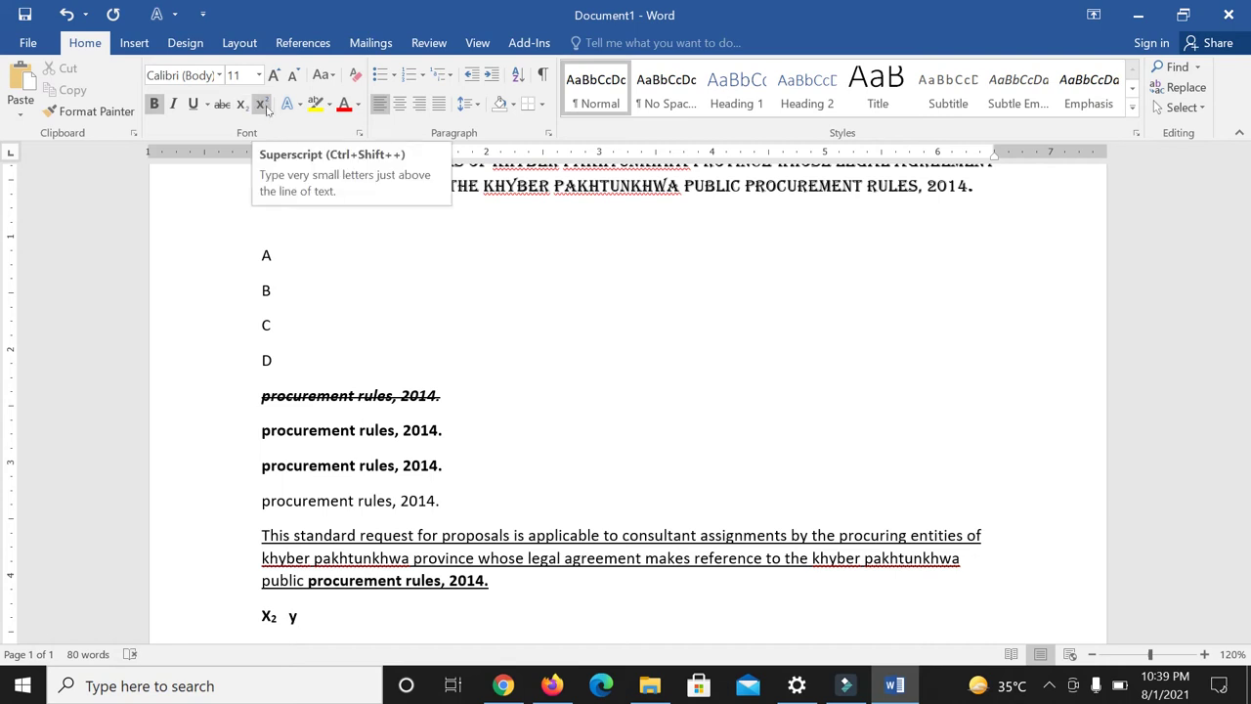
{"action": "type", "text": "2"}
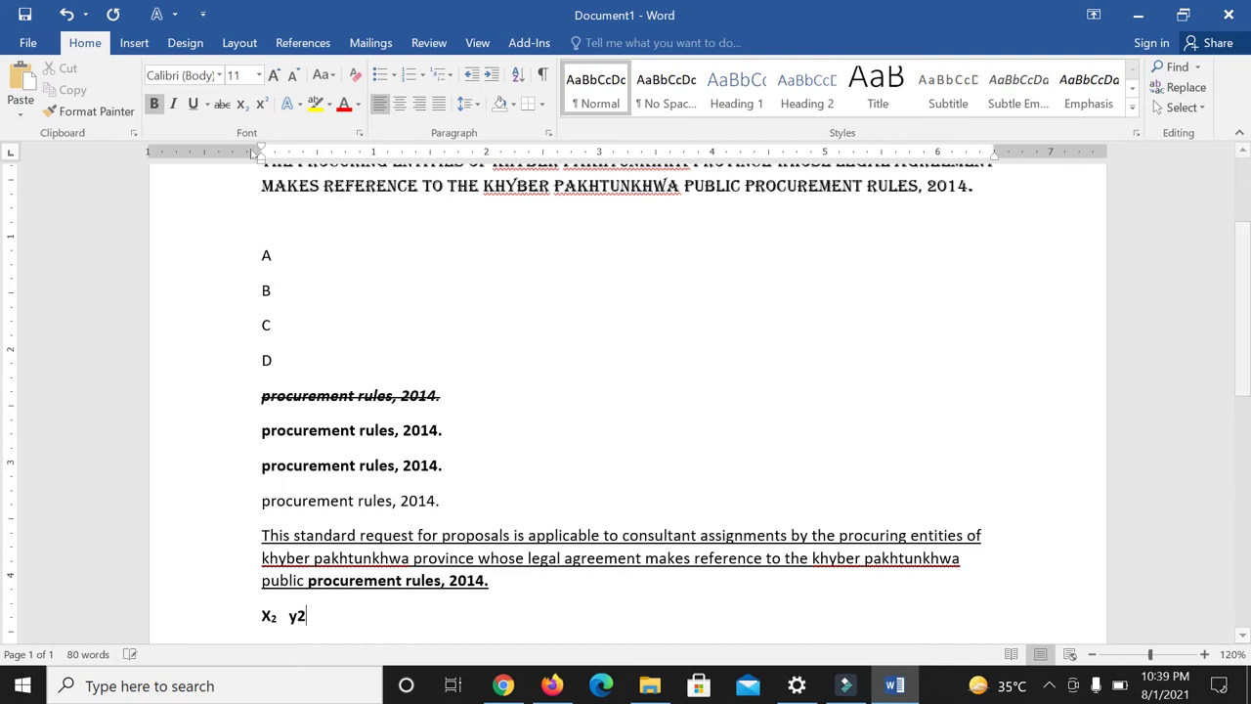
- Make the 2 in "y2" on the last line superscript
{"action": "left_click", "coordinate": [259, 108]}
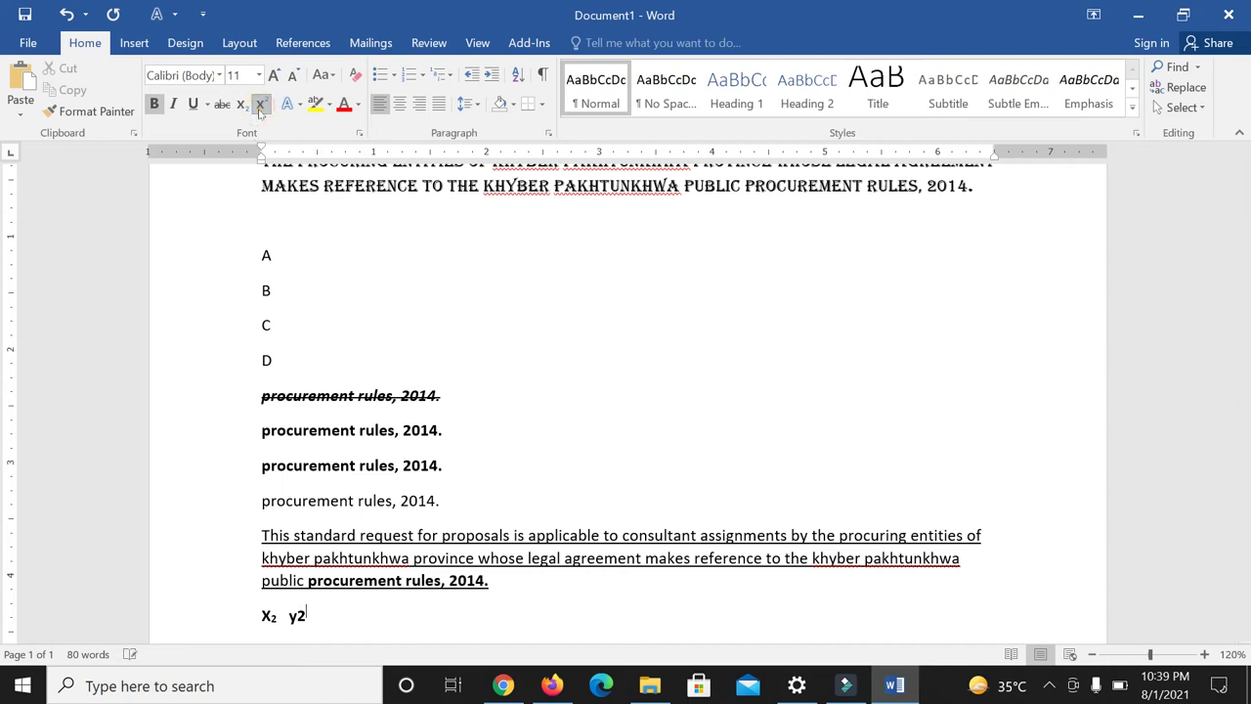
{"action": "key", "text": "ctrl+z"}
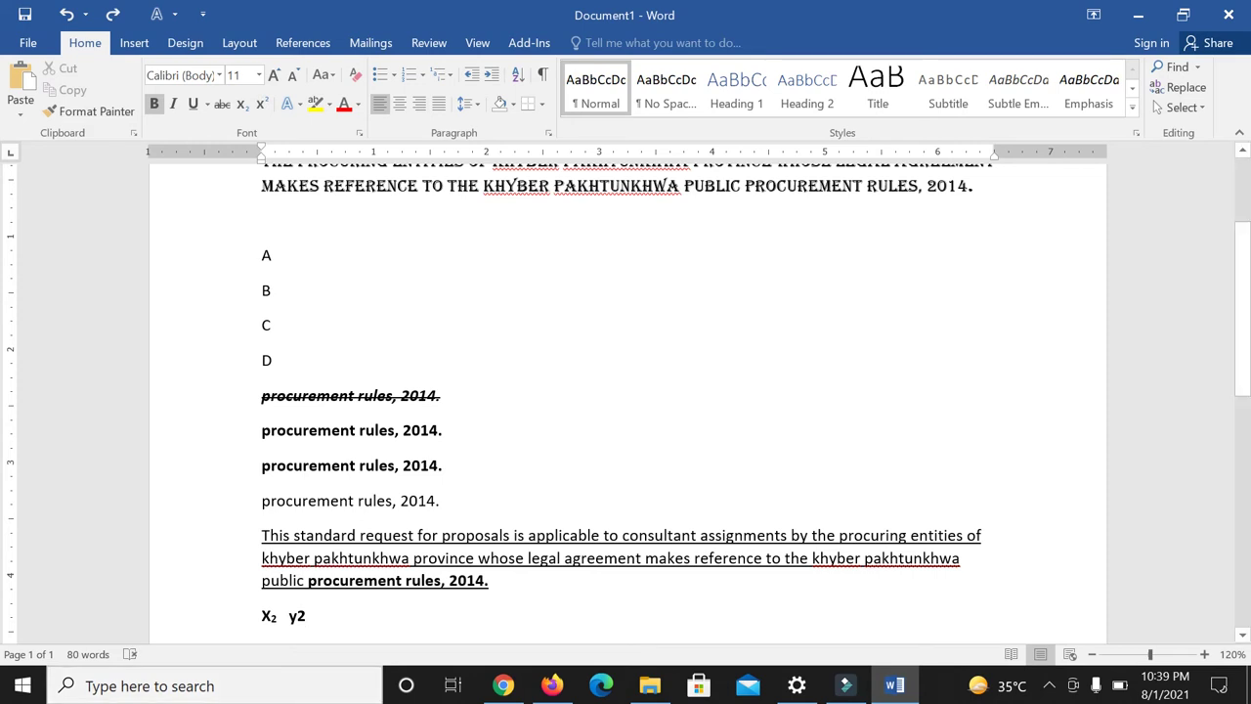
{"action": "left_click_drag", "start_coordinate": [296, 613], "coordinate": [307, 614]}
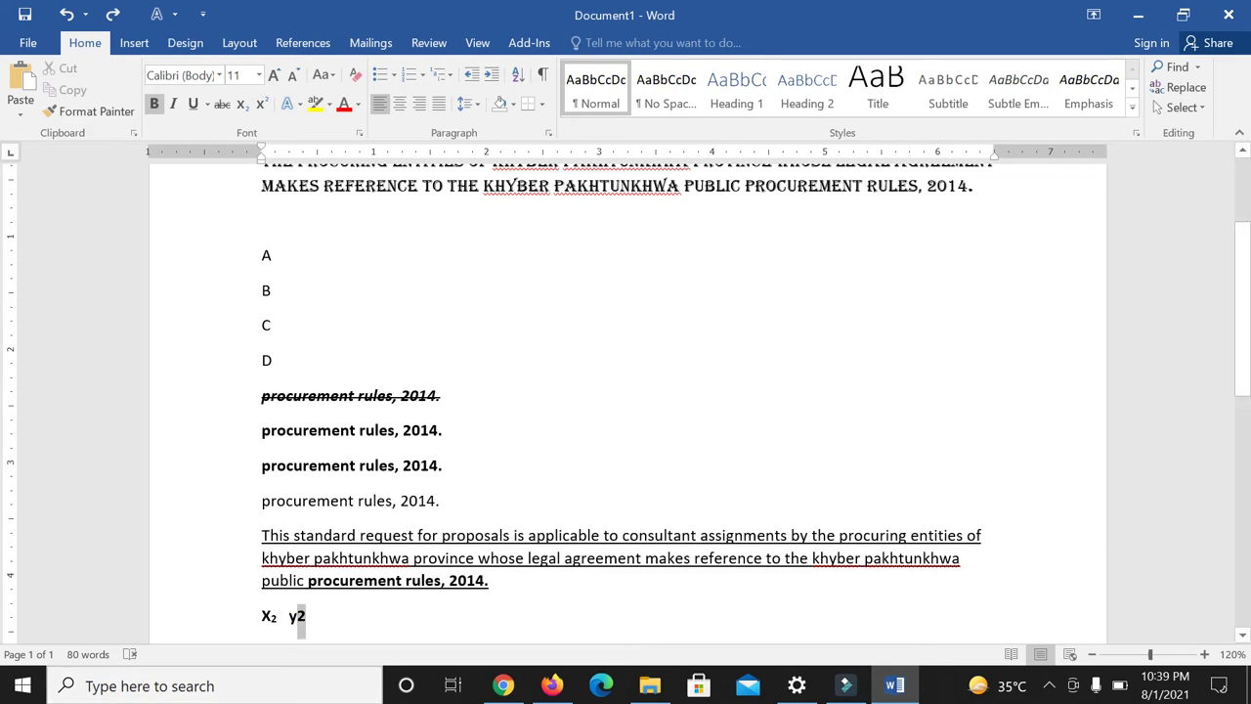
{"action": "left_click", "coordinate": [260, 103]}
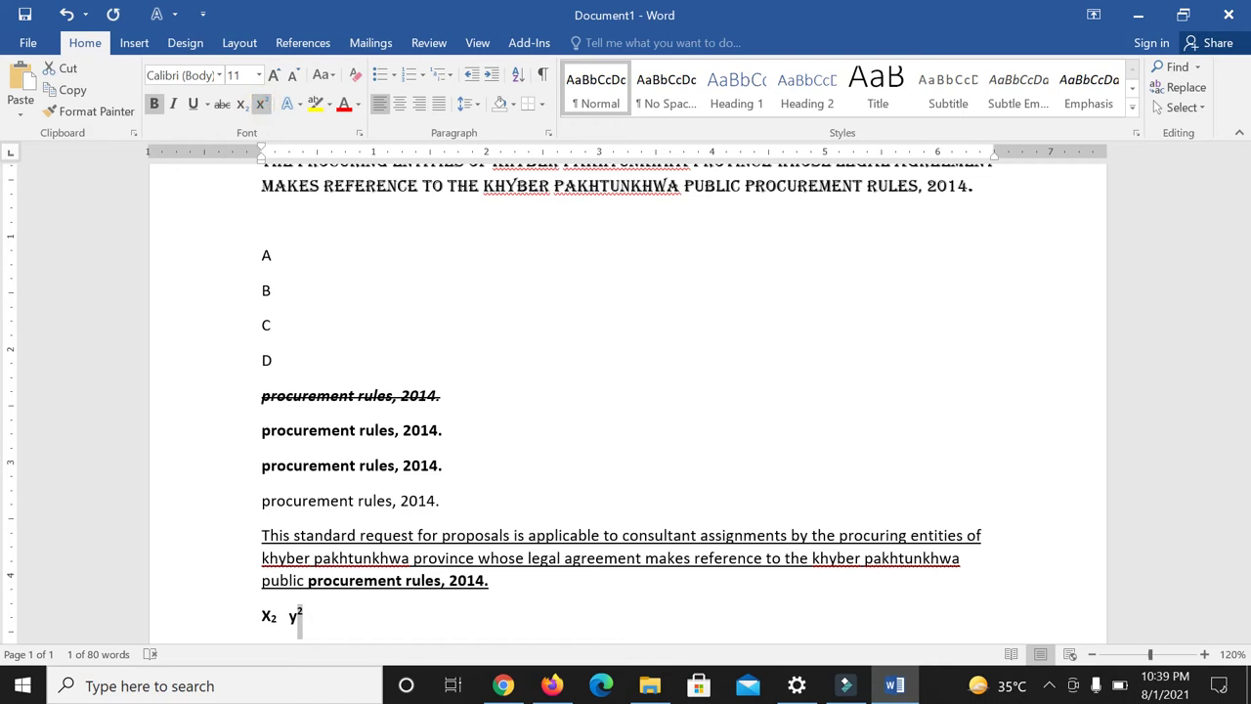
{"action": "left_click", "coordinate": [307, 620]}
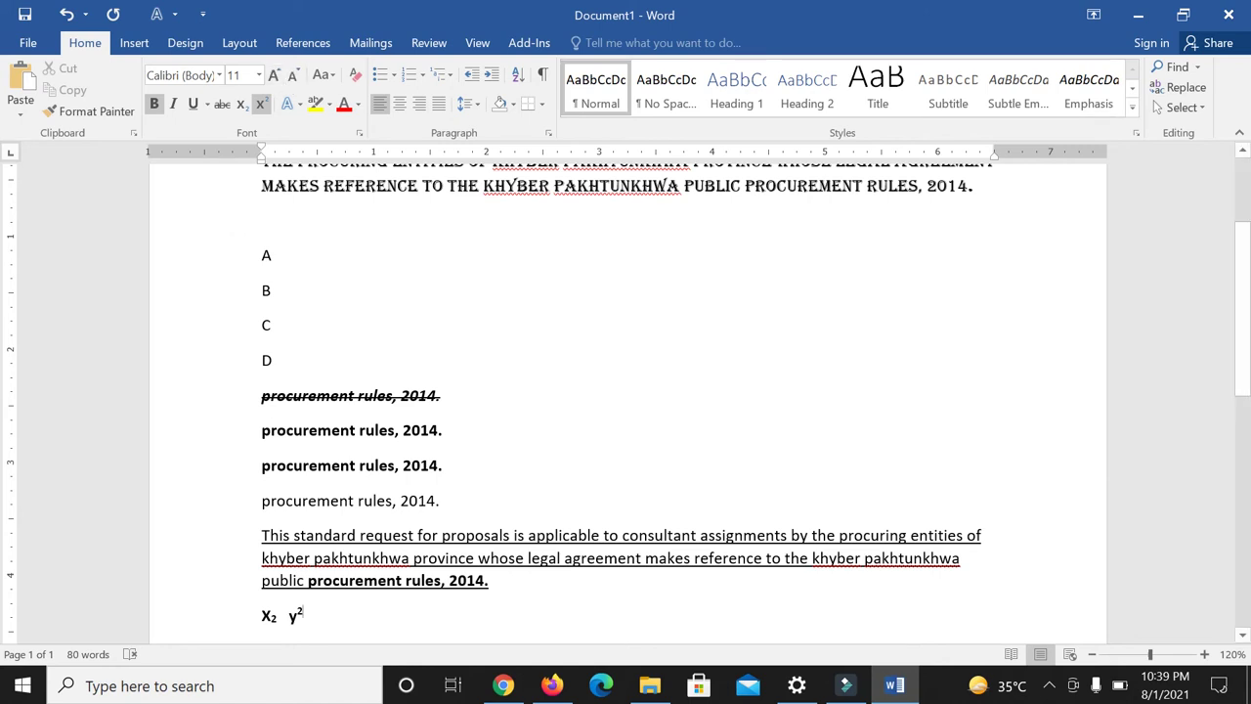
- Increase the font size of the bold "procurement rules, 2014." line below the struck-through one in increments, and decrease it back to 11
{"action": "left_click_drag", "start_coordinate": [253, 434], "coordinate": [453, 436]}
{"action": "left_click", "coordinate": [275, 77]}
{"action": "left_click", "coordinate": [276, 77]}
{"action": "left_click", "coordinate": [275, 77]}
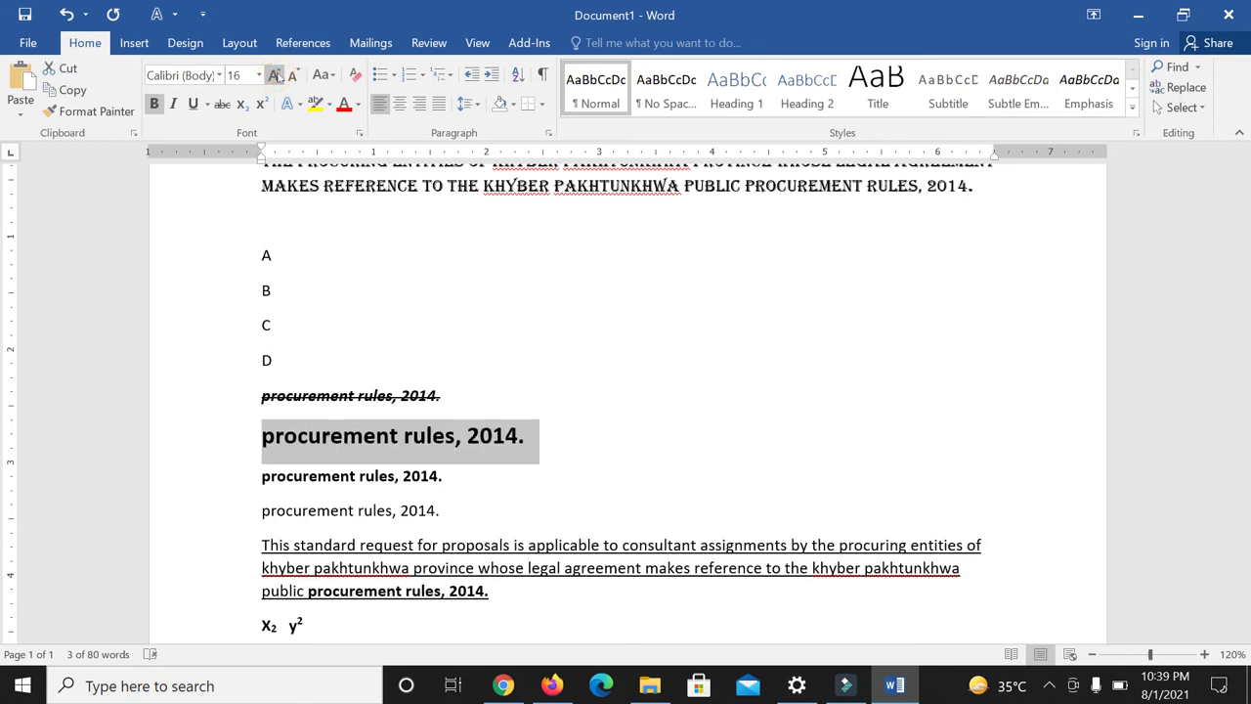
{"action": "left_click", "coordinate": [279, 77]}
{"action": "left_click", "coordinate": [298, 77]}
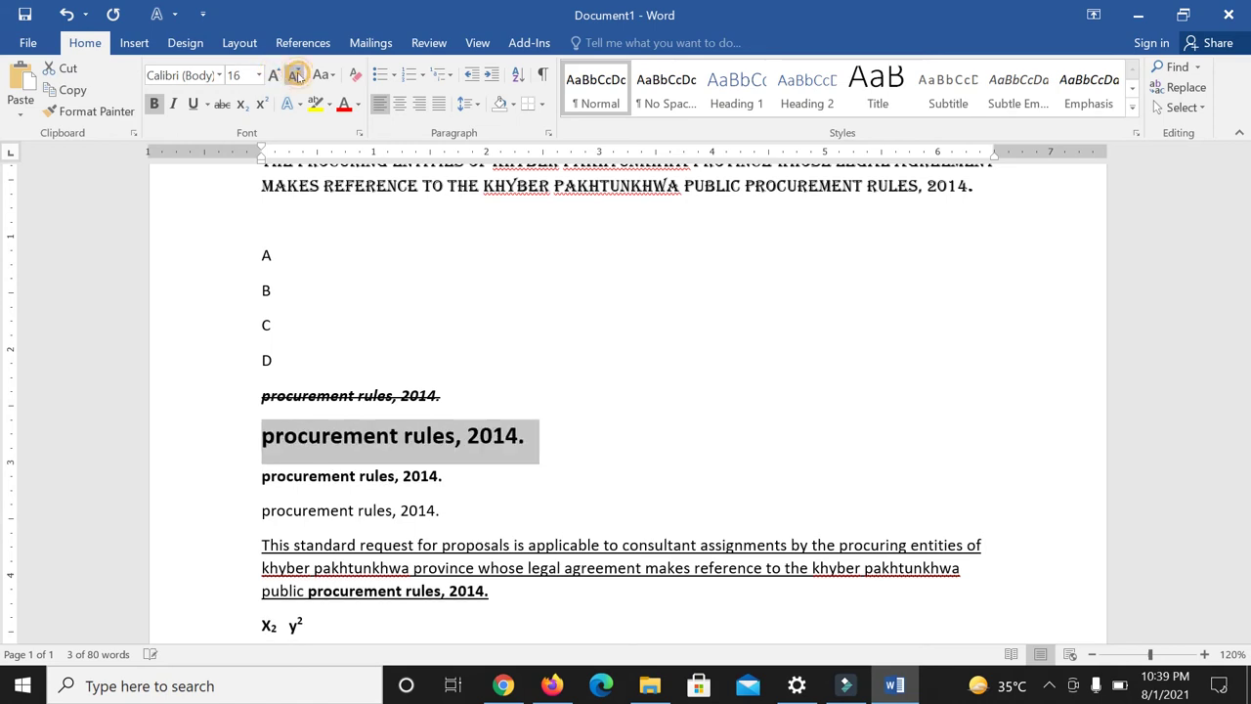
{"action": "left_click", "coordinate": [296, 77]}
{"action": "left_click", "coordinate": [297, 76]}
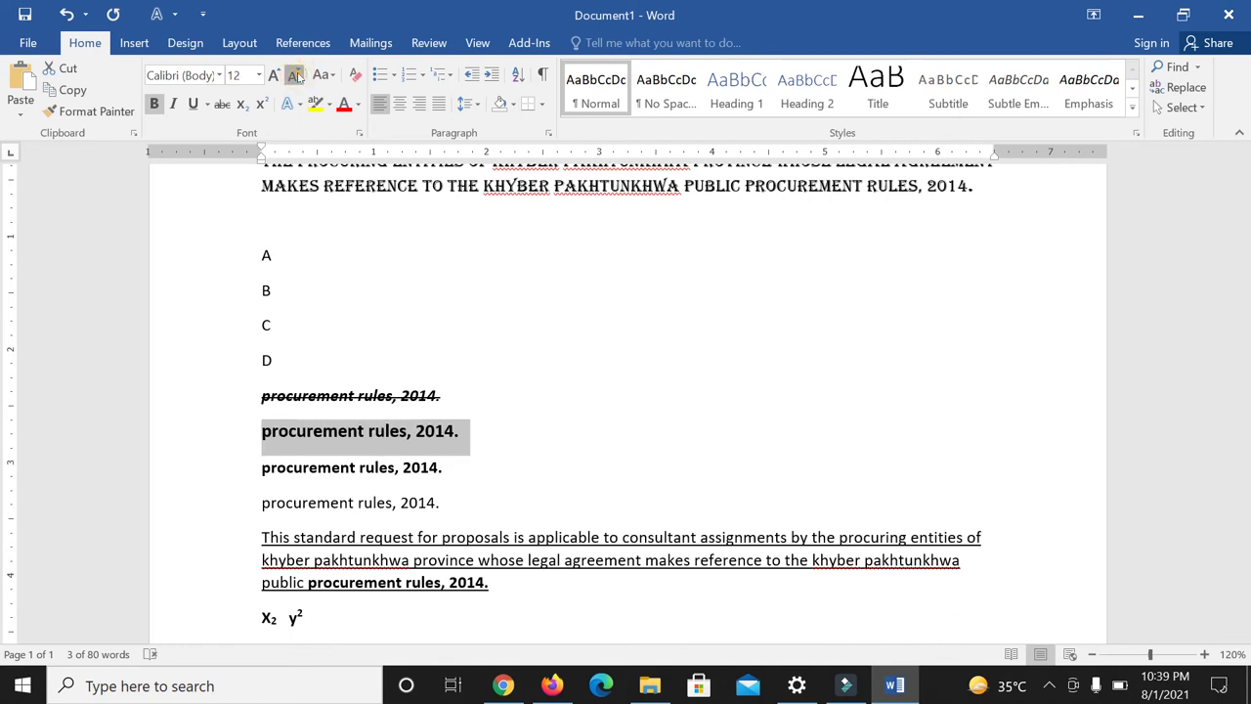
{"action": "left_click", "coordinate": [296, 76]}
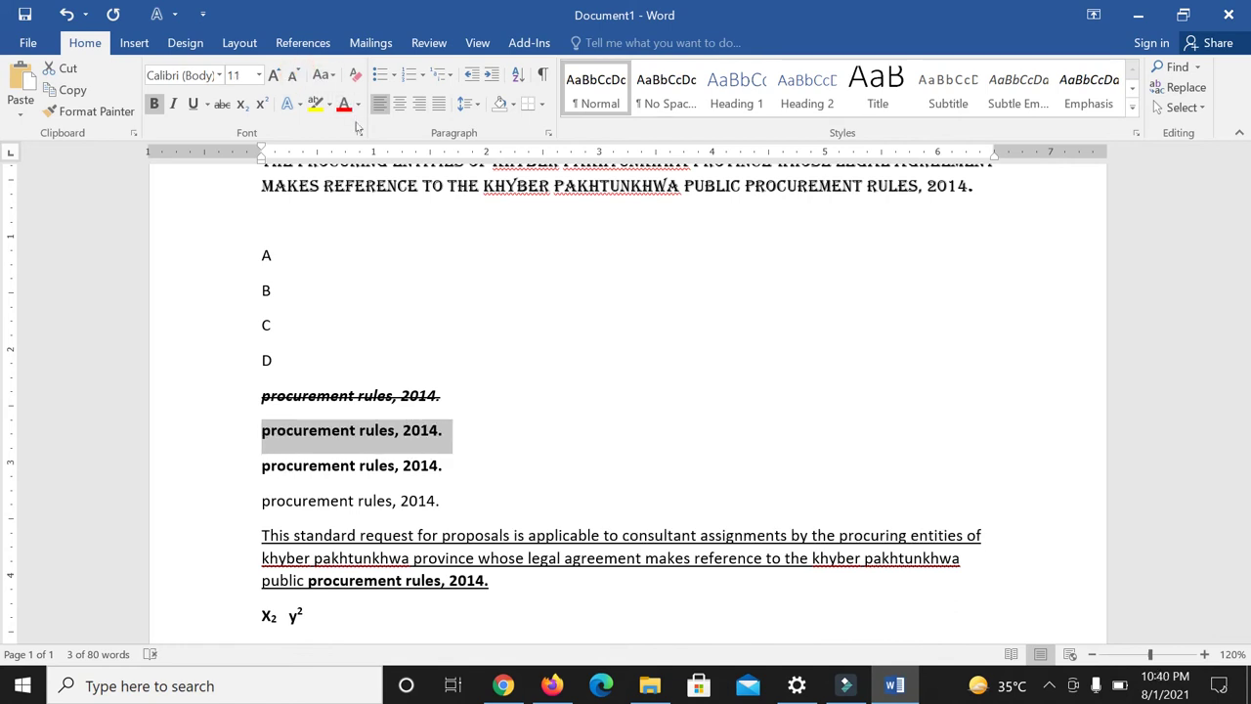
- Change the whole underlined paragraph starting "This standard request for proposals" to lowercase
{"action": "left_click_drag", "start_coordinate": [260, 537], "coordinate": [266, 536]}
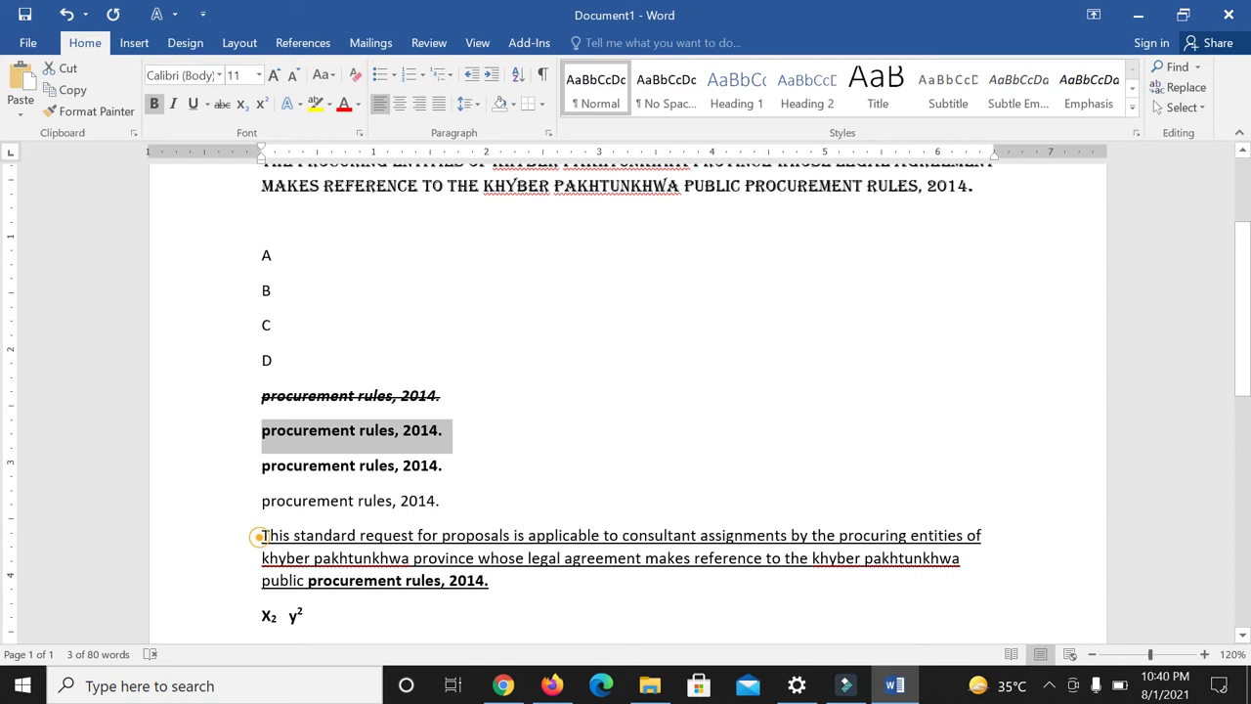
{"action": "triple_click", "coordinate": [259, 537]}
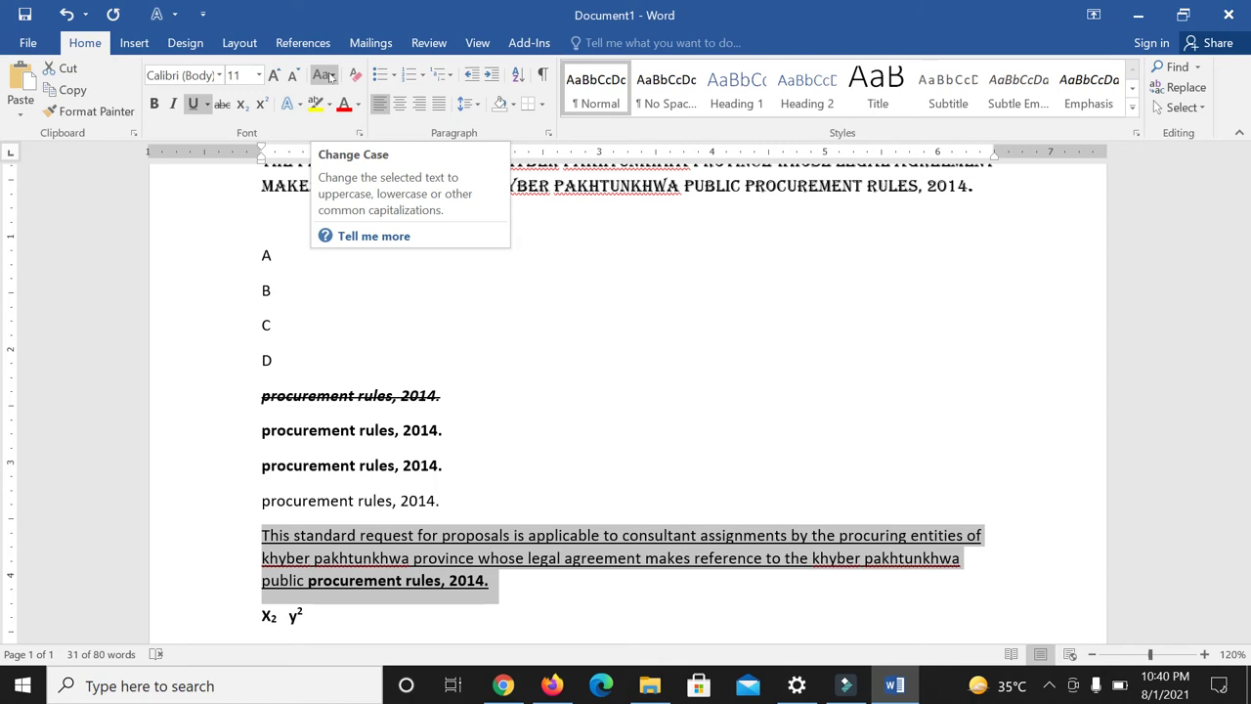
{"action": "left_click", "coordinate": [330, 77]}
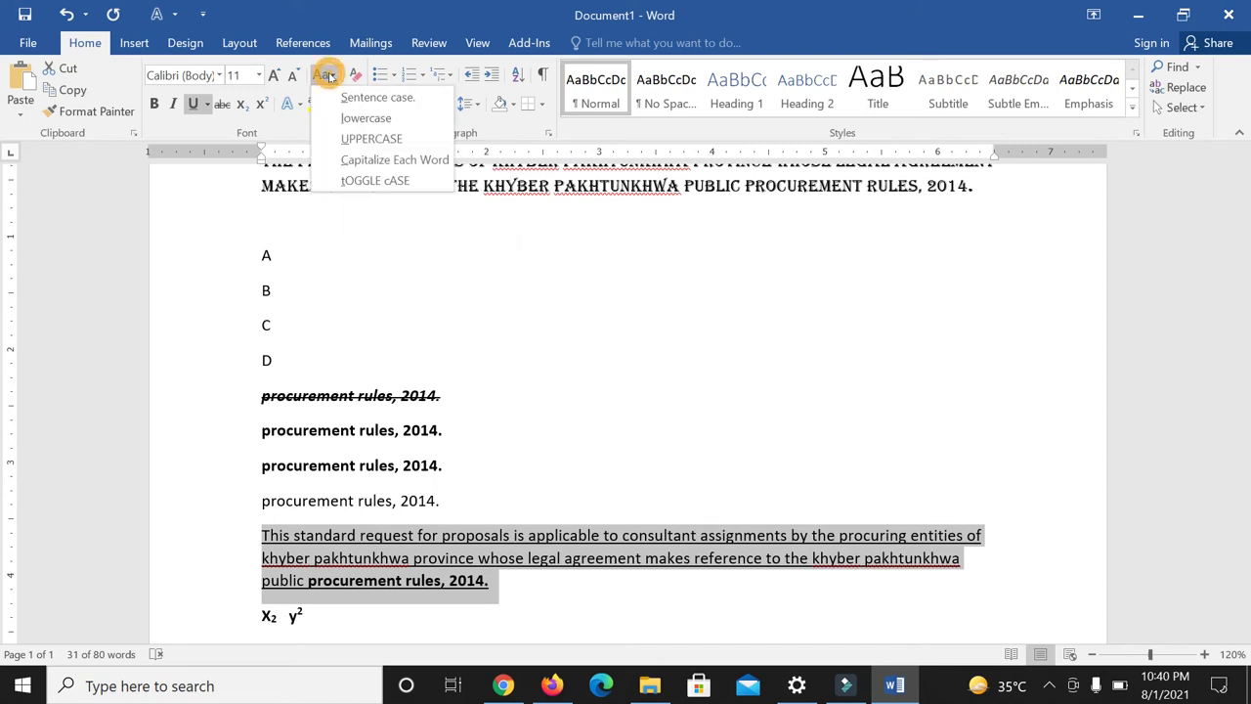
{"action": "left_click", "coordinate": [331, 77]}
{"action": "left_click", "coordinate": [330, 77]}
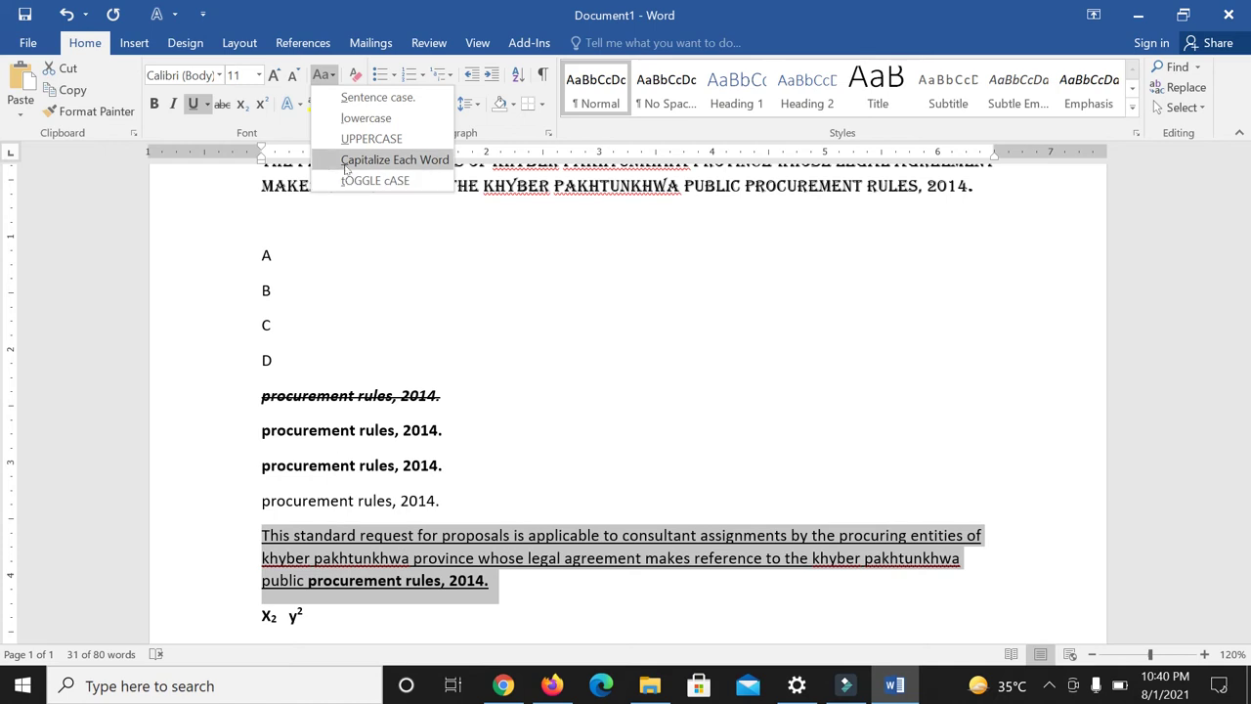
{"action": "left_click", "coordinate": [364, 120]}
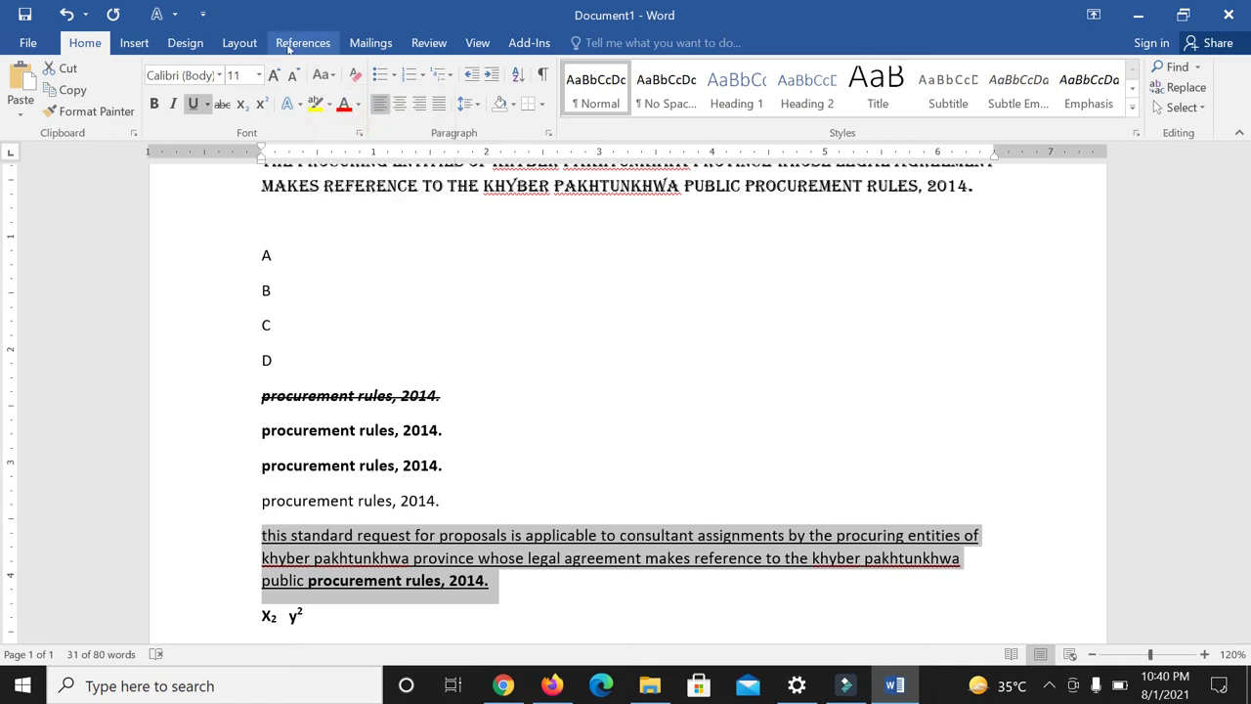
- Change the selected underlined paragraph to UPPERCASE, and to Capitalize Each Word
{"action": "left_click", "coordinate": [333, 81]}
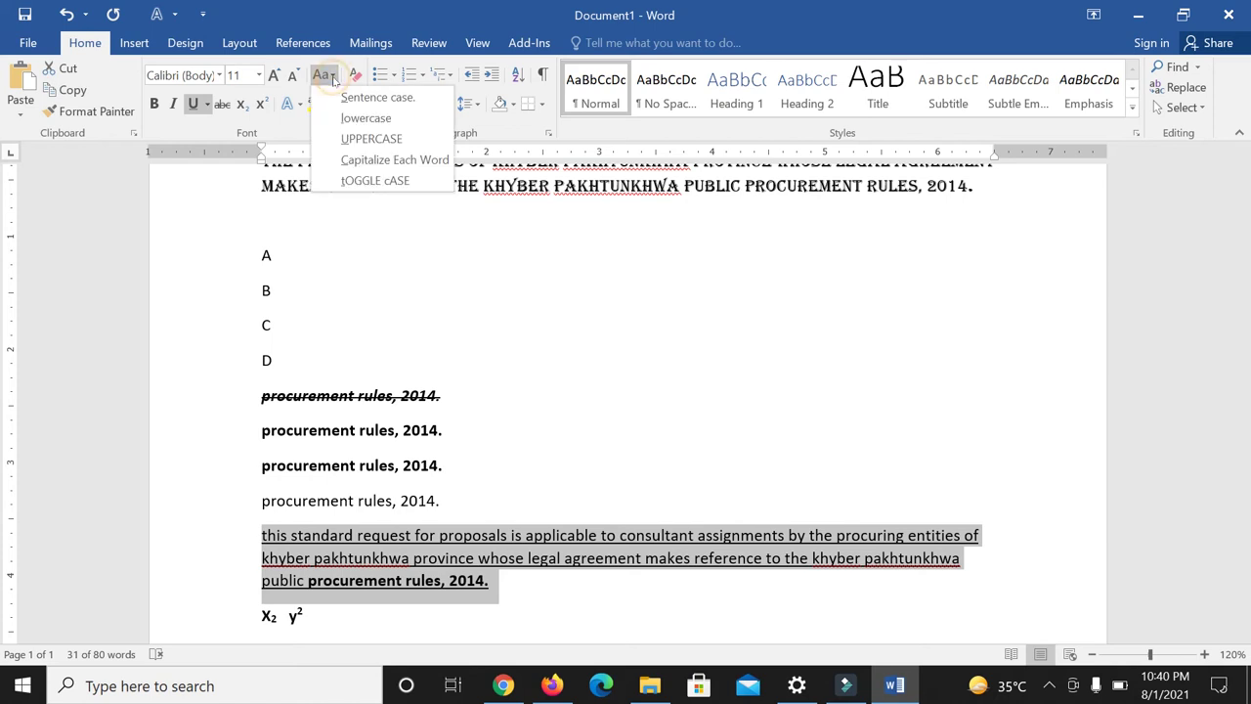
{"action": "left_click", "coordinate": [362, 139]}
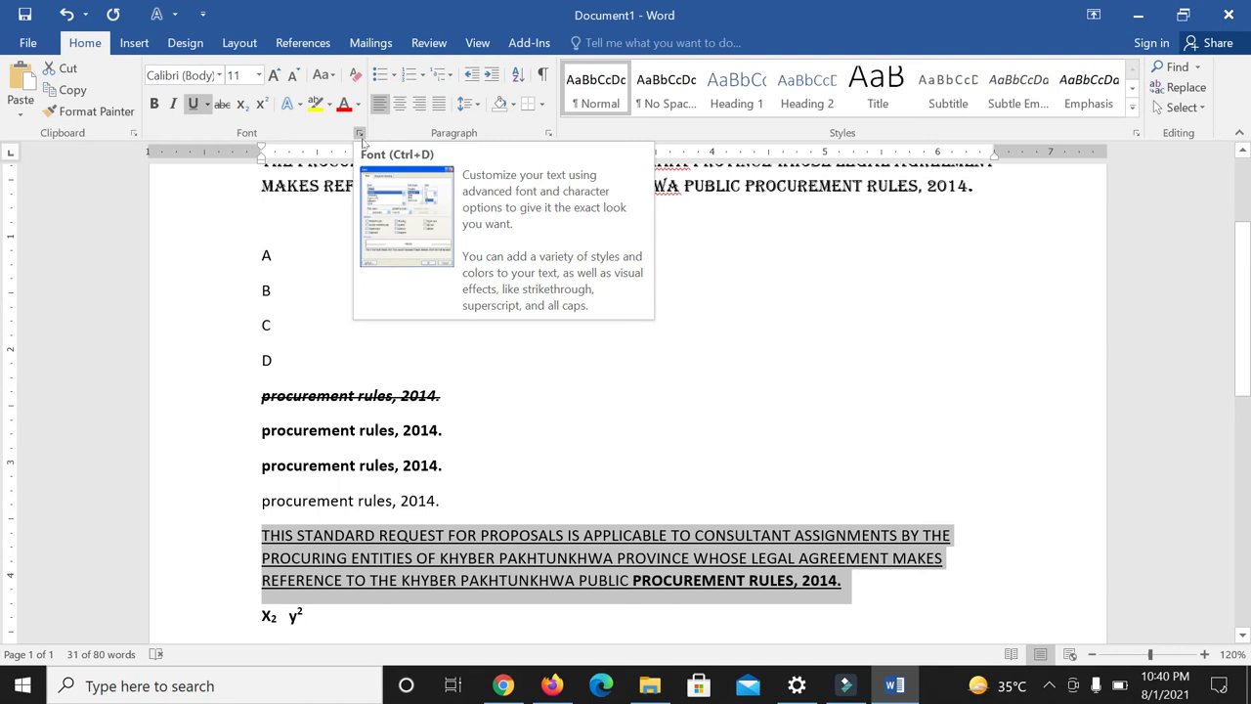
{"action": "left_click", "coordinate": [331, 78]}
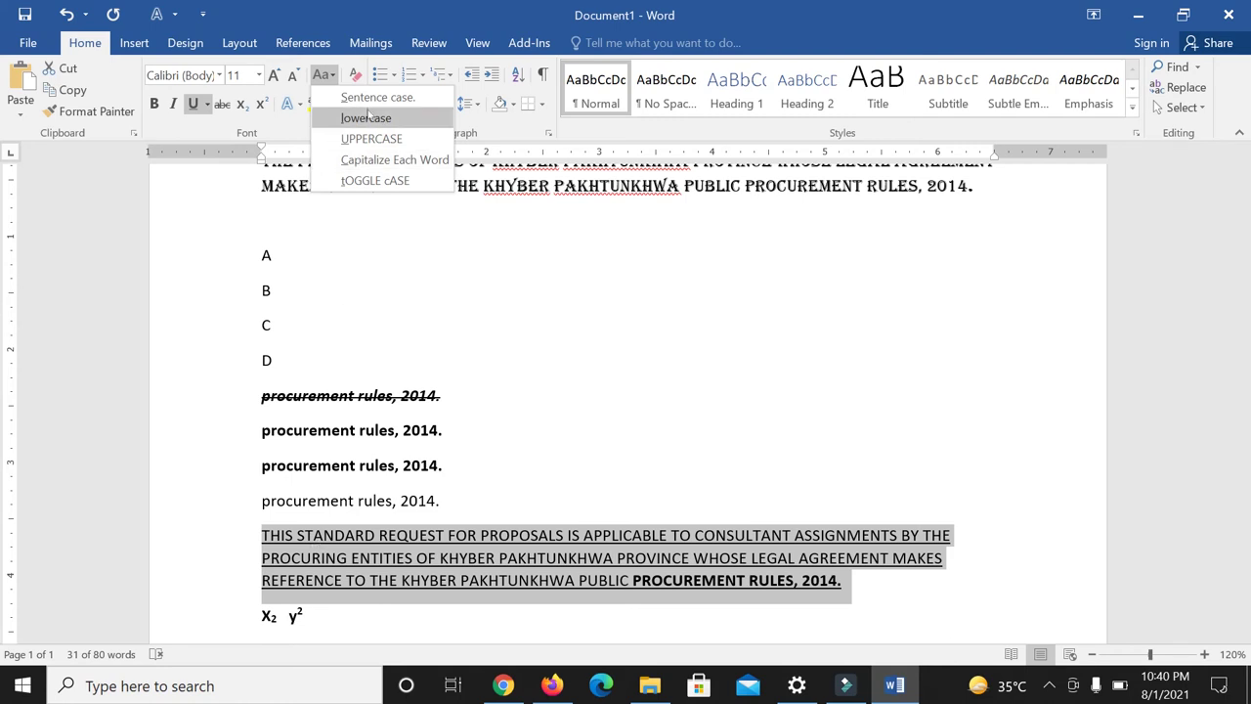
{"action": "left_click", "coordinate": [381, 159]}
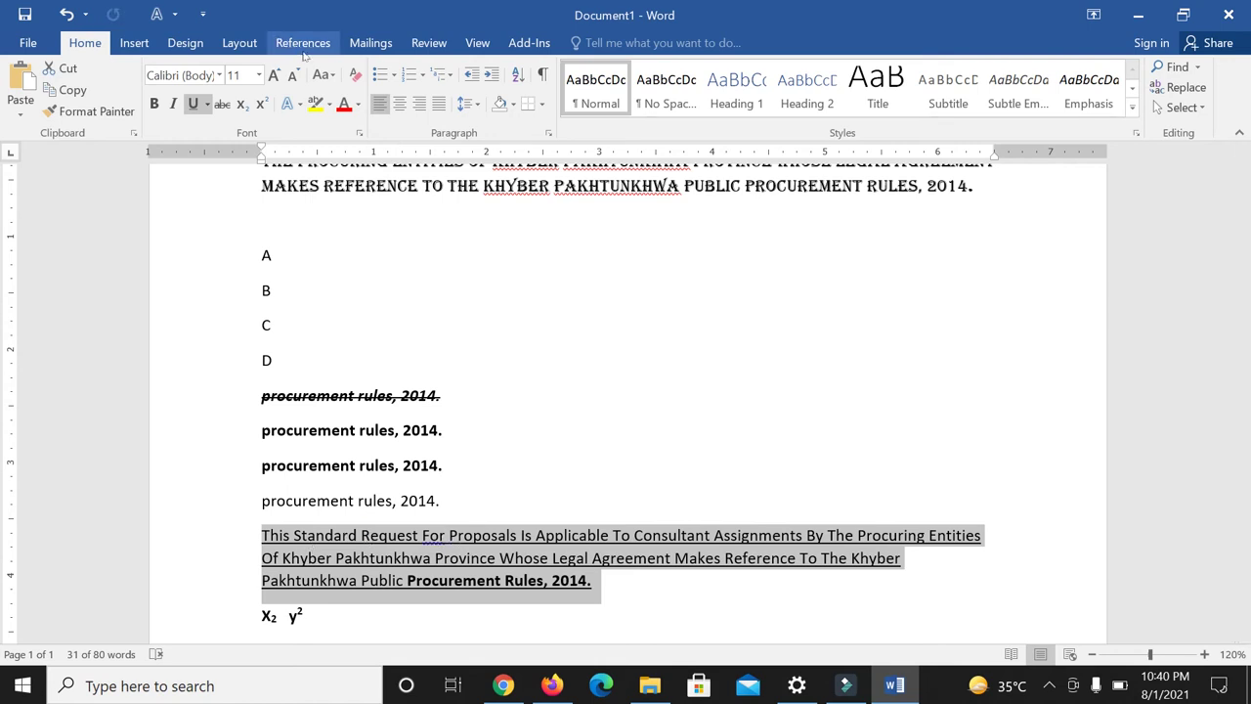
- Apply tOGGLE cASE to the selected underlined paragraph, and set it to Sentence case
{"action": "left_click", "coordinate": [326, 76]}
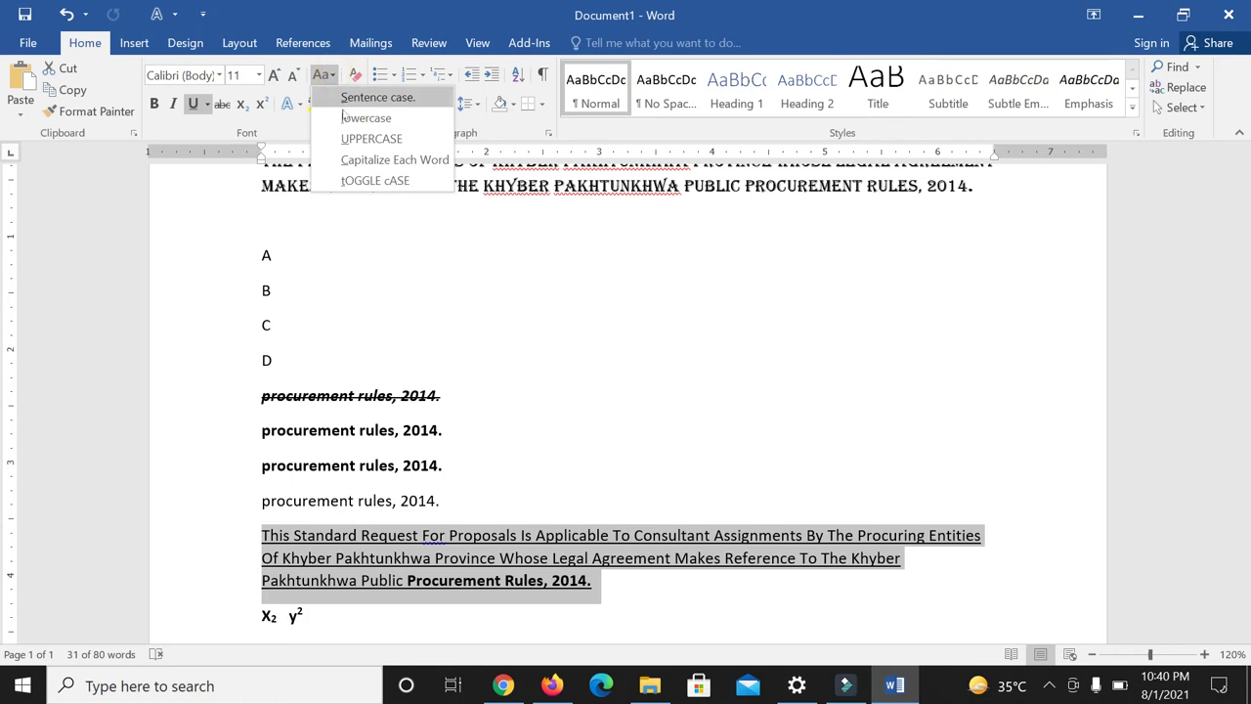
{"action": "left_click", "coordinate": [376, 182]}
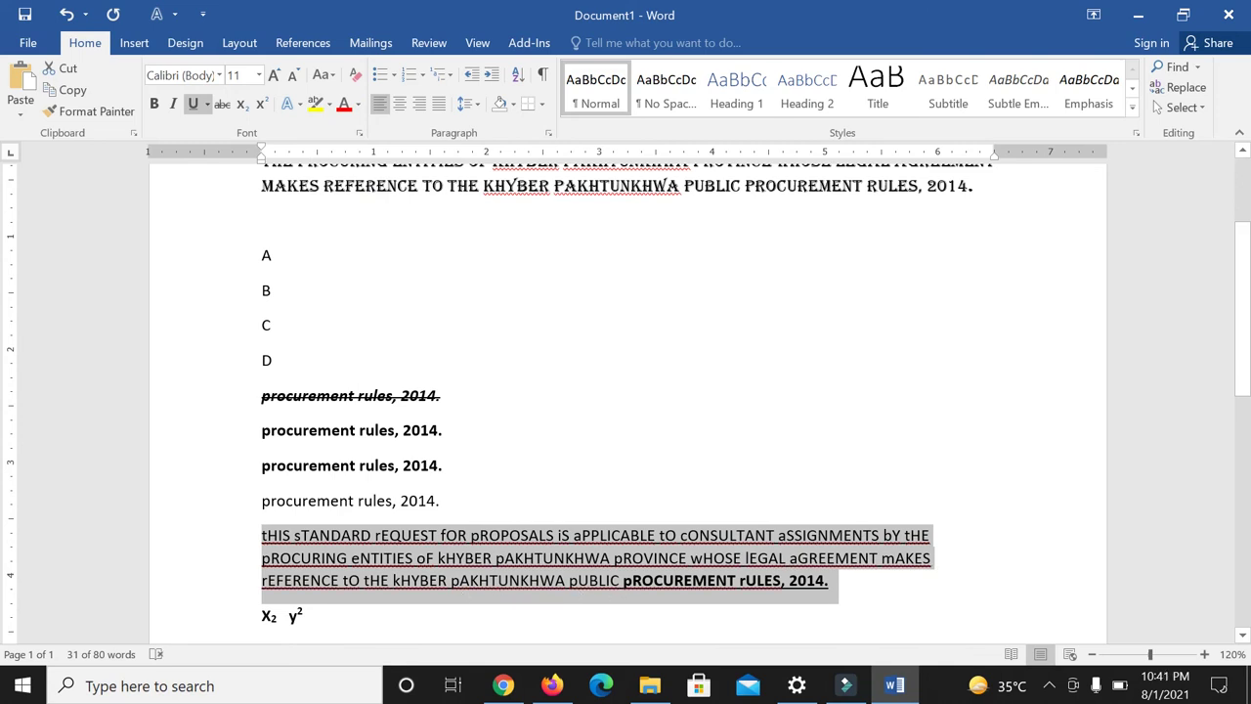
{"action": "left_click", "coordinate": [324, 74]}
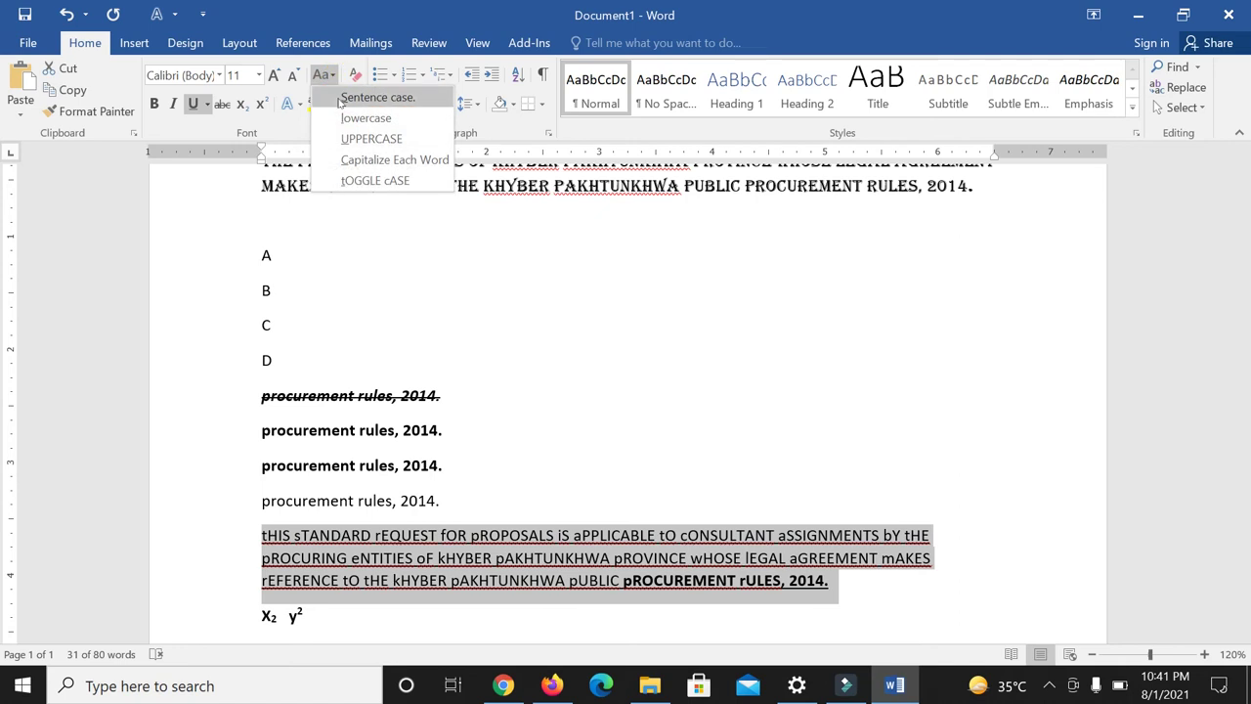
{"action": "left_click", "coordinate": [340, 98]}
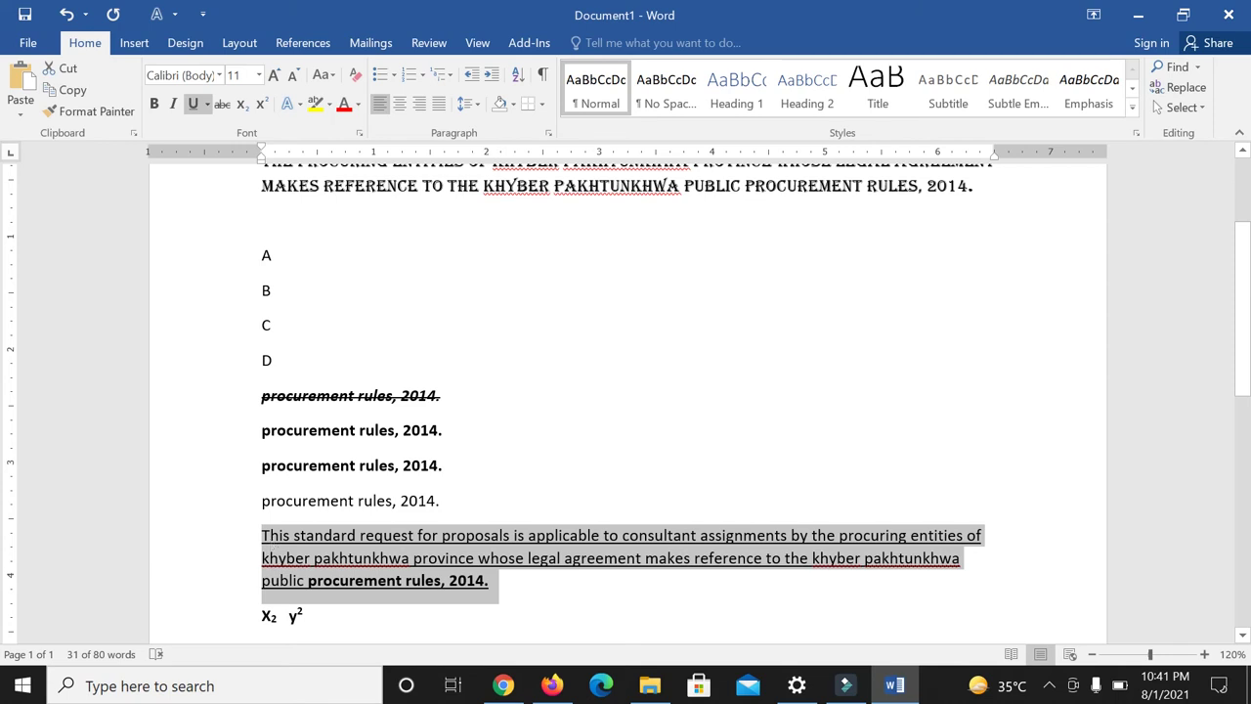
- Clear all formatting from the selected underlined paragraph, and switch its case to lowercase and back to Sentence case
{"action": "left_click", "coordinate": [332, 78]}
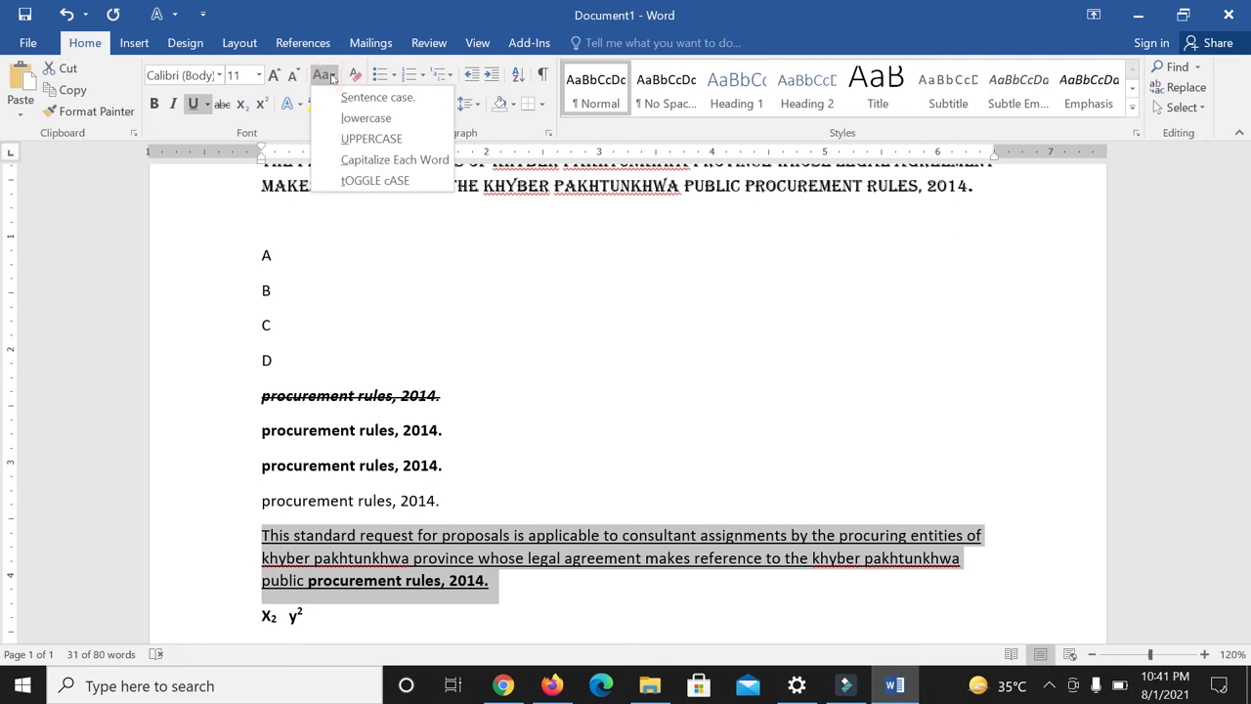
{"action": "left_click", "coordinate": [366, 118]}
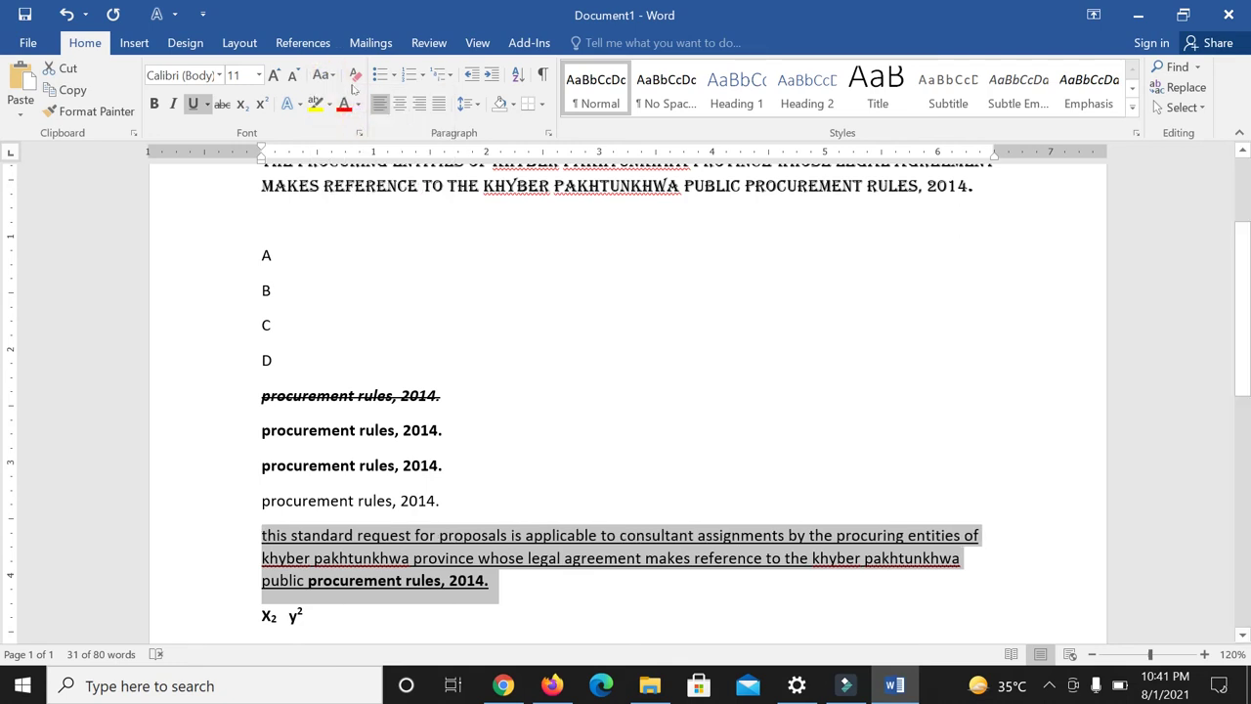
{"action": "left_click", "coordinate": [354, 76]}
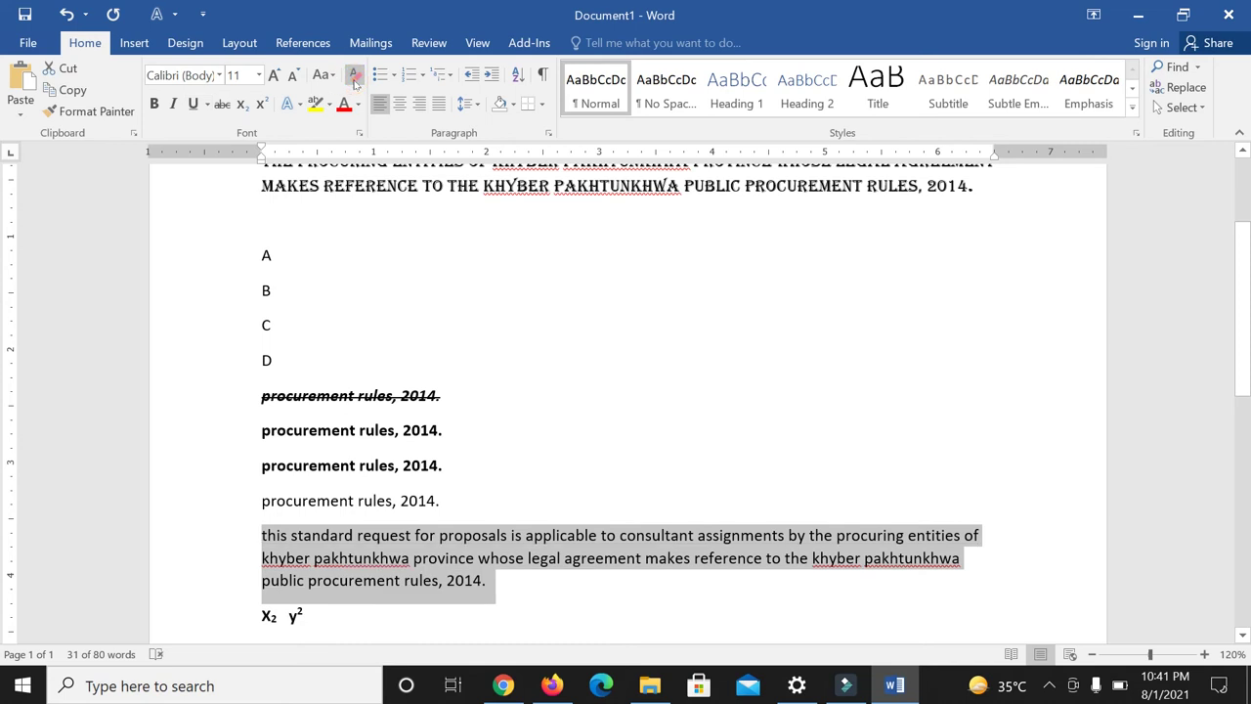
{"action": "left_click", "coordinate": [324, 75]}
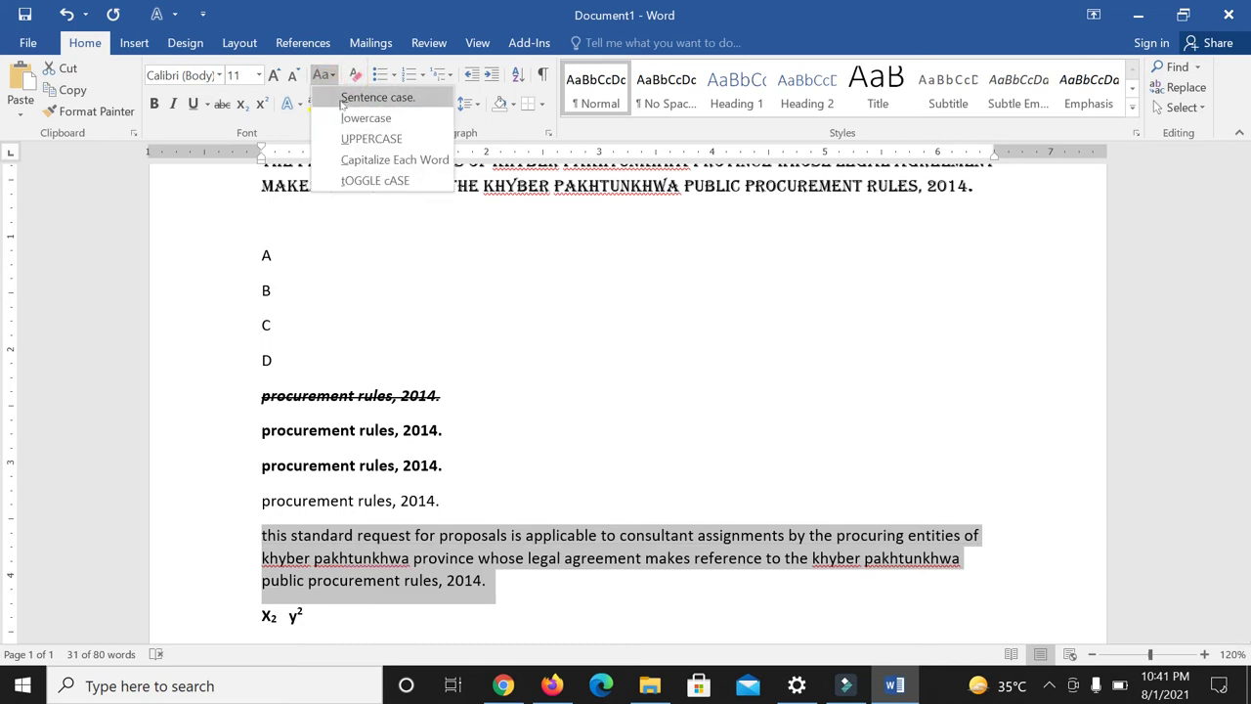
{"action": "left_click", "coordinate": [377, 97]}
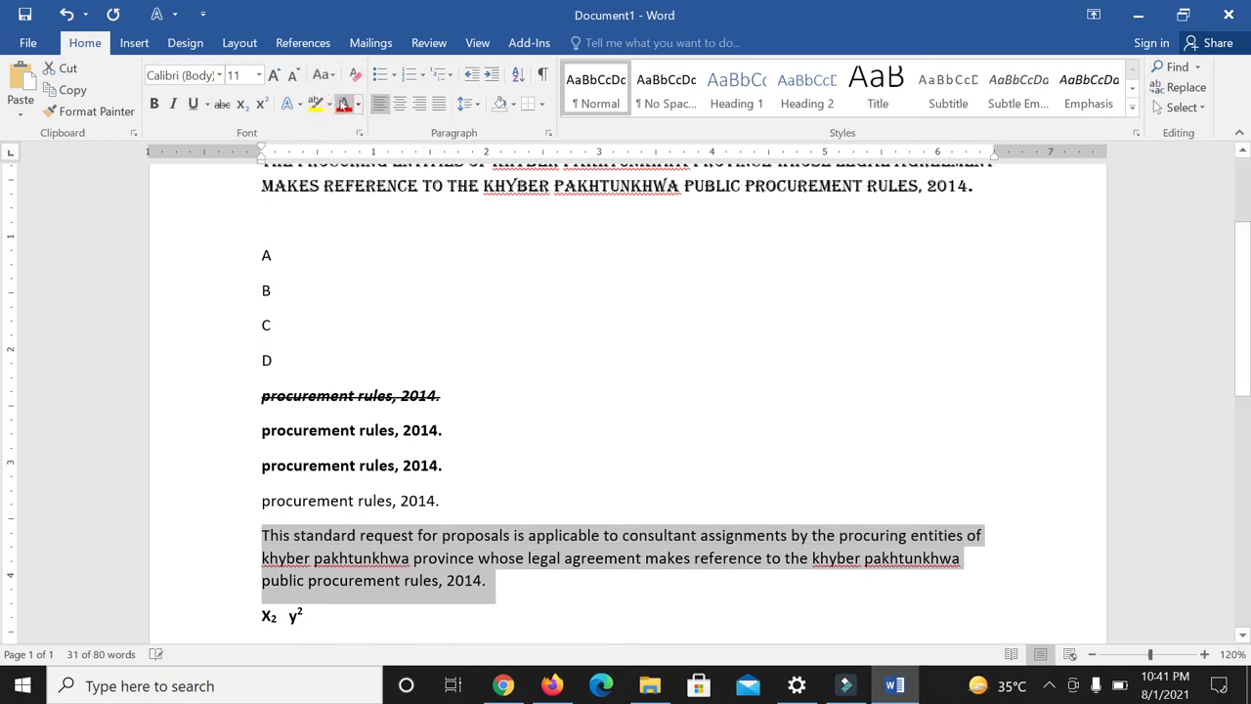
- Enlarge the selected paragraph's text to 16 pt, and clear all formatting from it
{"action": "left_click", "coordinate": [275, 75]}
{"action": "left_click", "coordinate": [275, 75]}
{"action": "left_click", "coordinate": [274, 75]}
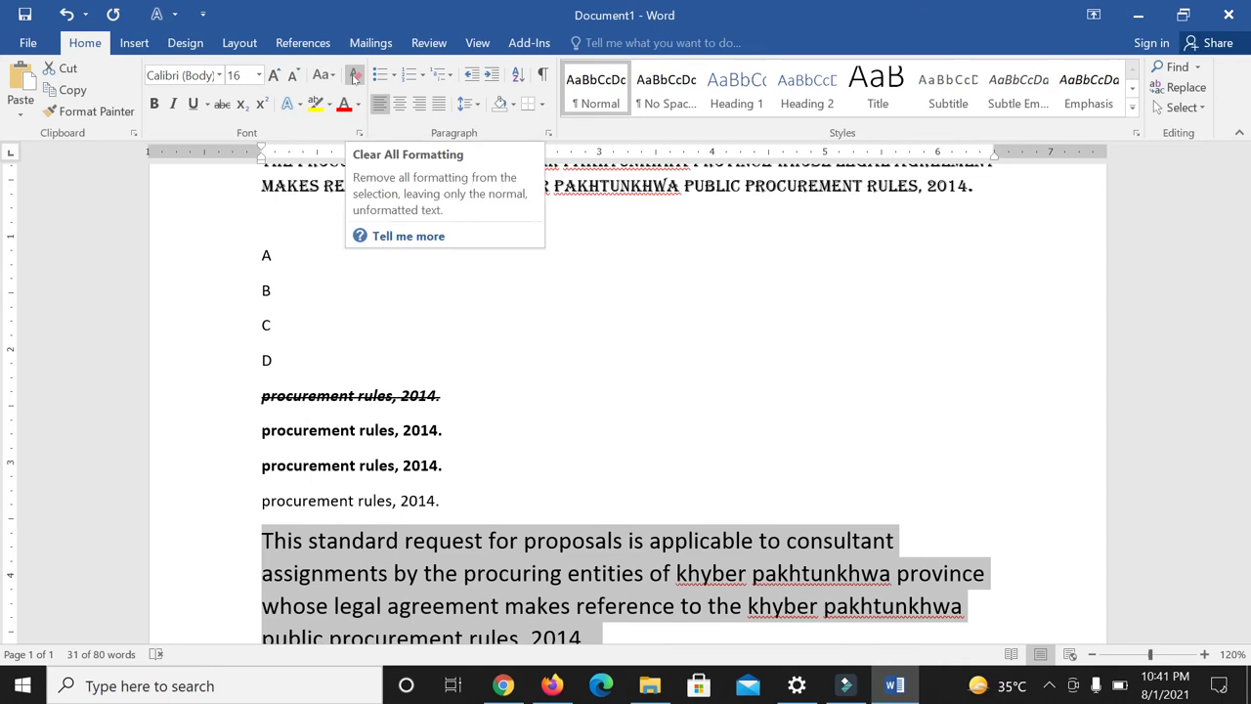
{"action": "left_click", "coordinate": [355, 75]}
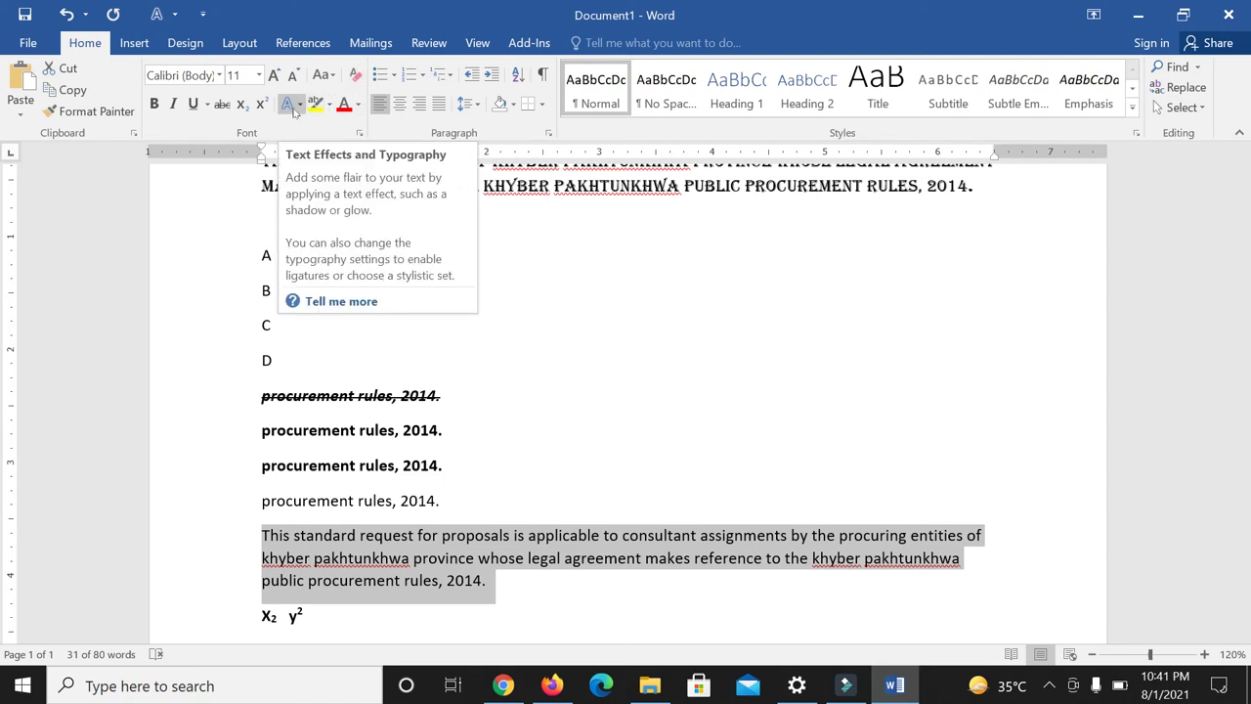
- Apply the solid blue text effect to the second "procurement rules, 2014." line, and replace it with the orange outlined effect
{"action": "left_click_drag", "start_coordinate": [261, 430], "coordinate": [440, 428]}
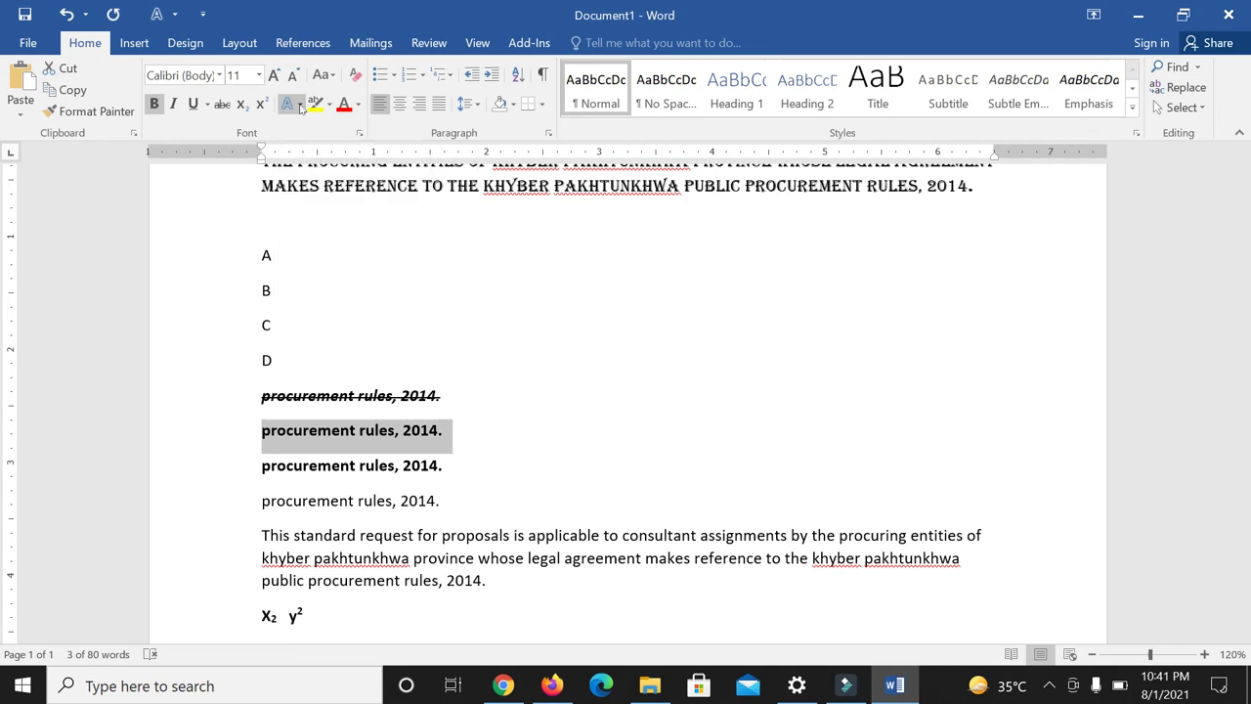
{"action": "left_click", "coordinate": [299, 104]}
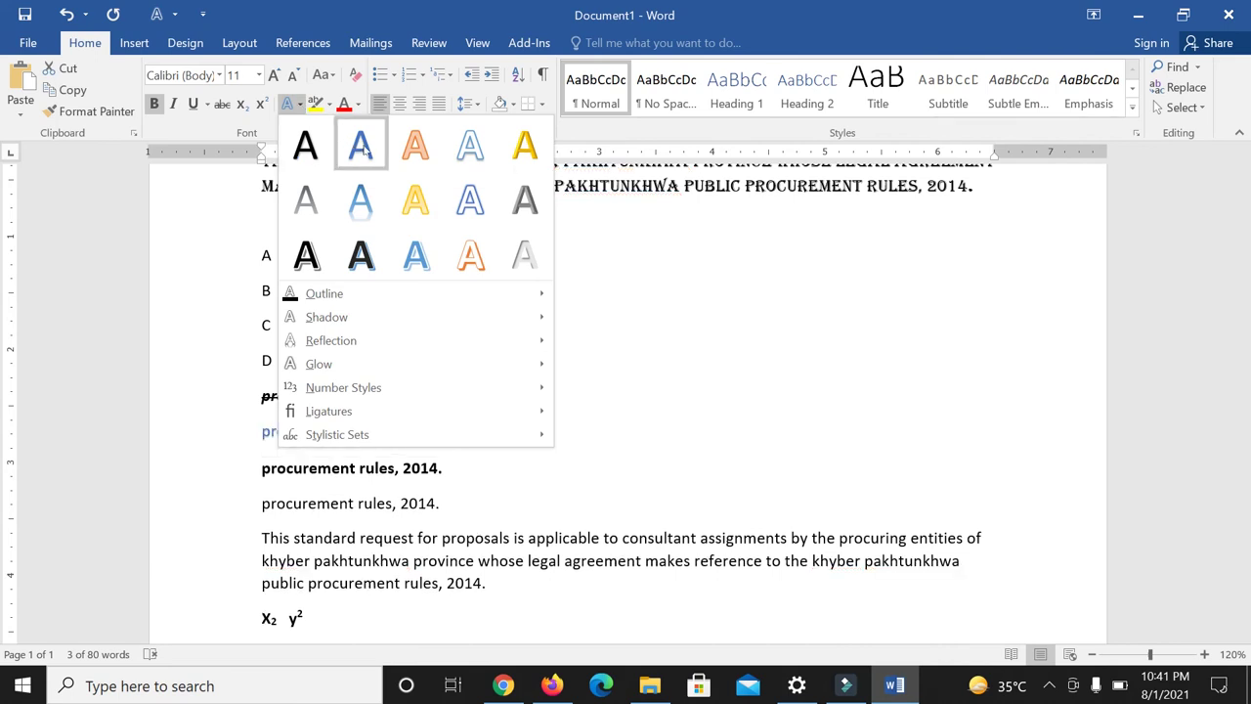
{"action": "left_click", "coordinate": [362, 145]}
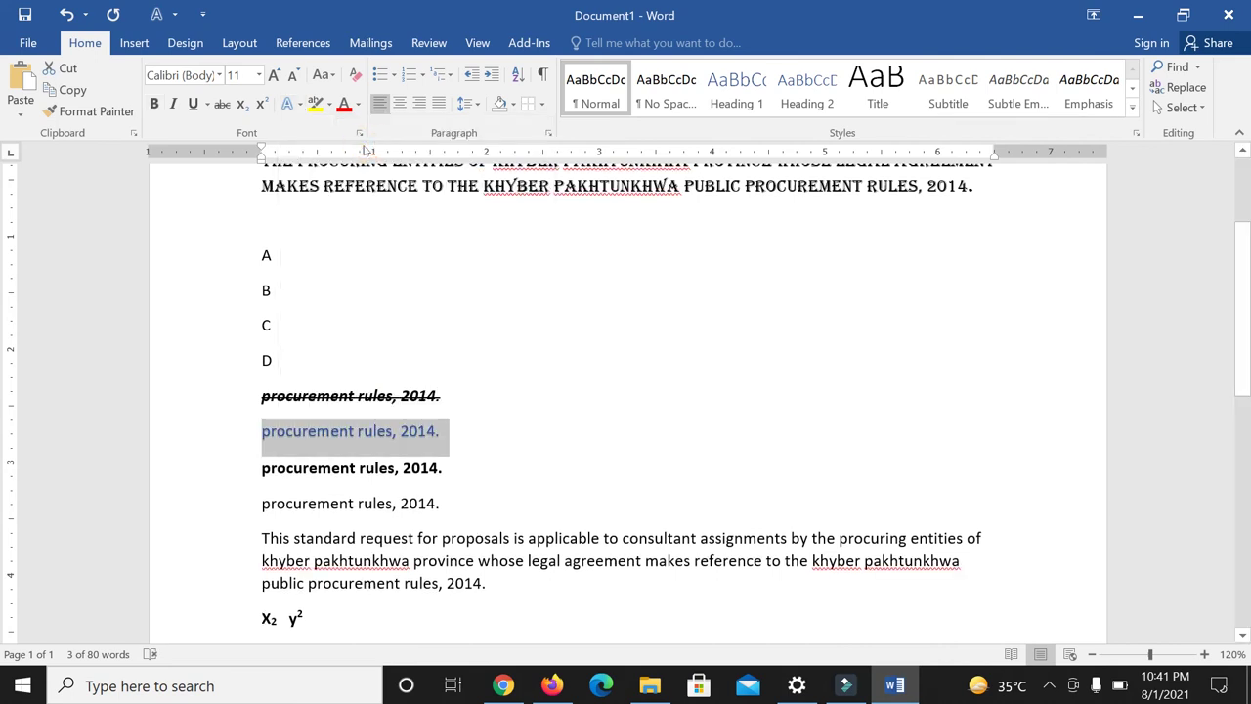
{"action": "left_click", "coordinate": [295, 104]}
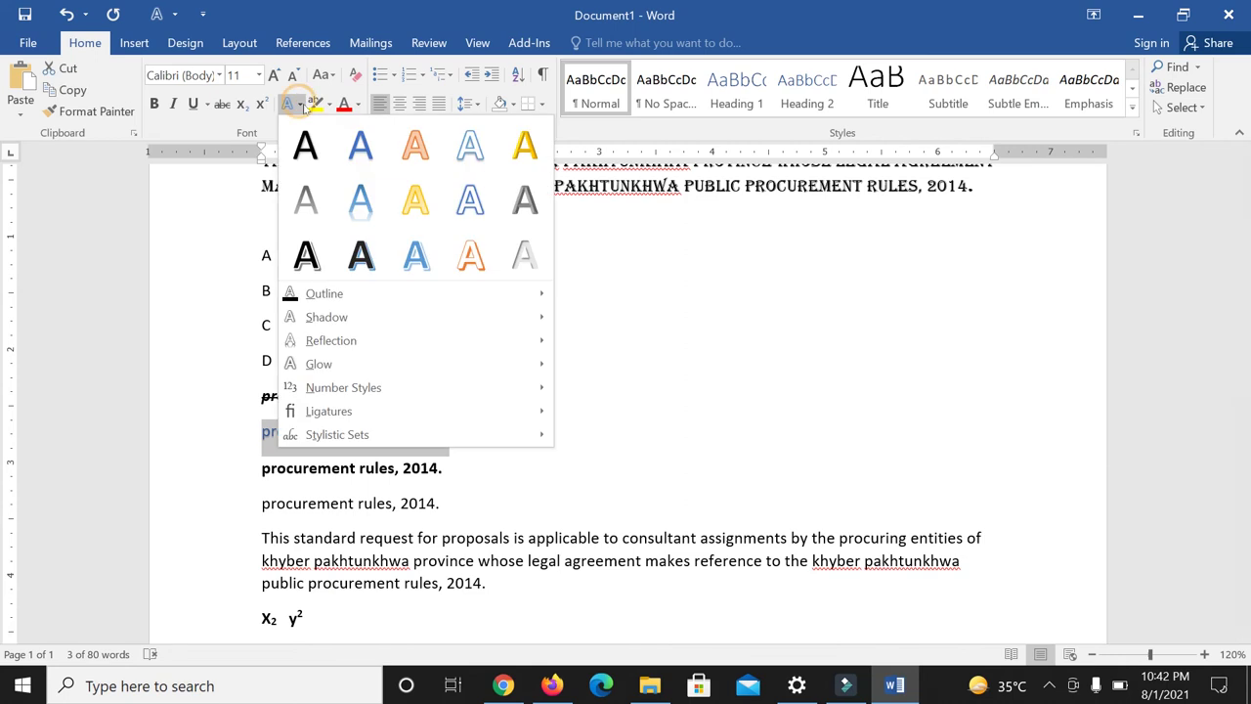
{"action": "left_click", "coordinate": [417, 147]}
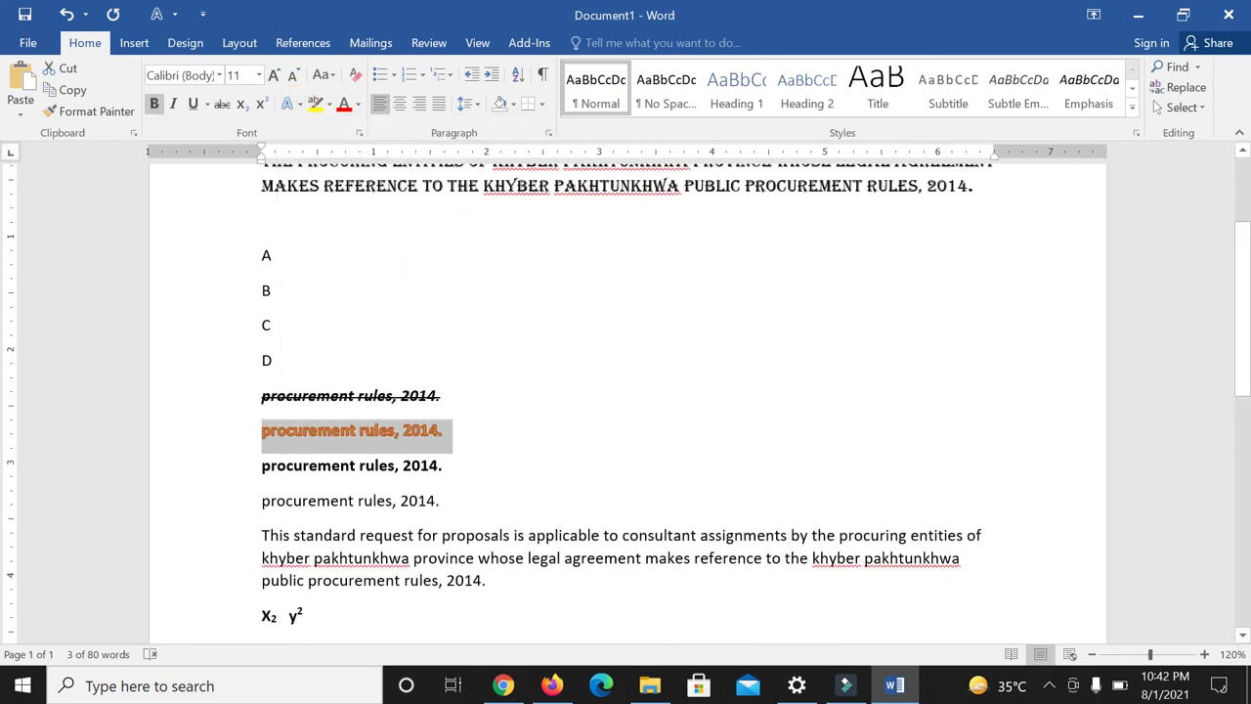
- Apply the light blue text effect with white outline and shadow to the third "procurement rules, 2014." line
{"action": "left_click", "coordinate": [456, 465]}
{"action": "left_click_drag", "start_coordinate": [258, 466], "coordinate": [452, 468]}
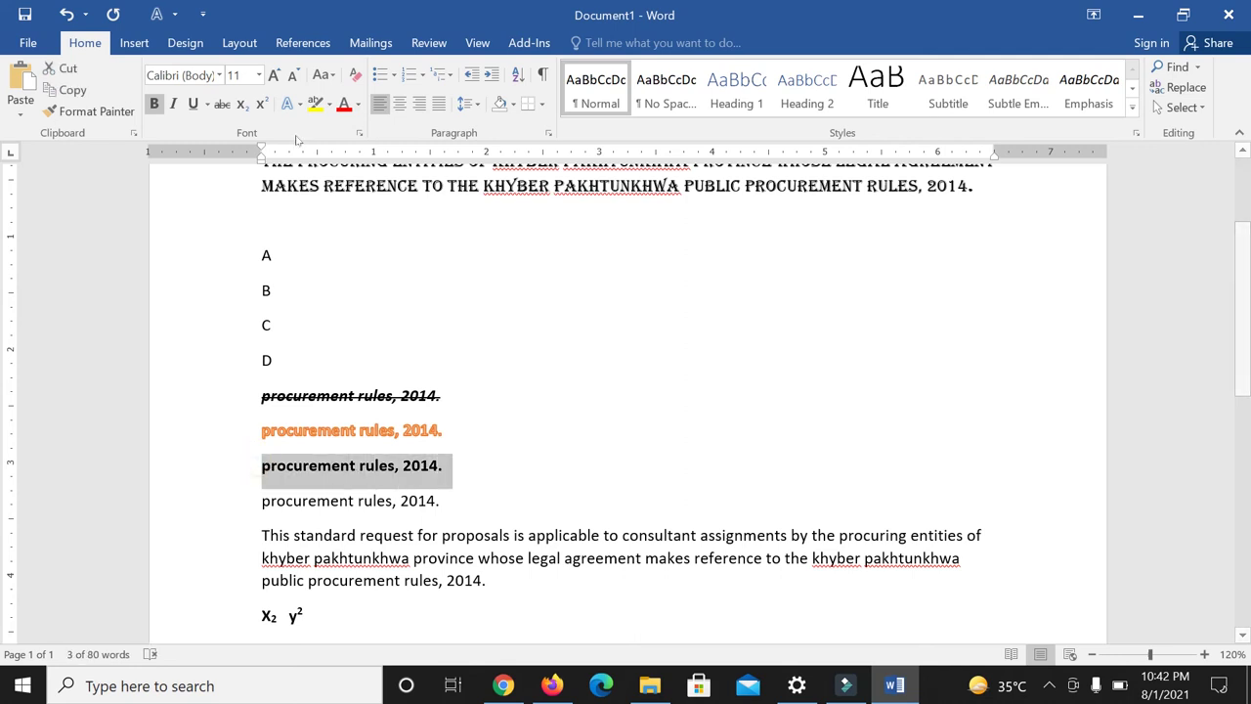
{"action": "left_click", "coordinate": [288, 103]}
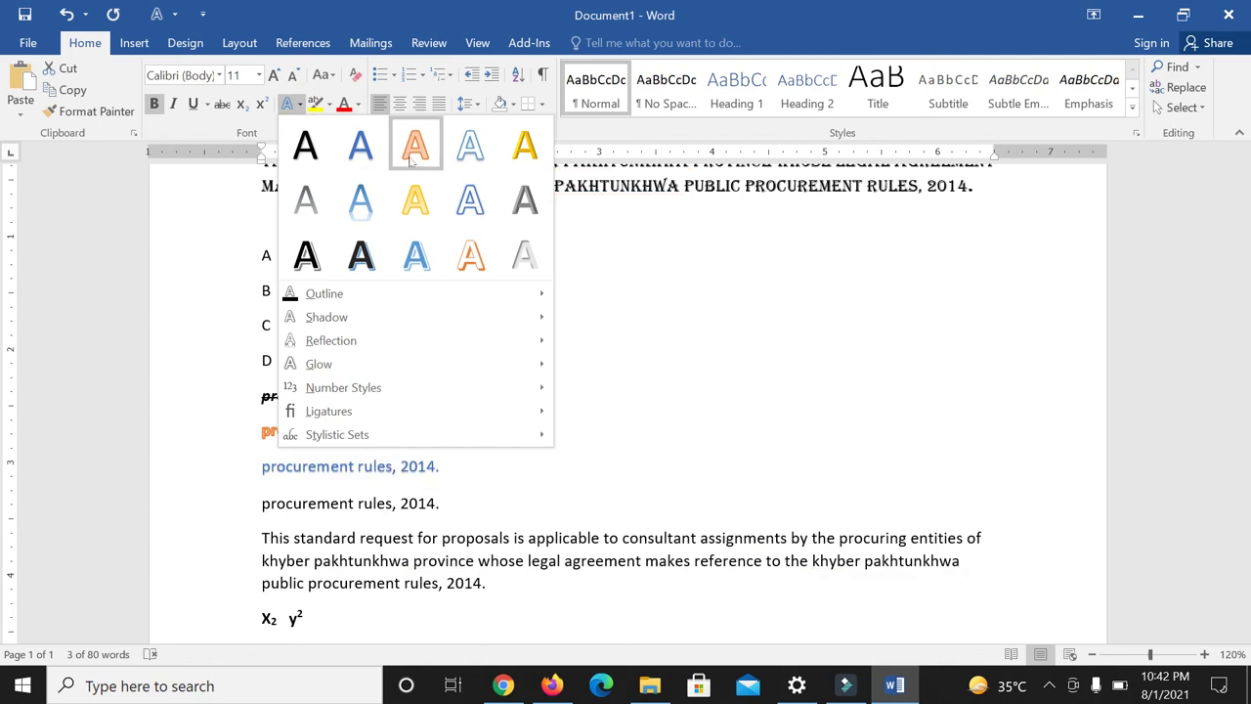
{"action": "left_click", "coordinate": [416, 256]}
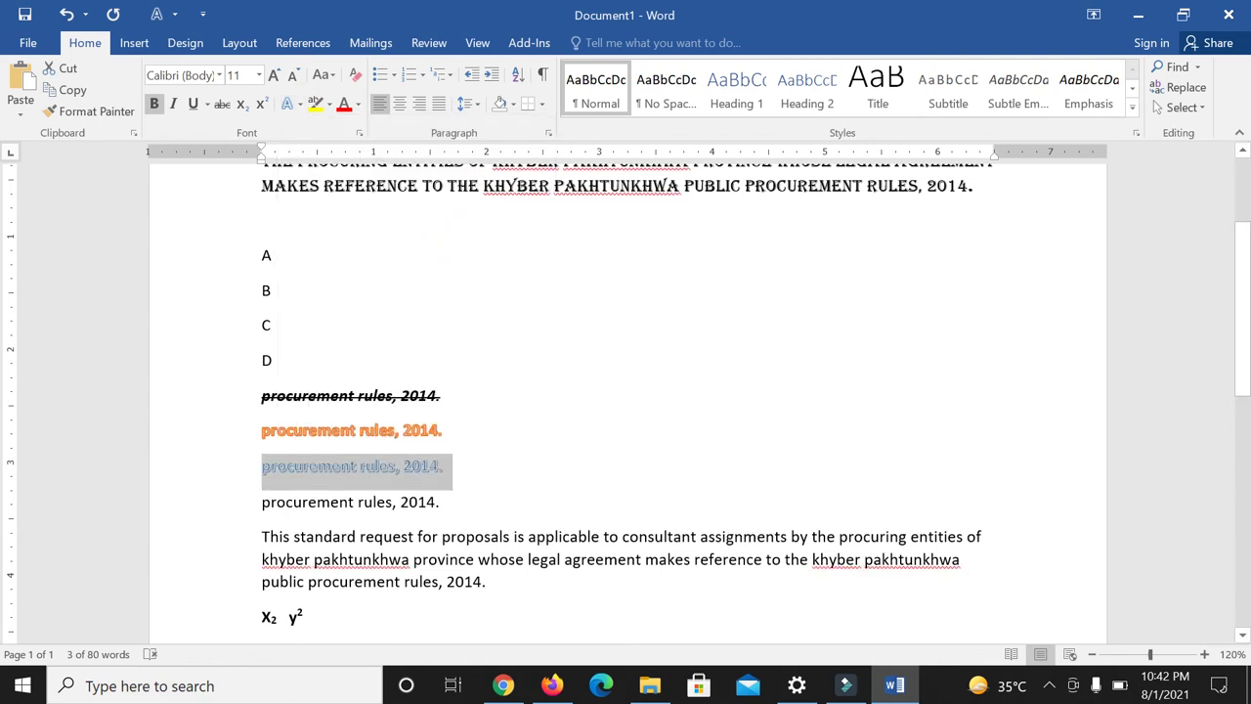
- Apply the gold text effect to the fourth "procurement rules, 2014." line, just above the long paragraph
{"action": "left_click", "coordinate": [262, 502]}
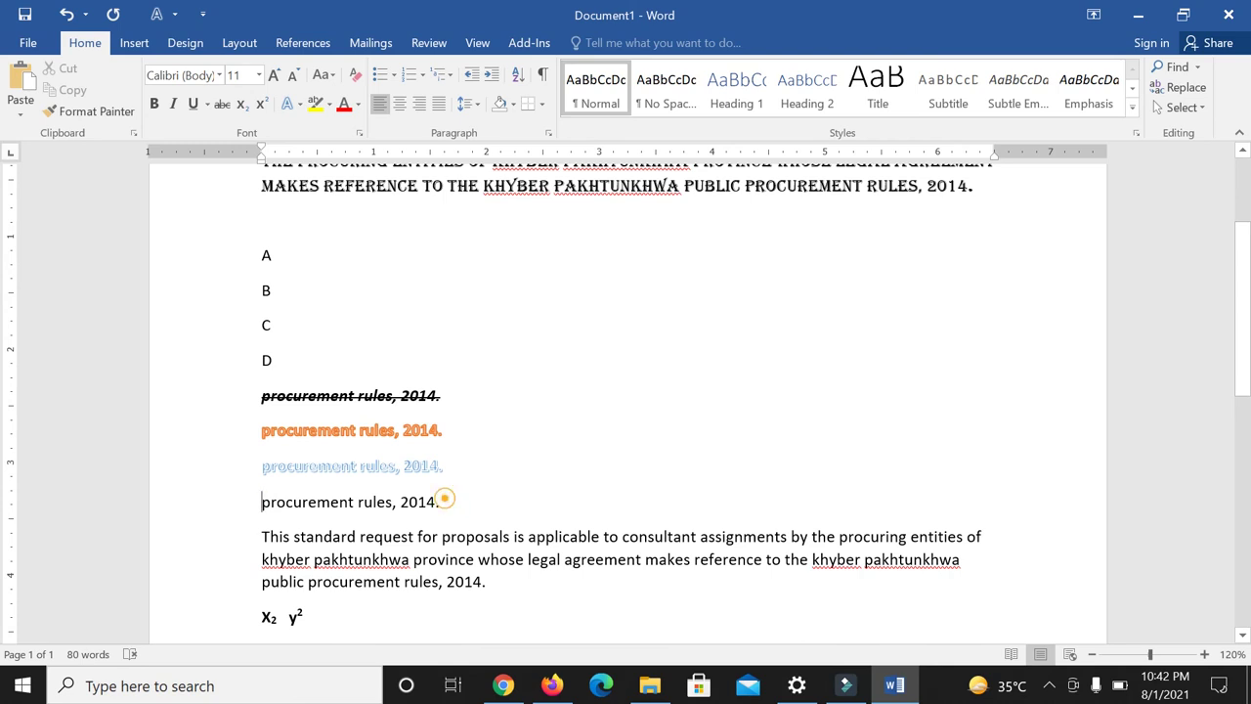
{"action": "left_click", "coordinate": [442, 502], "text": "shift"}
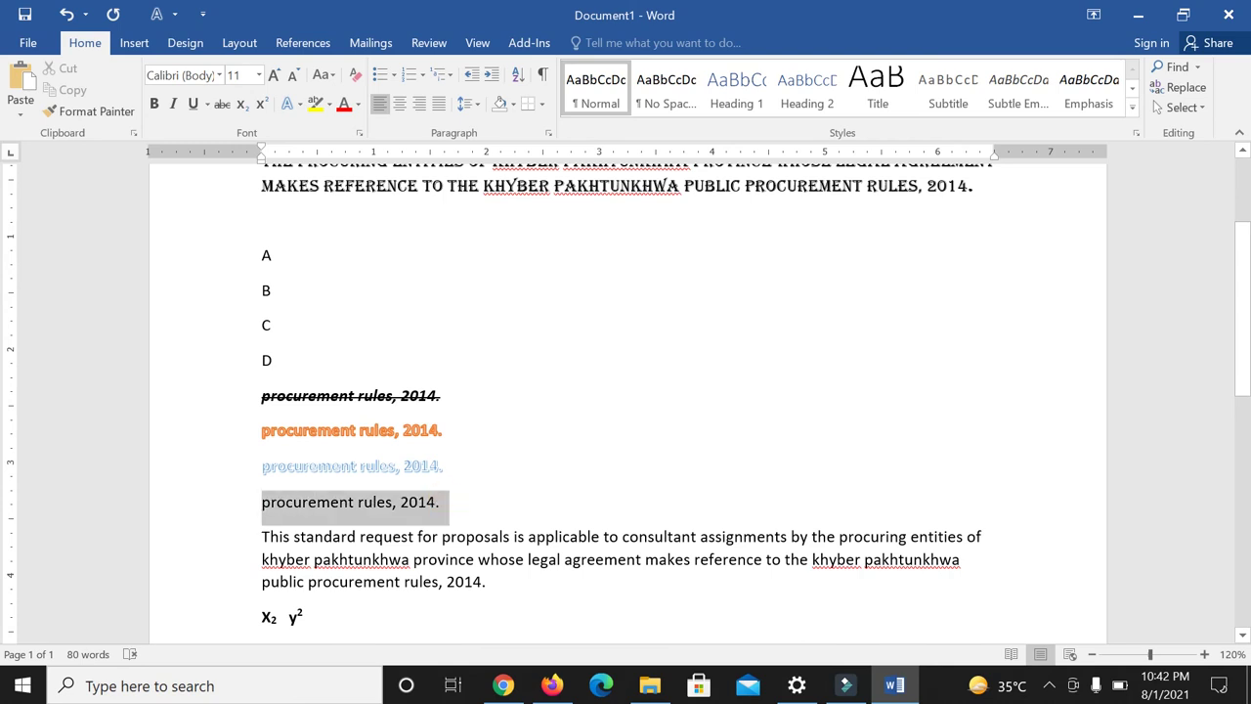
{"action": "left_click", "coordinate": [287, 103]}
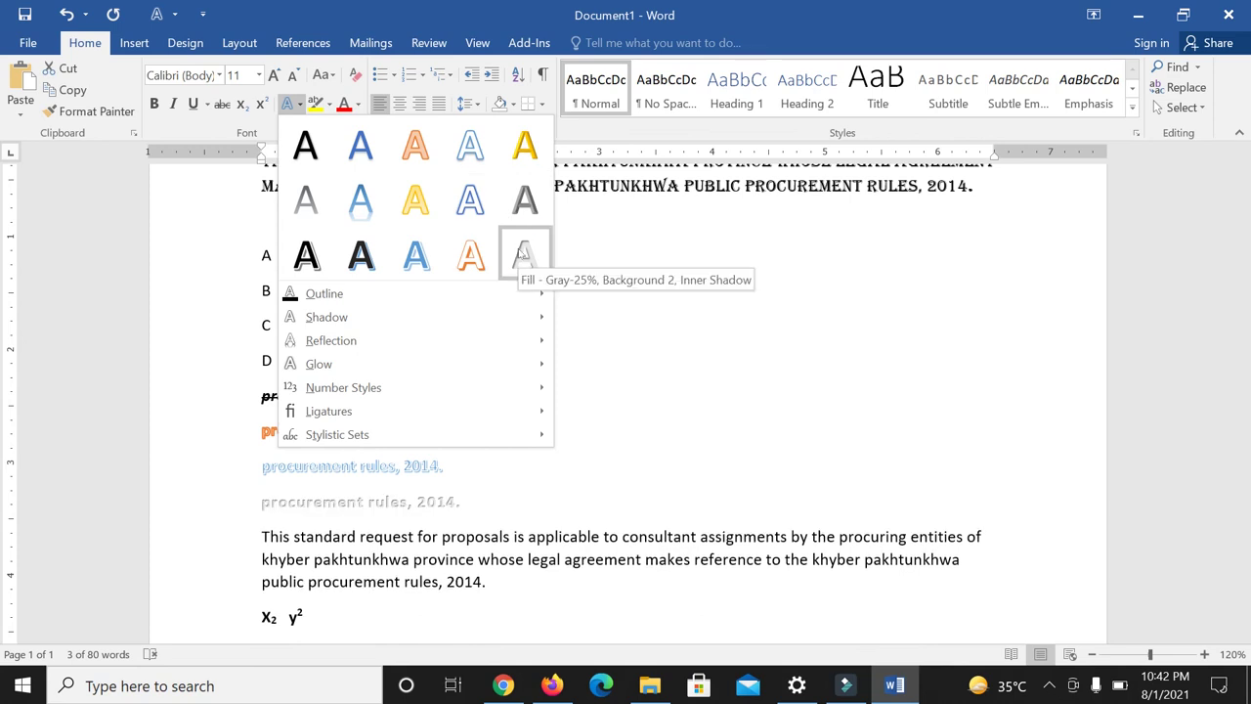
{"action": "key", "text": "Escape"}
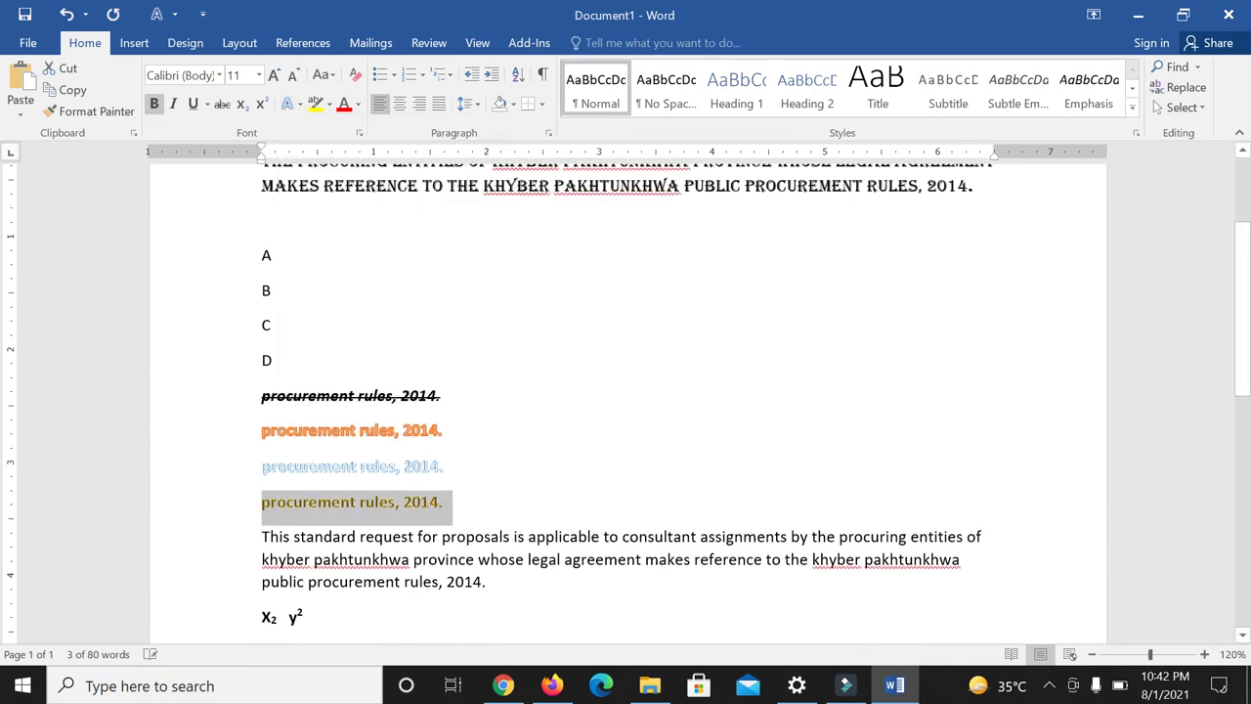
{"action": "left_click", "coordinate": [581, 400]}
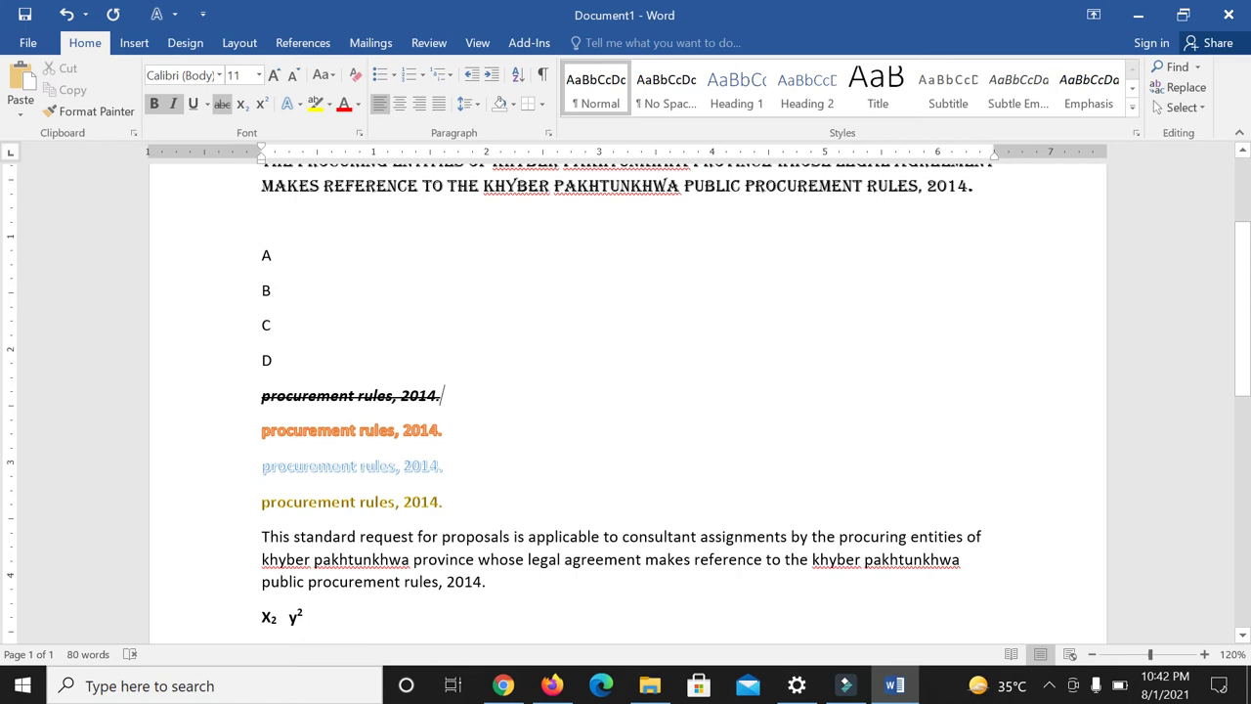
- Highlight the word "applicable" in red in the paragraph starting "This standard request for proposals"
{"action": "left_click_drag", "start_coordinate": [528, 537], "coordinate": [602, 539]}
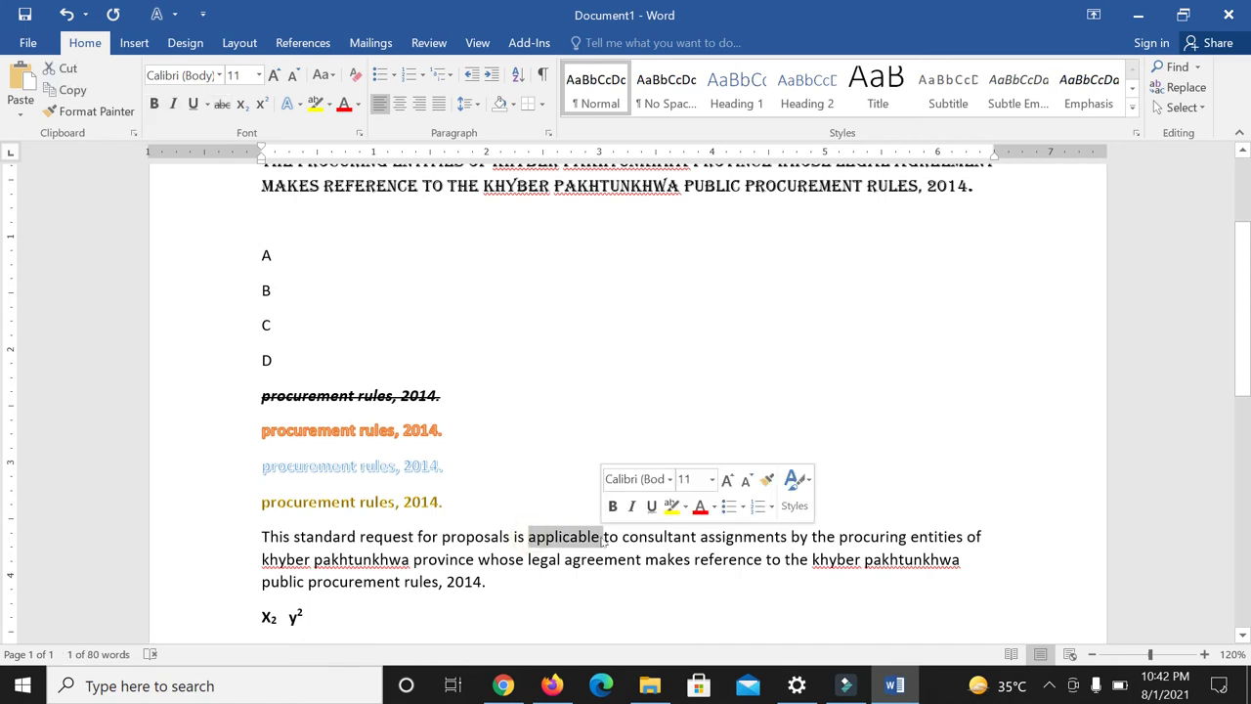
{"action": "left_click", "coordinate": [330, 103]}
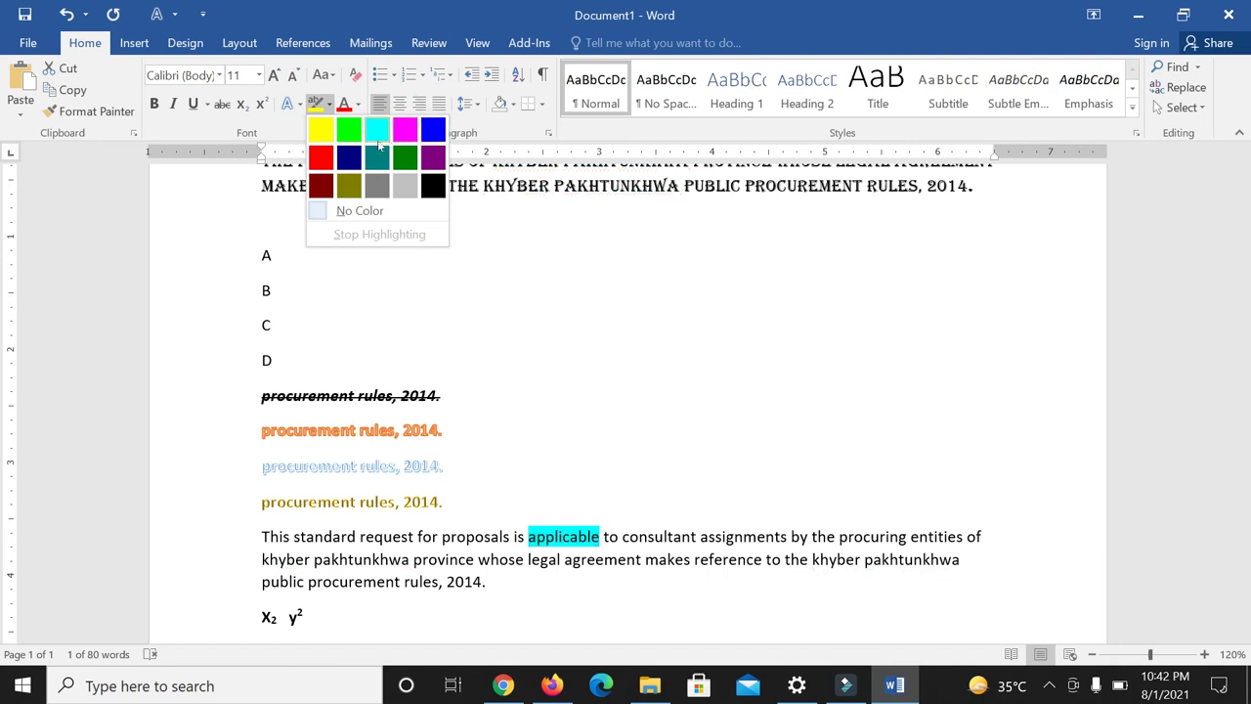
{"action": "left_click", "coordinate": [322, 159]}
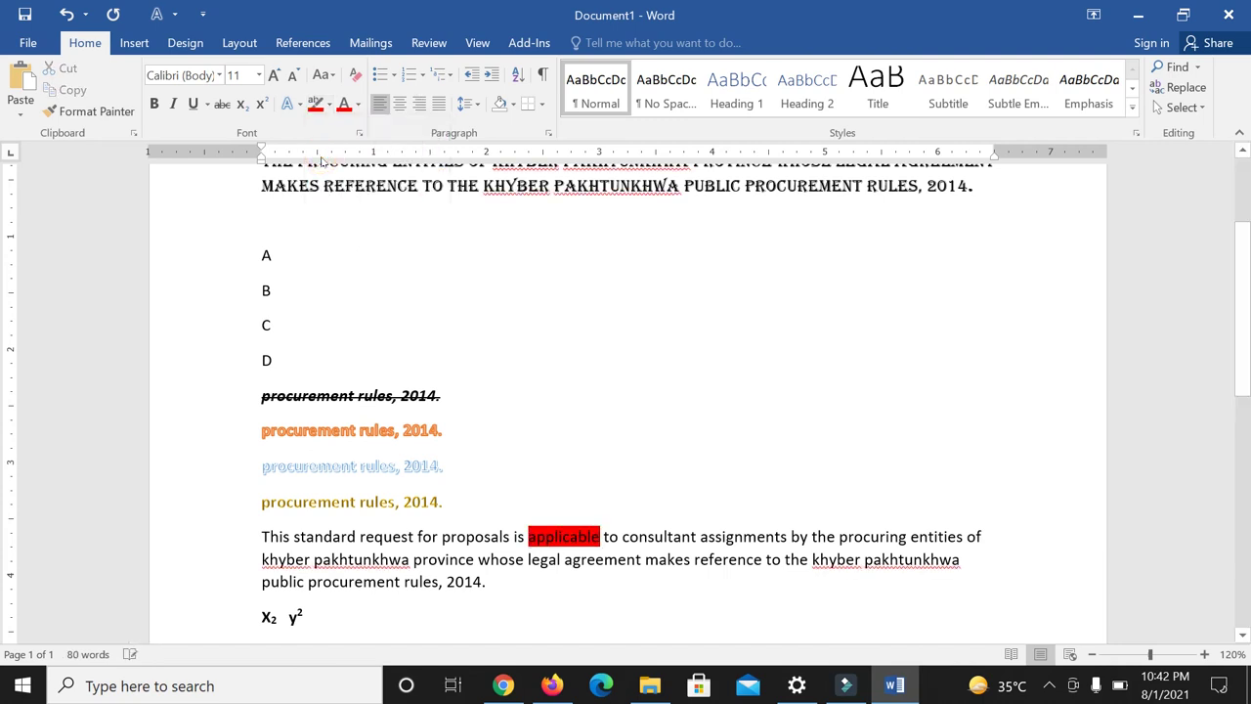
{"action": "right_click", "coordinate": [502, 428]}
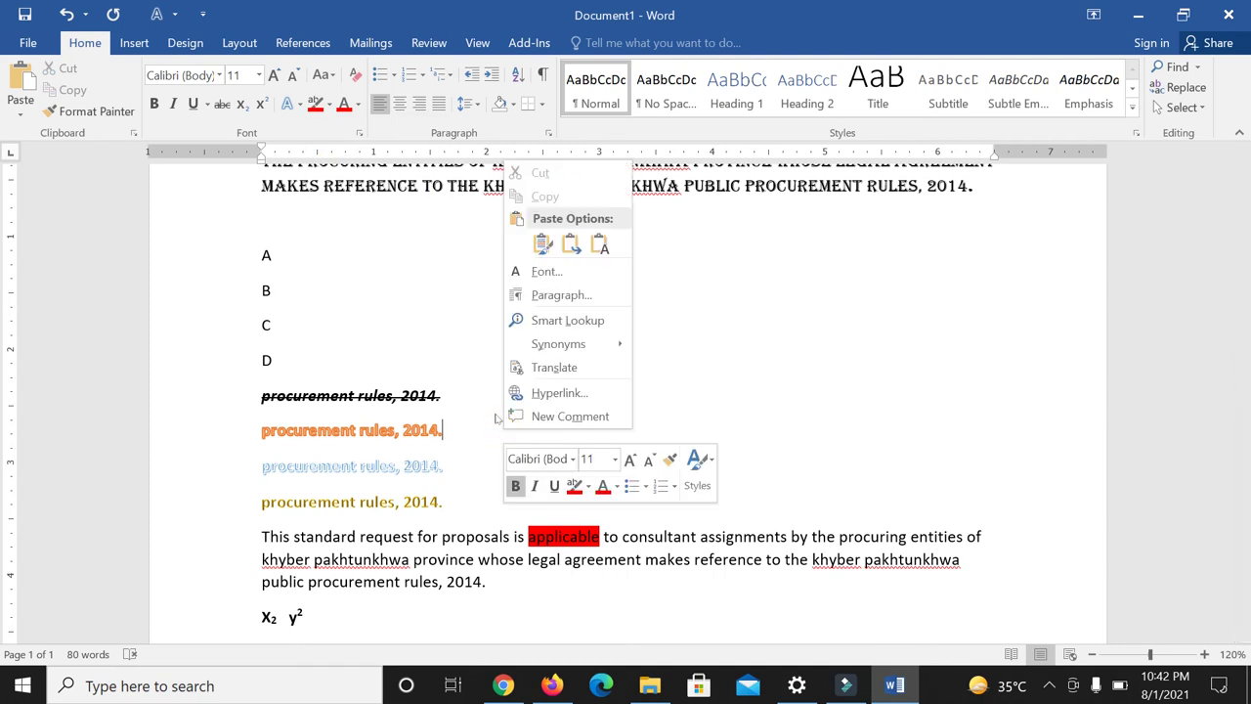
{"action": "left_click", "coordinate": [406, 298]}
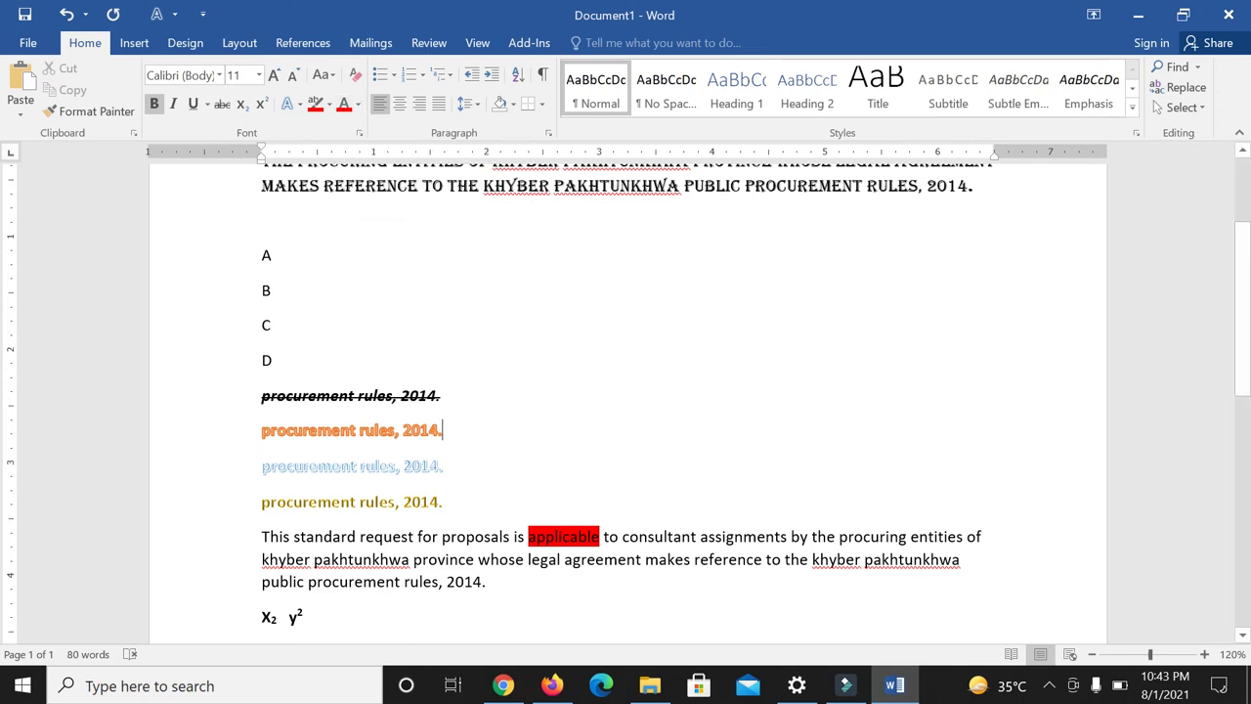
- Change the font colour of the word "assignments" in the same paragraph to the light blue theme colour
{"action": "left_click_drag", "start_coordinate": [700, 537], "coordinate": [787, 537]}
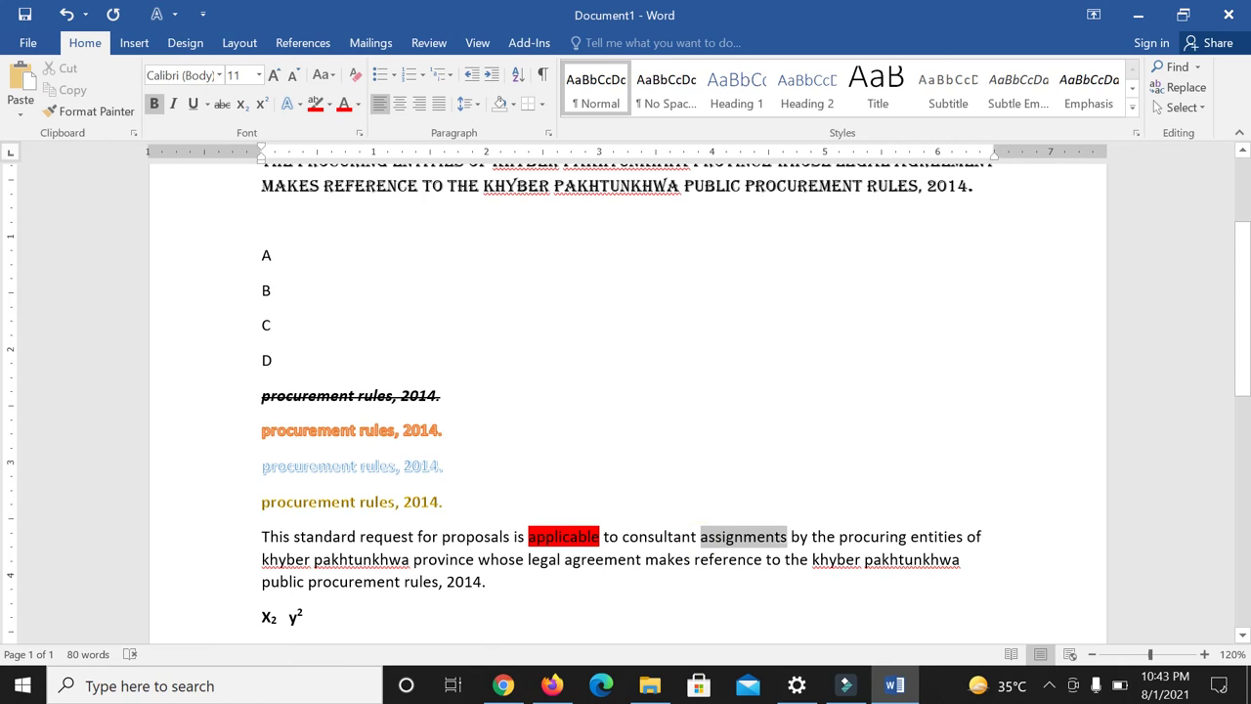
{"action": "left_click", "coordinate": [358, 106]}
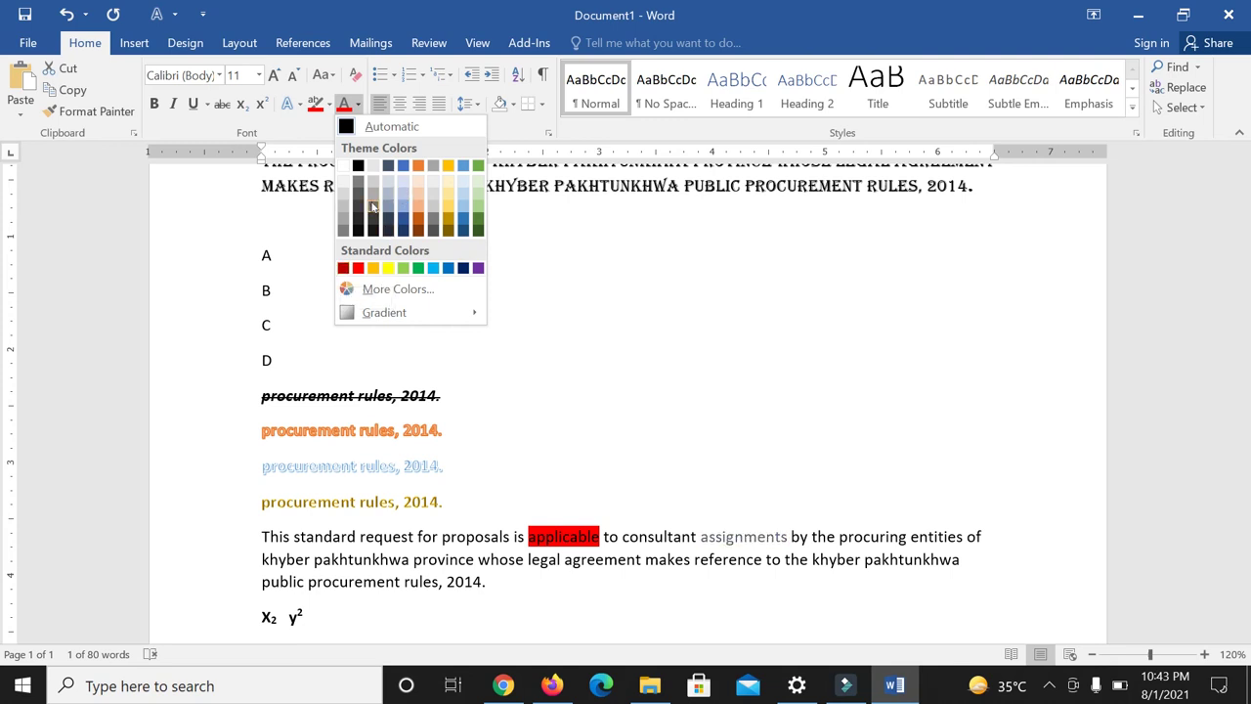
{"action": "left_click", "coordinate": [463, 166]}
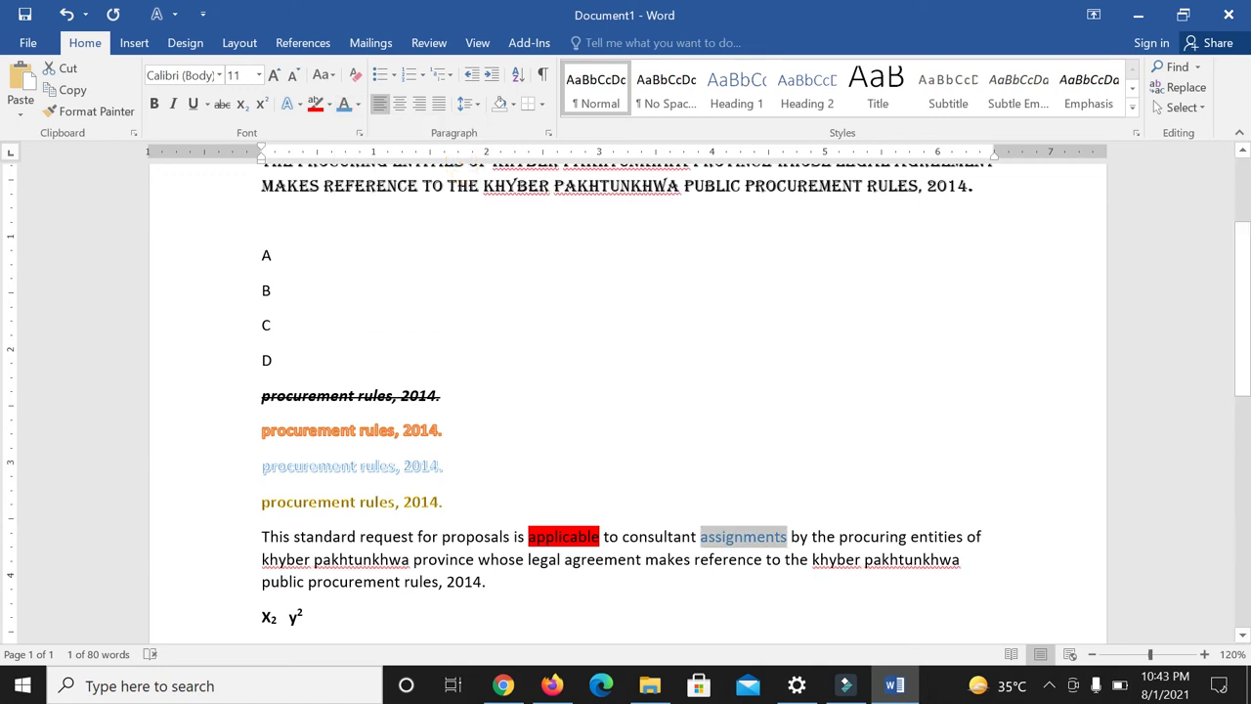
{"action": "left_click", "coordinate": [766, 537]}
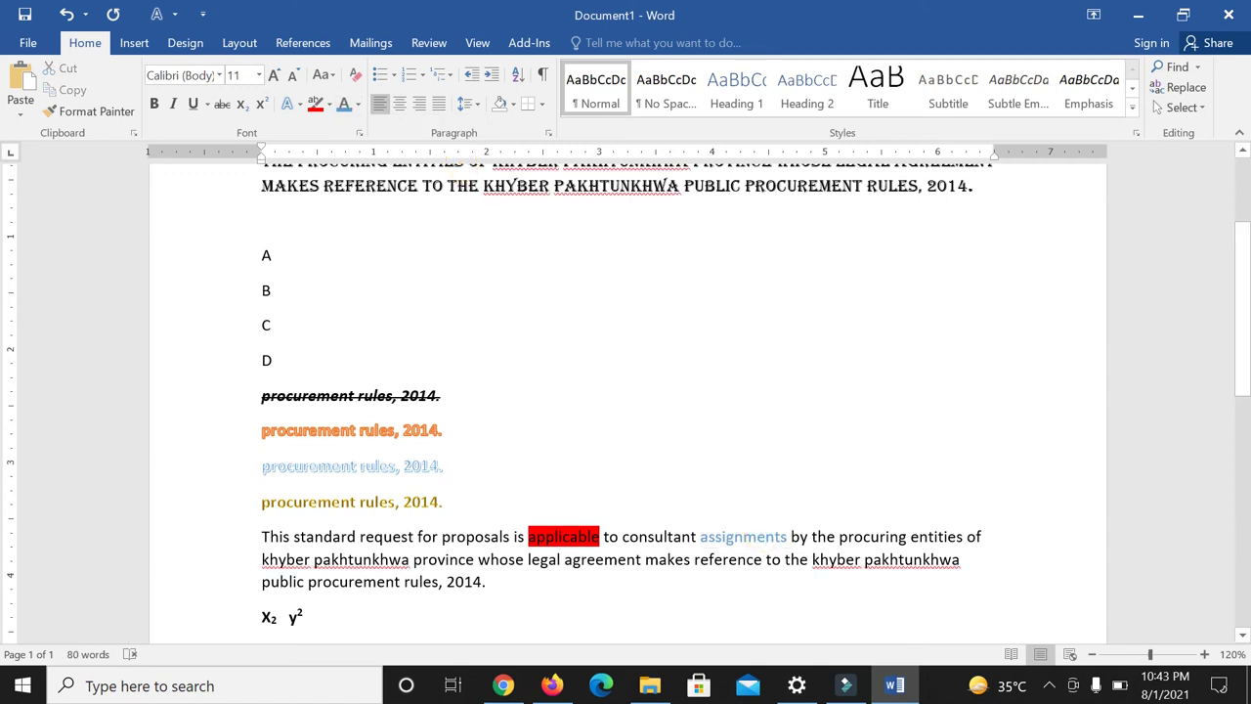